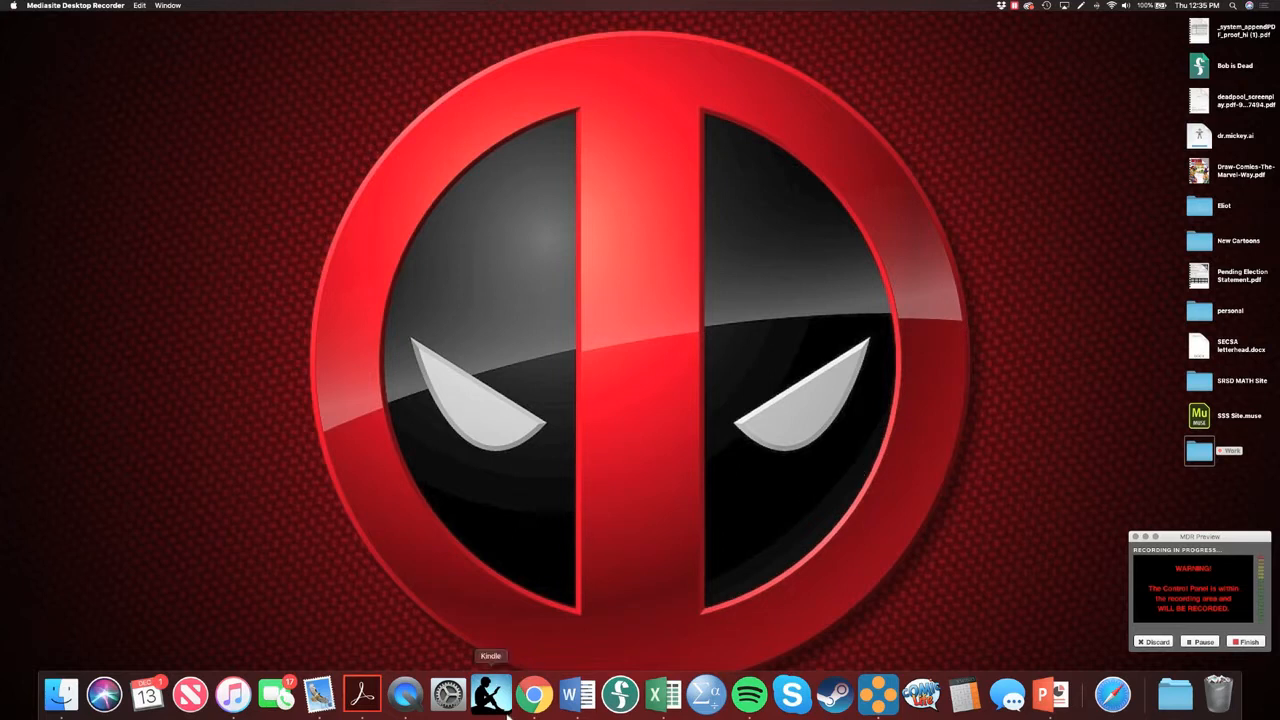
Switch to Chrome, search the web for "R statistical software" in a new tab, and open the R Project for Statistical Computing site
left_click(536, 693)
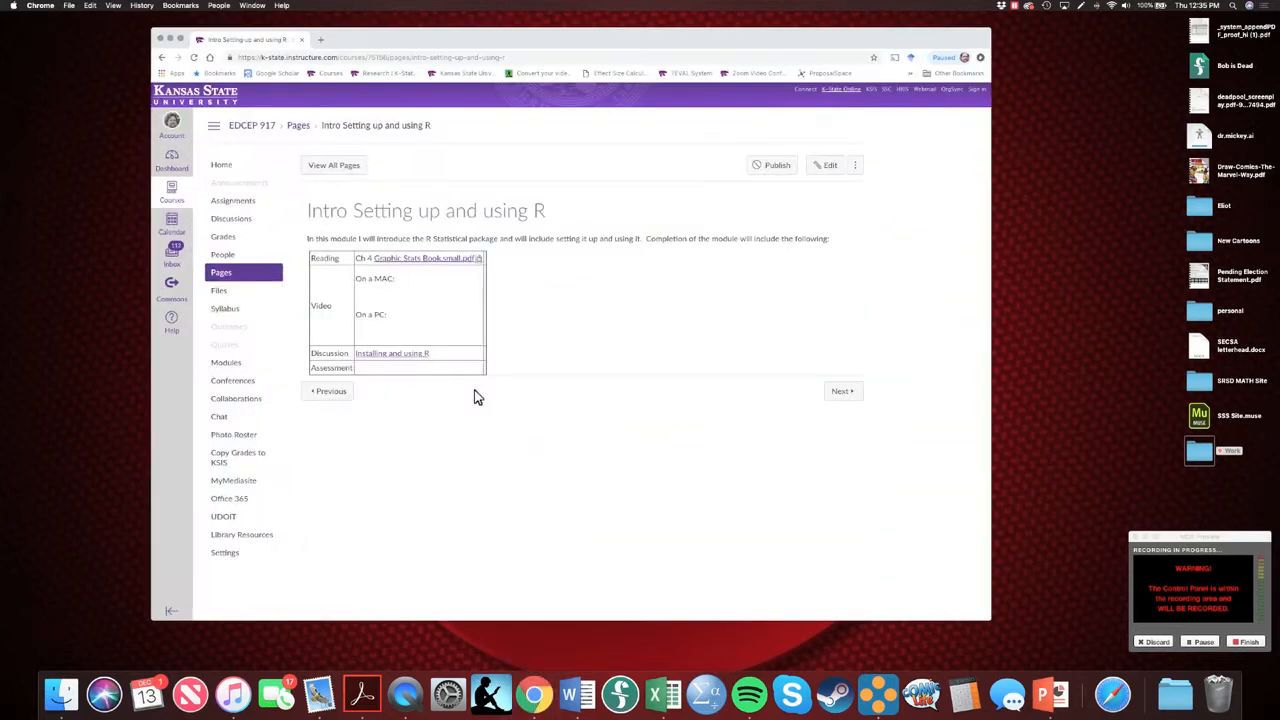
left_click(321, 40)
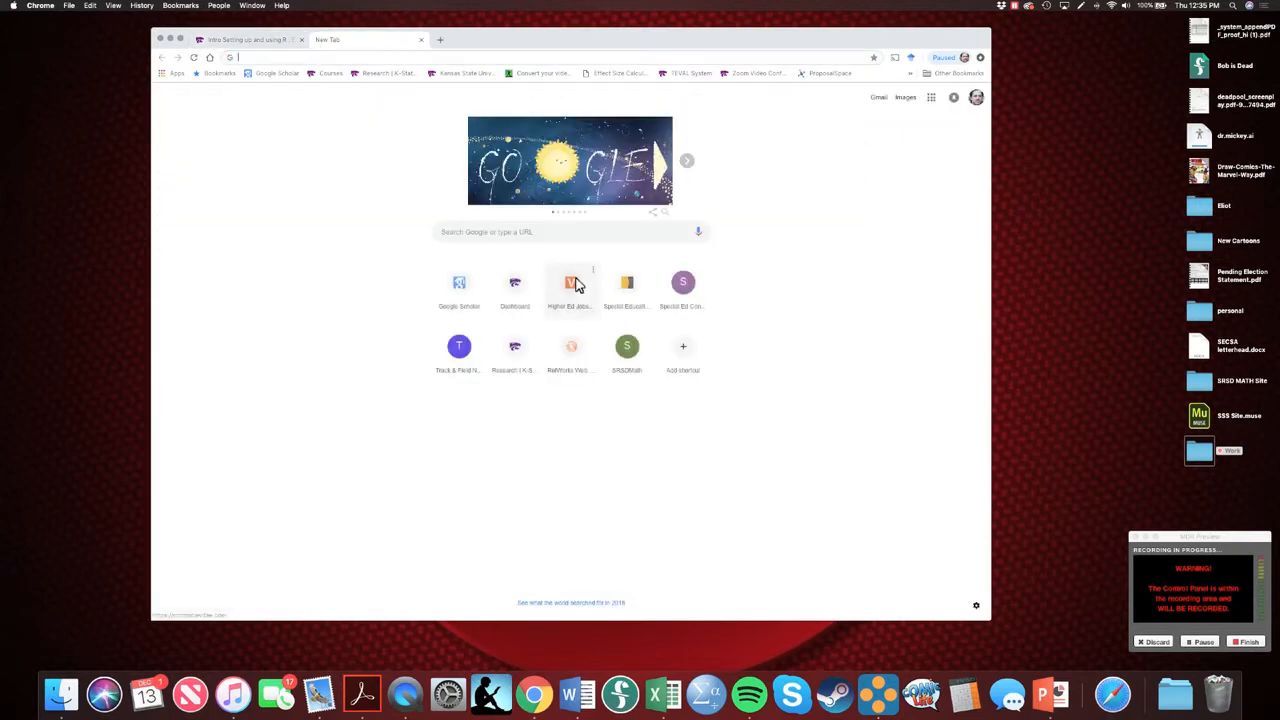
type("R statistica")
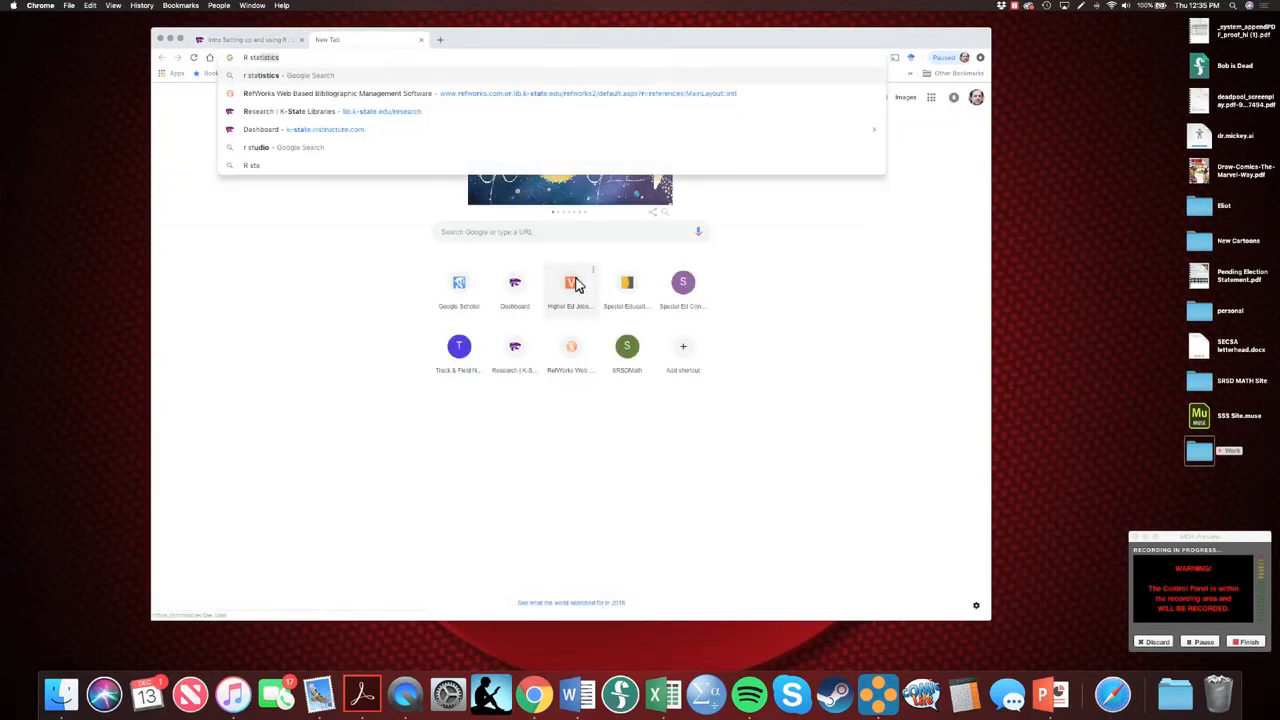
type("l")
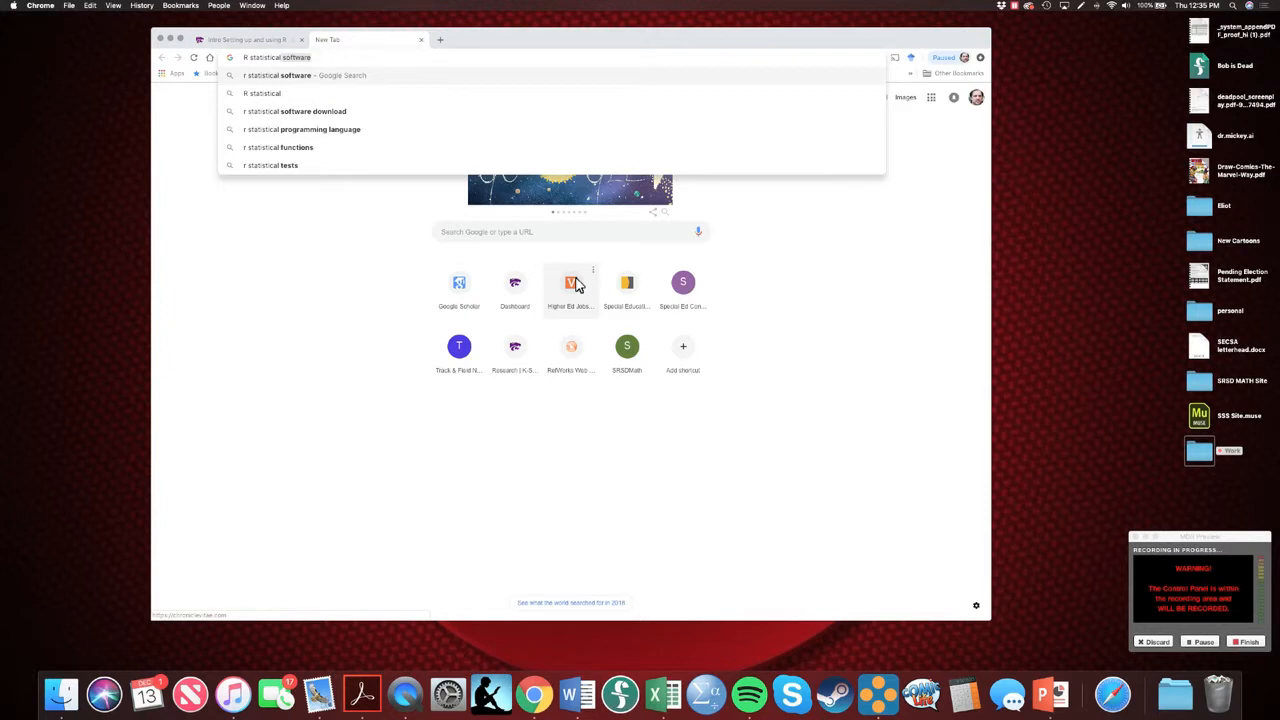
key("Right")
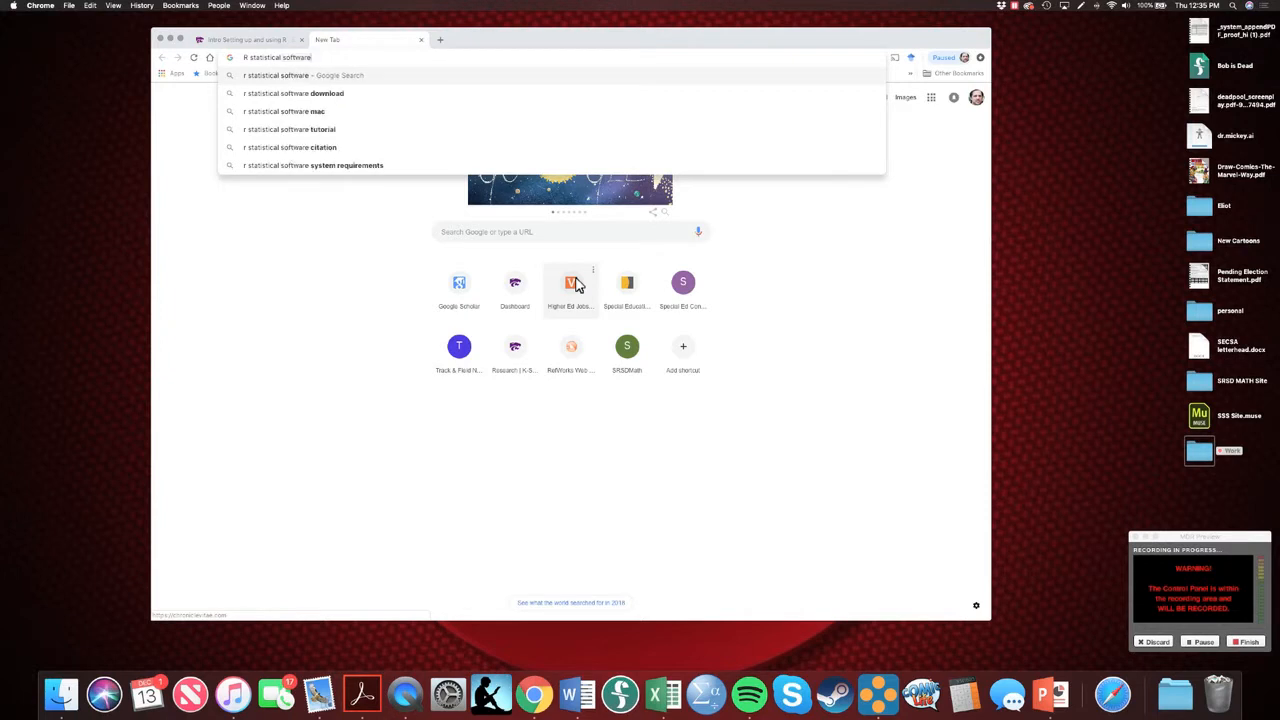
key("Return")
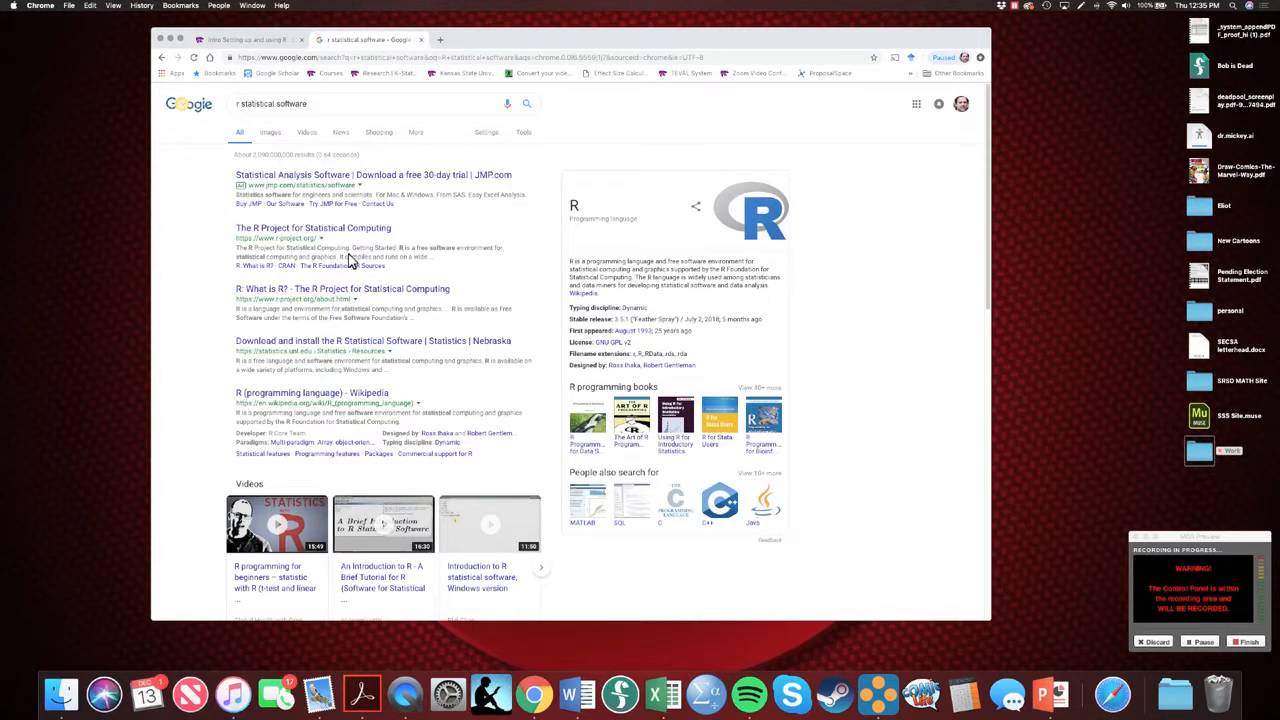
left_click(297, 229)
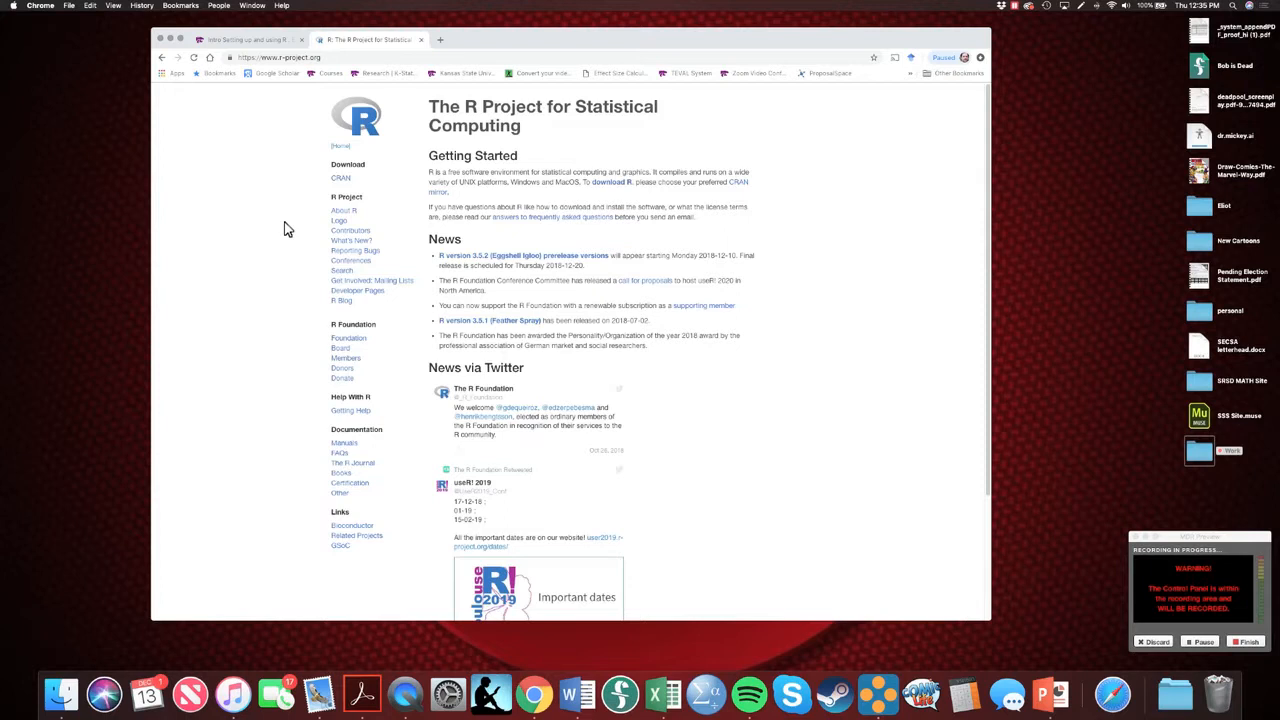
Go to the CRAN mirrors list and open the http mirror of the University of Kansas, Lawrence, KS
left_click(343, 181)
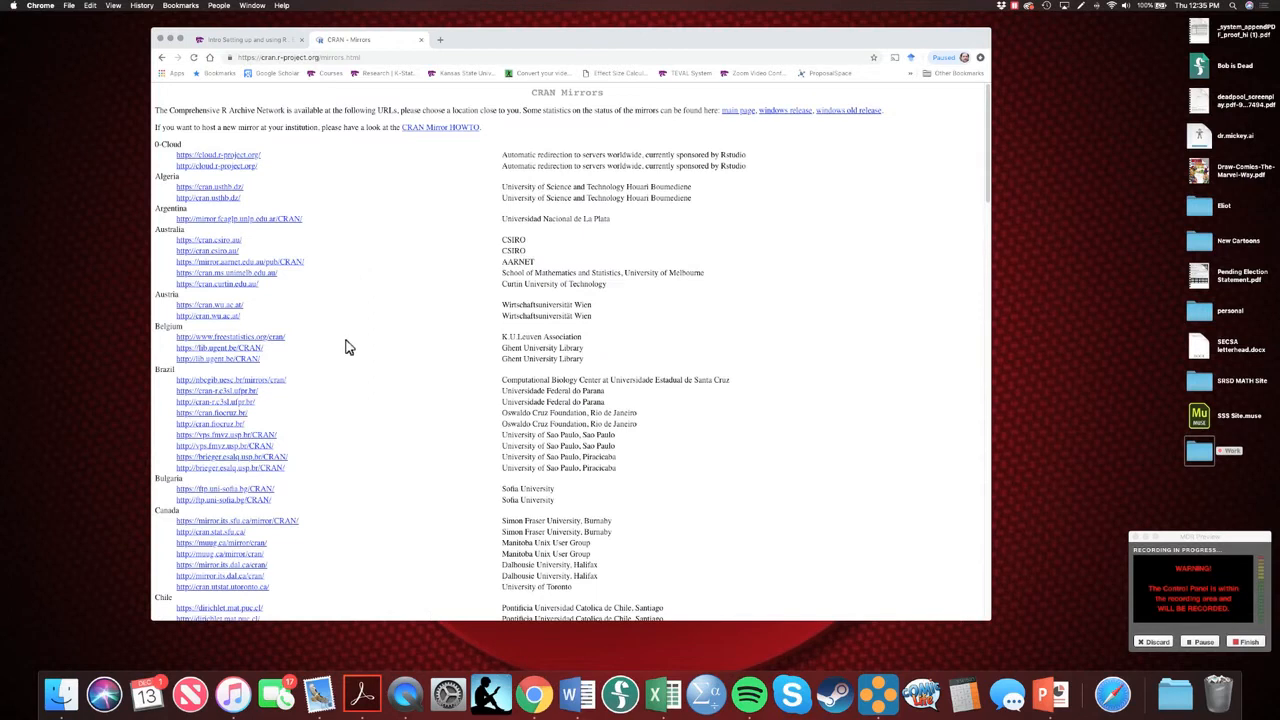
scroll(346, 345, "down", 15)
scroll(347, 347, "down", 5)
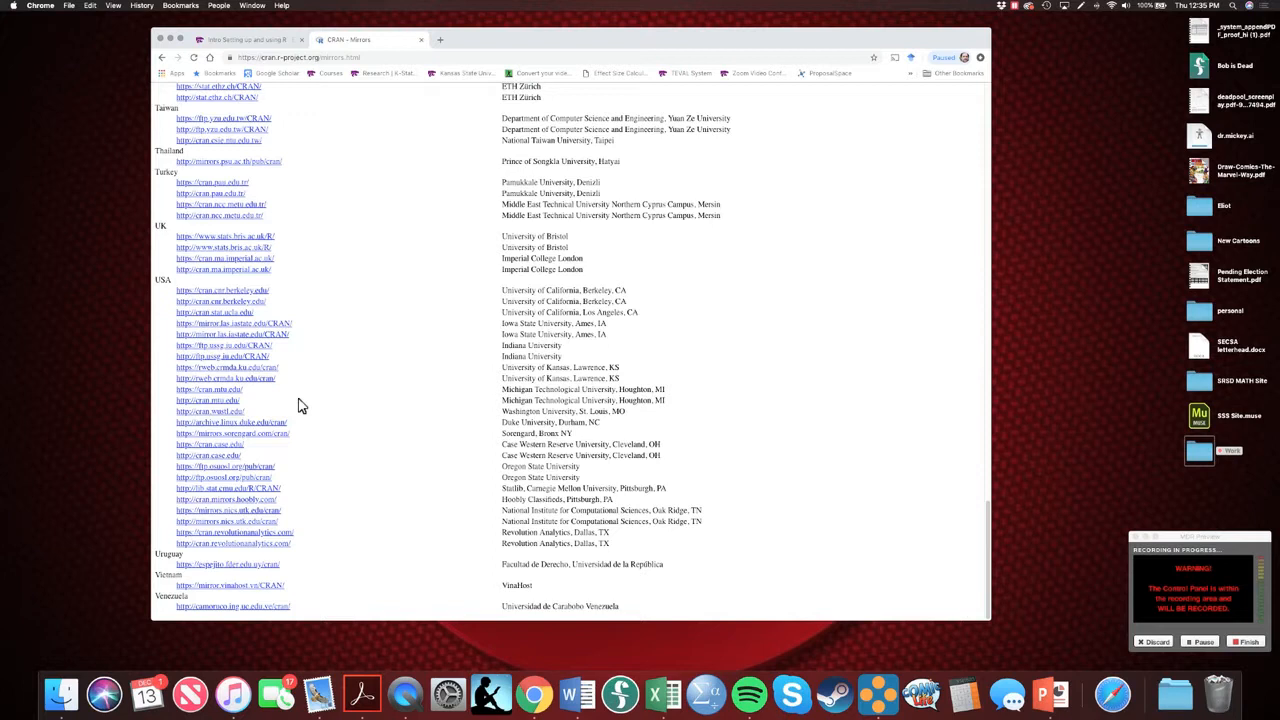
left_click(214, 379)
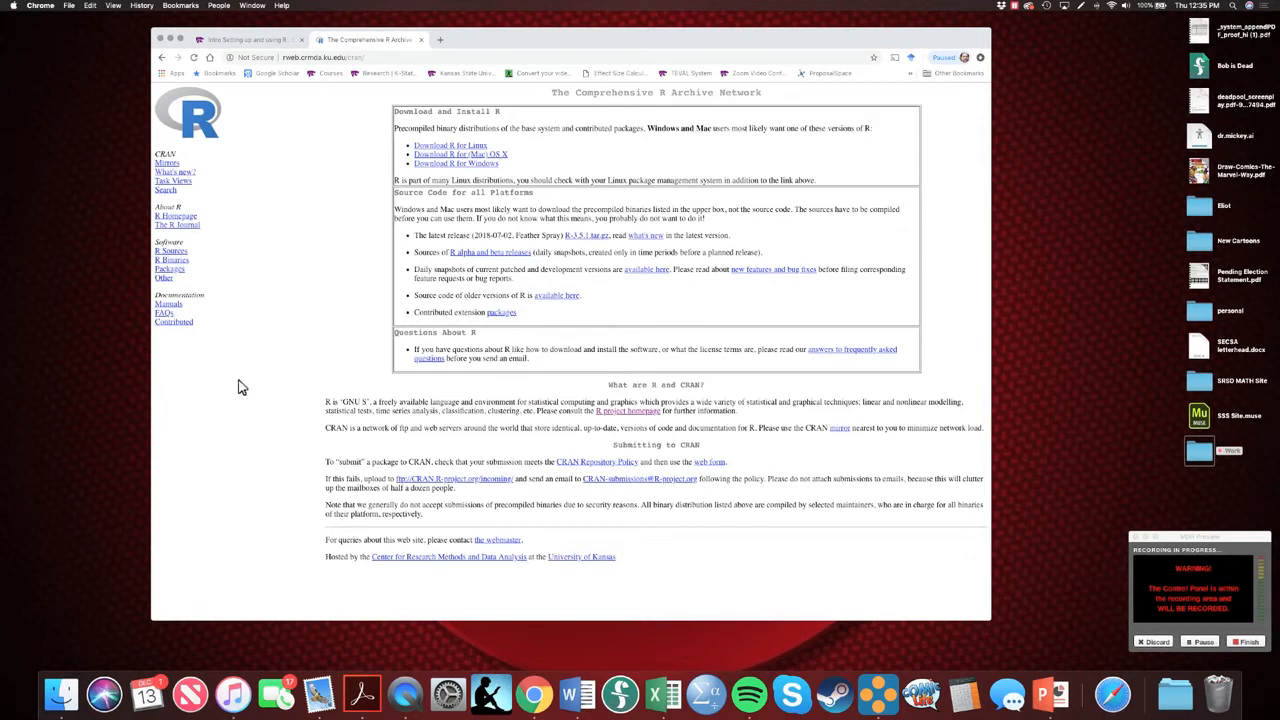
Download the latest R release for Mac OS X, R-3.5.1.pkg, and open the downloaded package
left_click(460, 155)
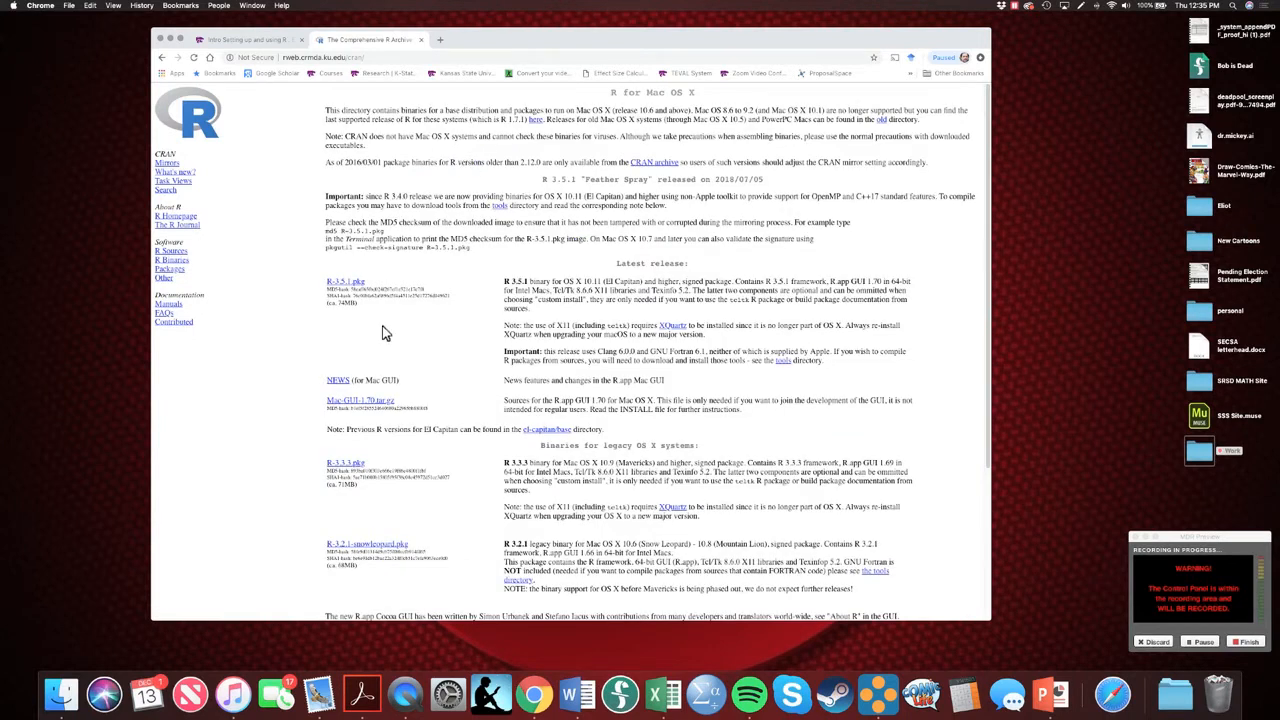
left_click(350, 287)
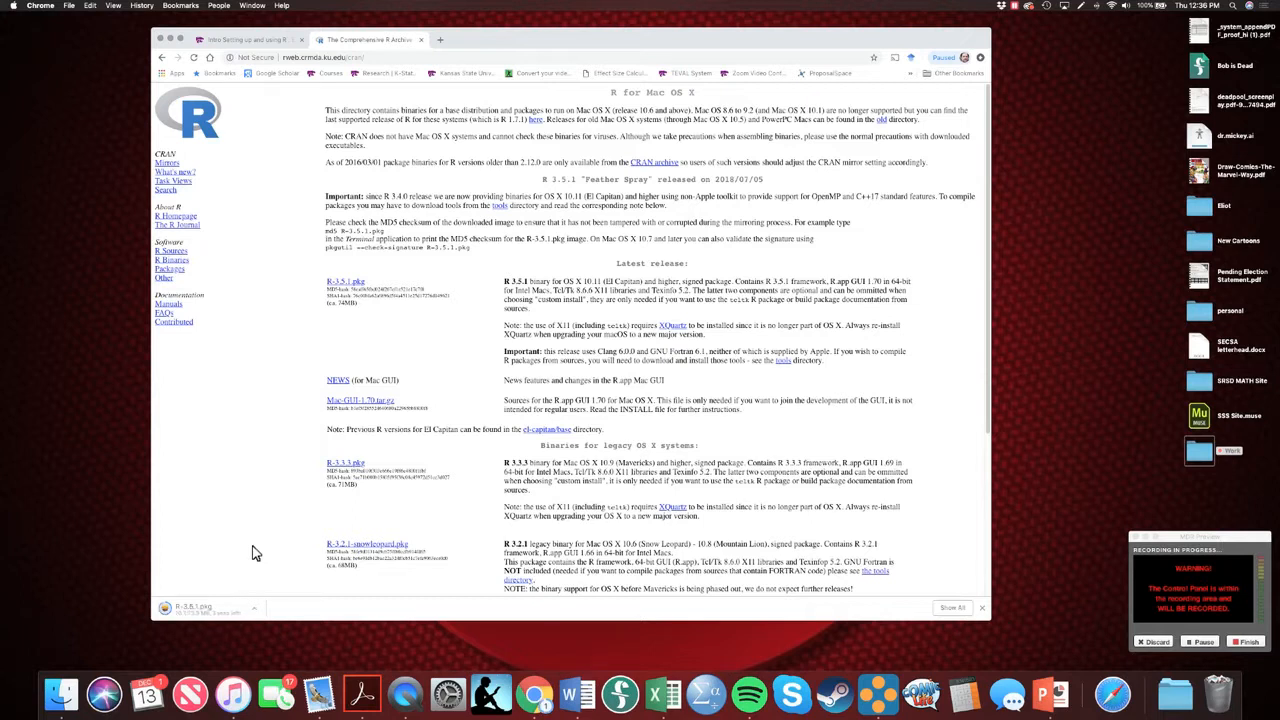
left_click(210, 613)
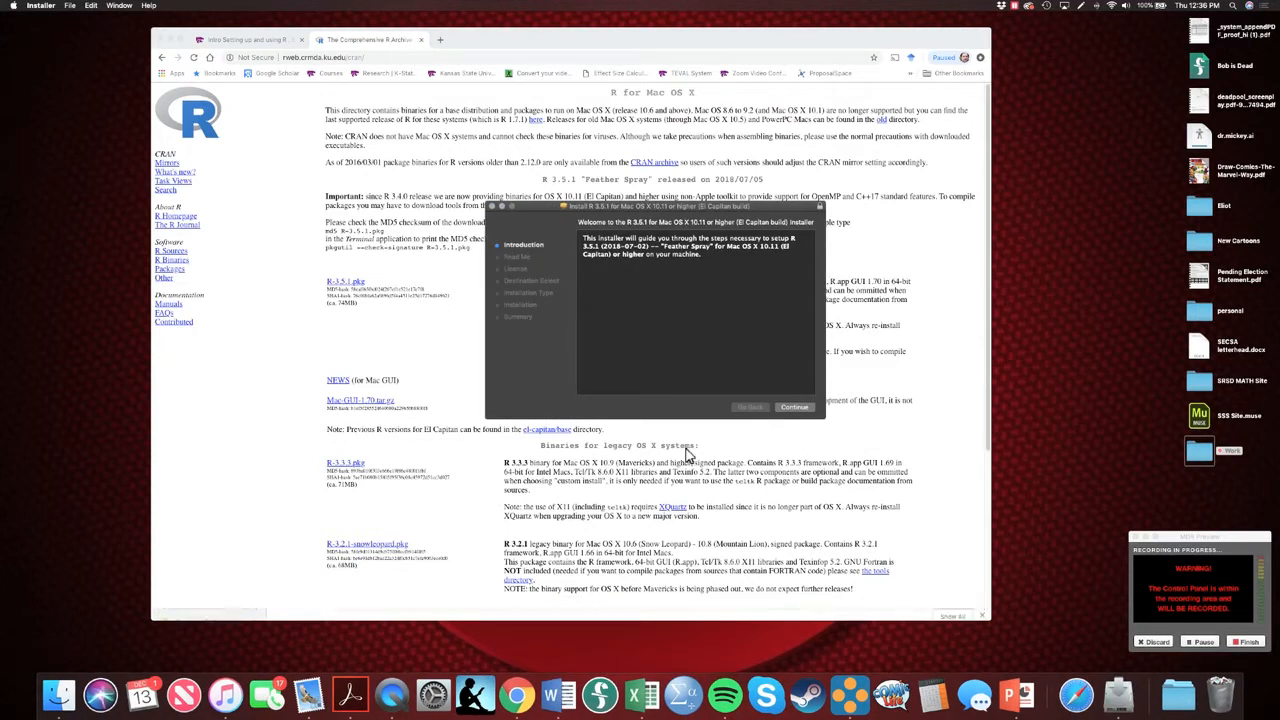
Proceed through the R 3.5.1 installer's introduction and read-me, agree to the license, and keep installation for all users of this computer
left_click(802, 410)
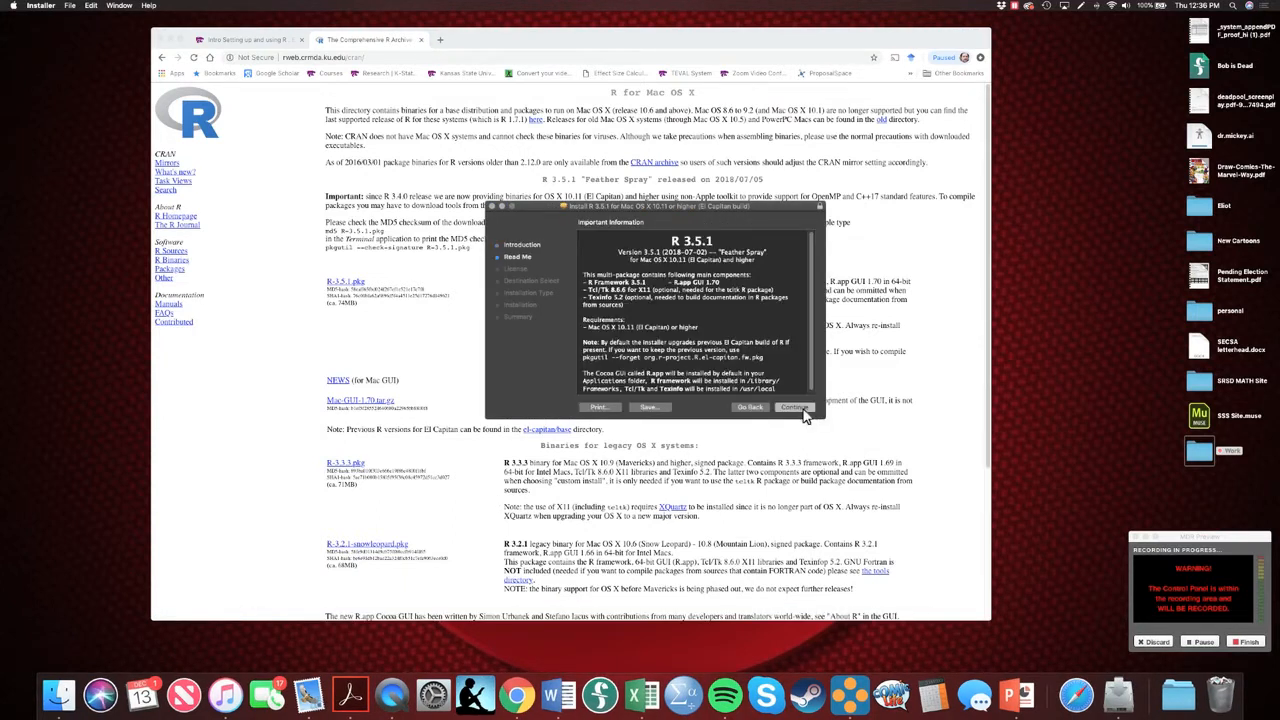
left_click(800, 409)
left_click(800, 409)
left_click(757, 286)
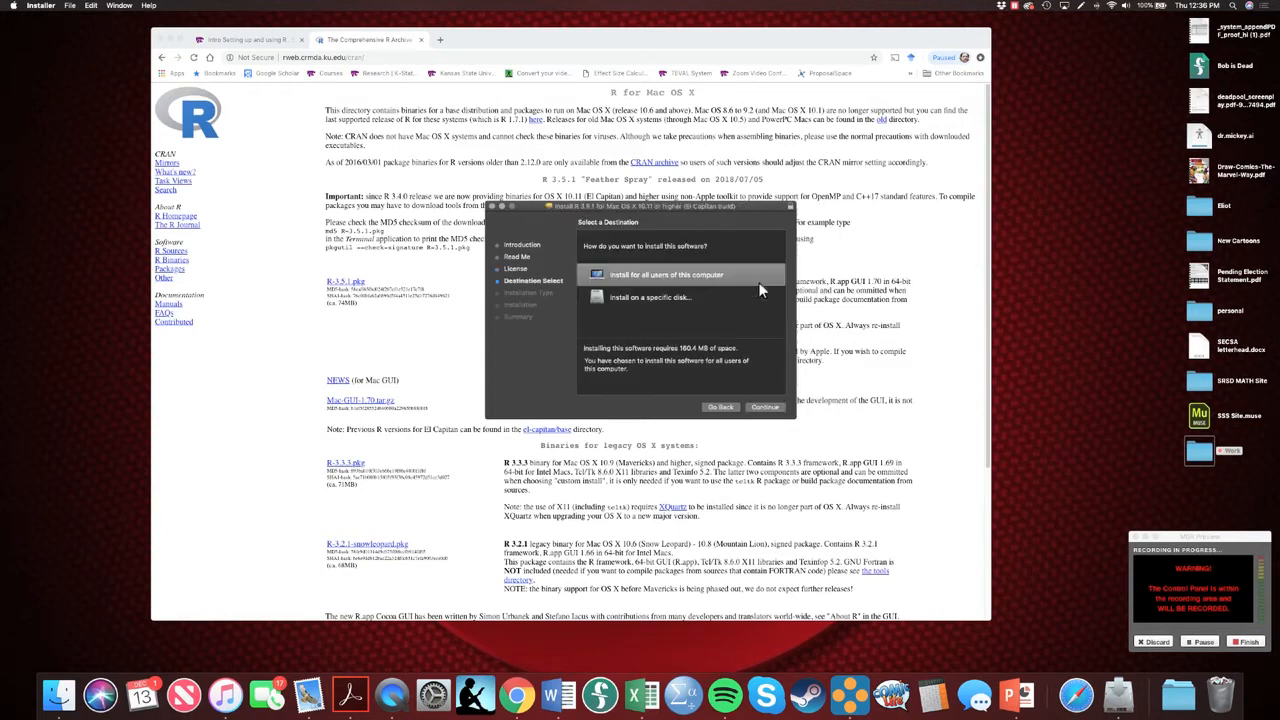
left_click(765, 407)
Start the R installation, authorize it with the account password, and close the installer
left_click(767, 408)
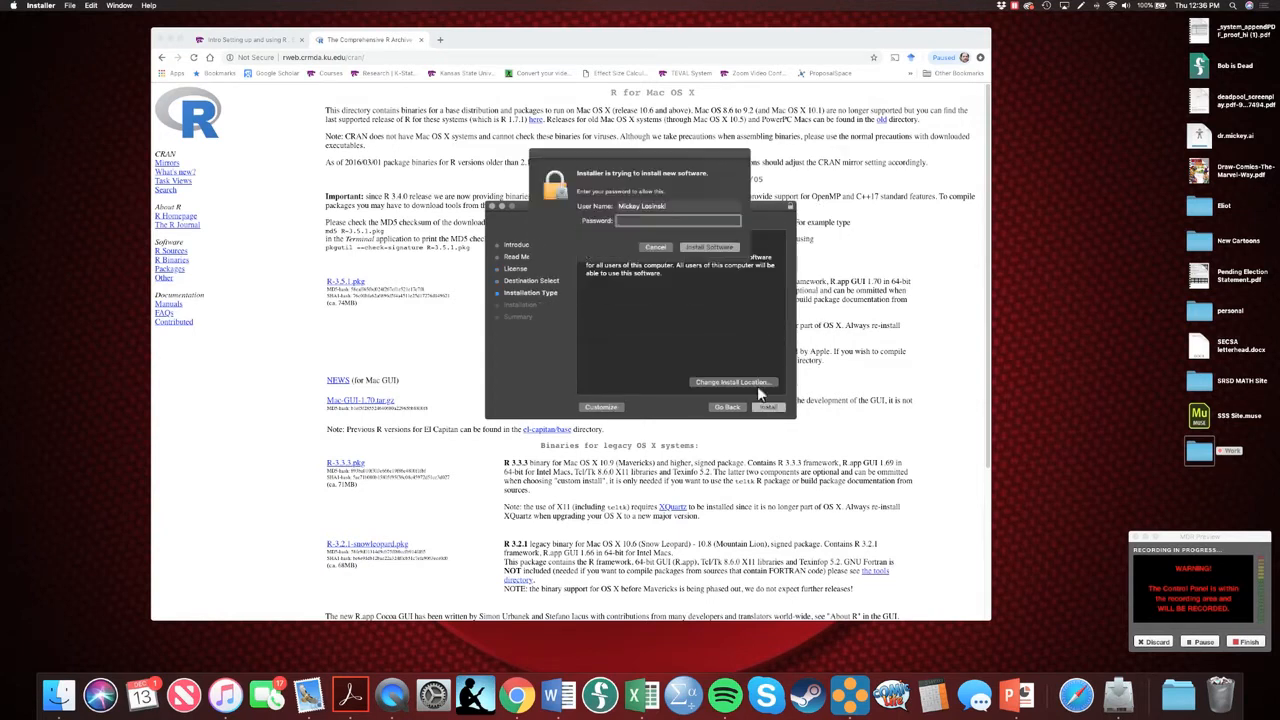
type("••••••")
key("Return")
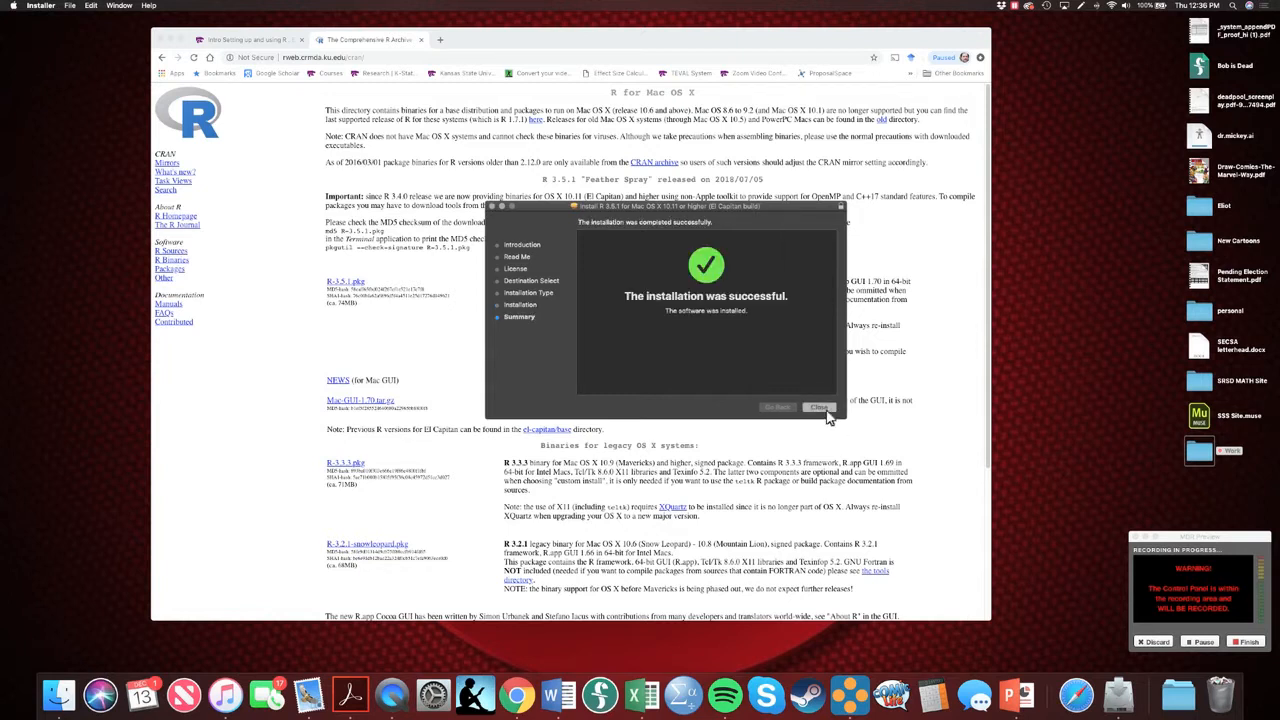
left_click(819, 408)
key("Return")
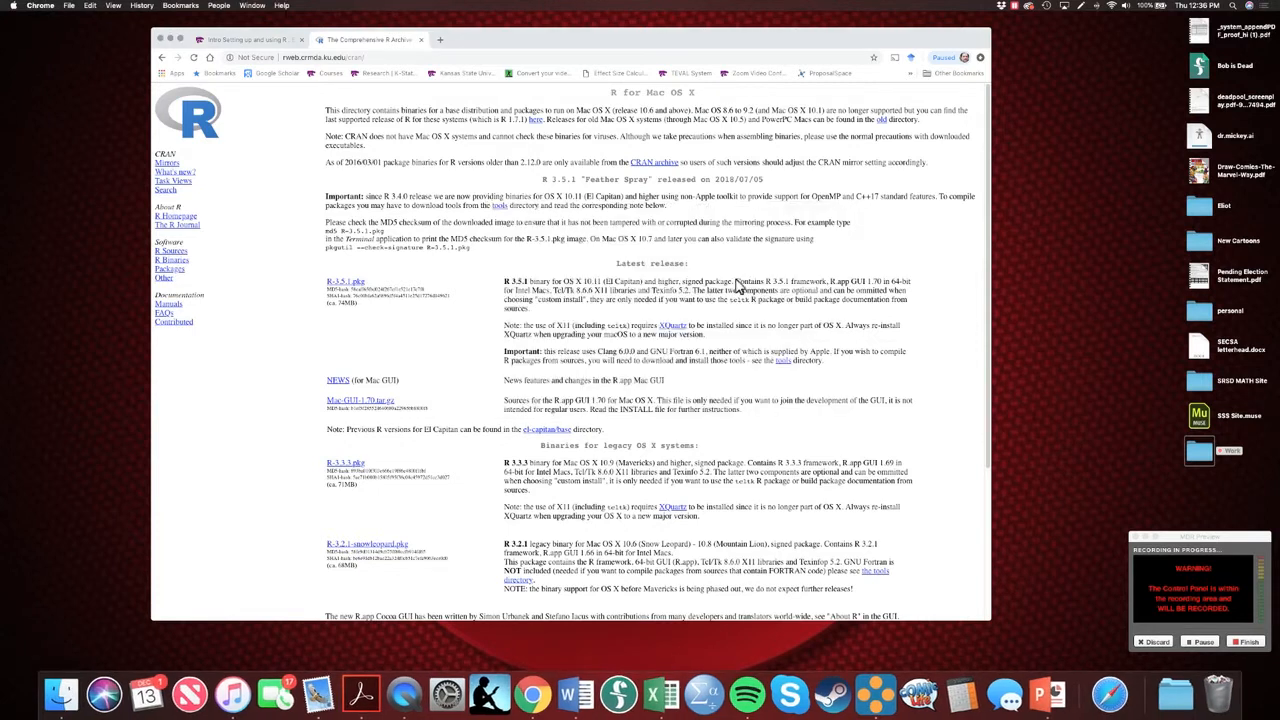
Search the web for "rstudio" in Chrome and open the Download RStudio page
left_click(384, 60)
type("rstudio")
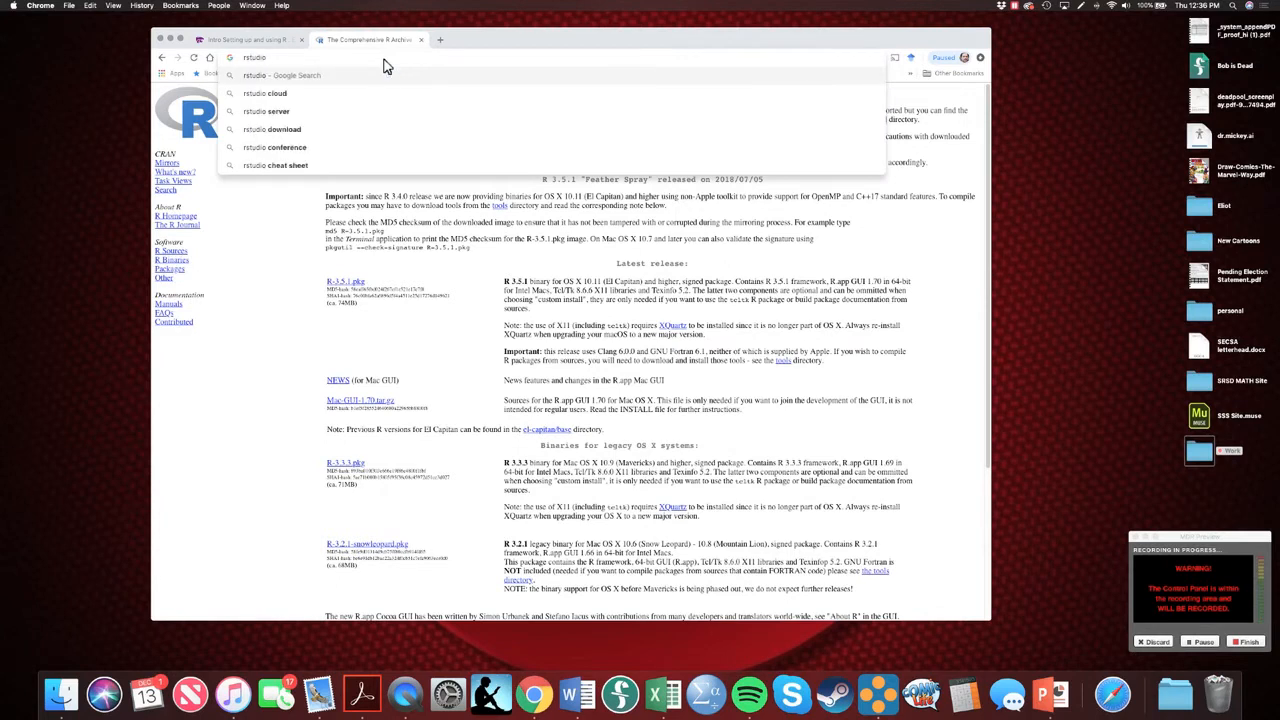
key("Return")
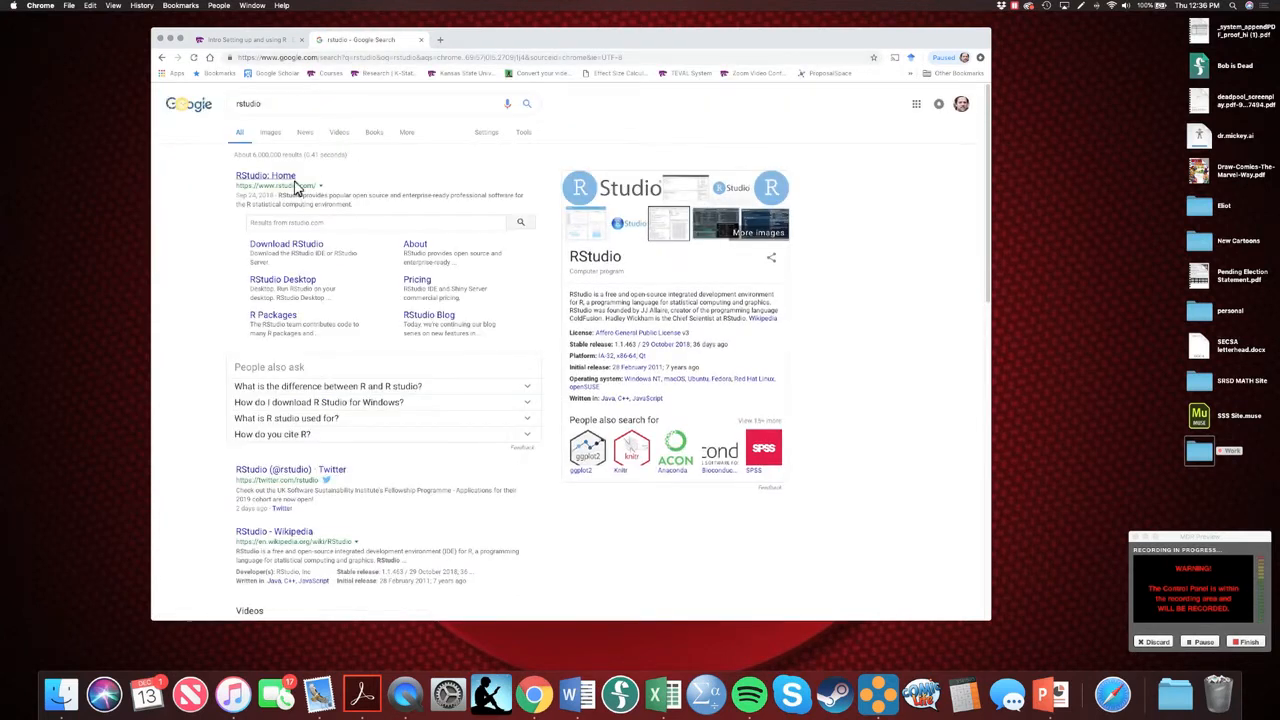
left_click(304, 246)
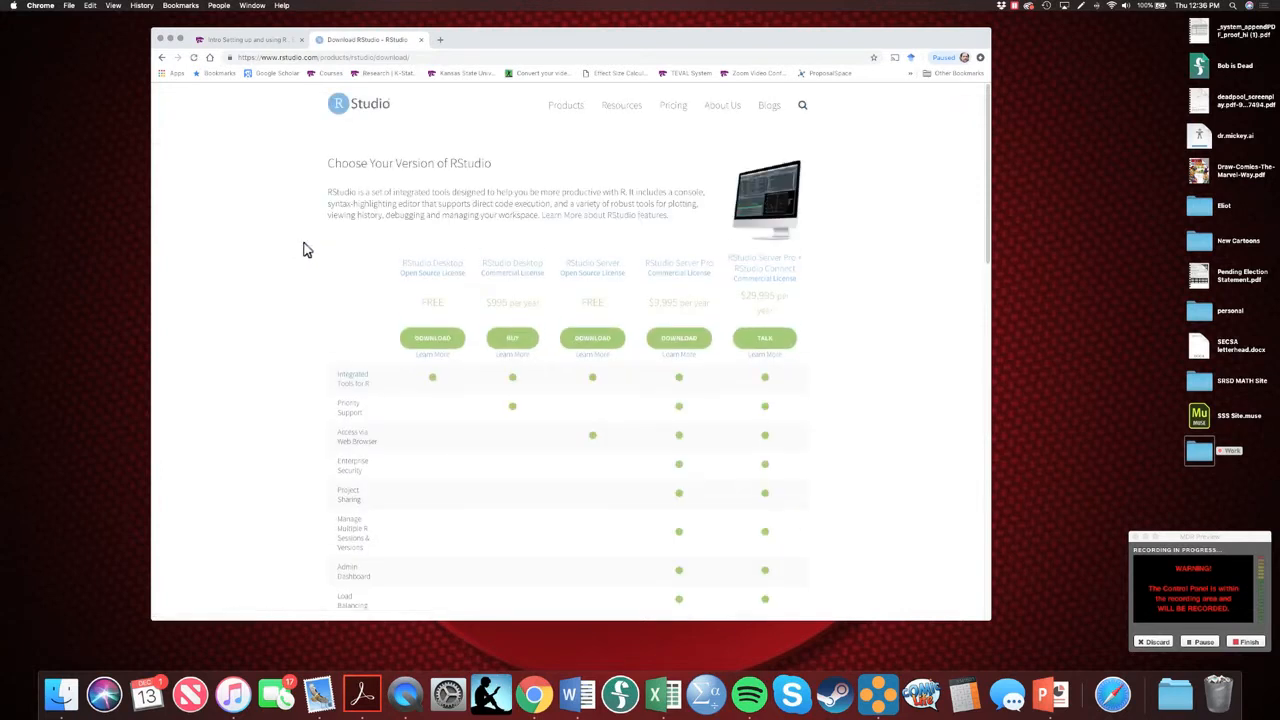
Choose the free open-source RStudio Desktop version and download its RStudio 1.1.463 installer for Mac OS X
scroll(307, 250, "down", 3)
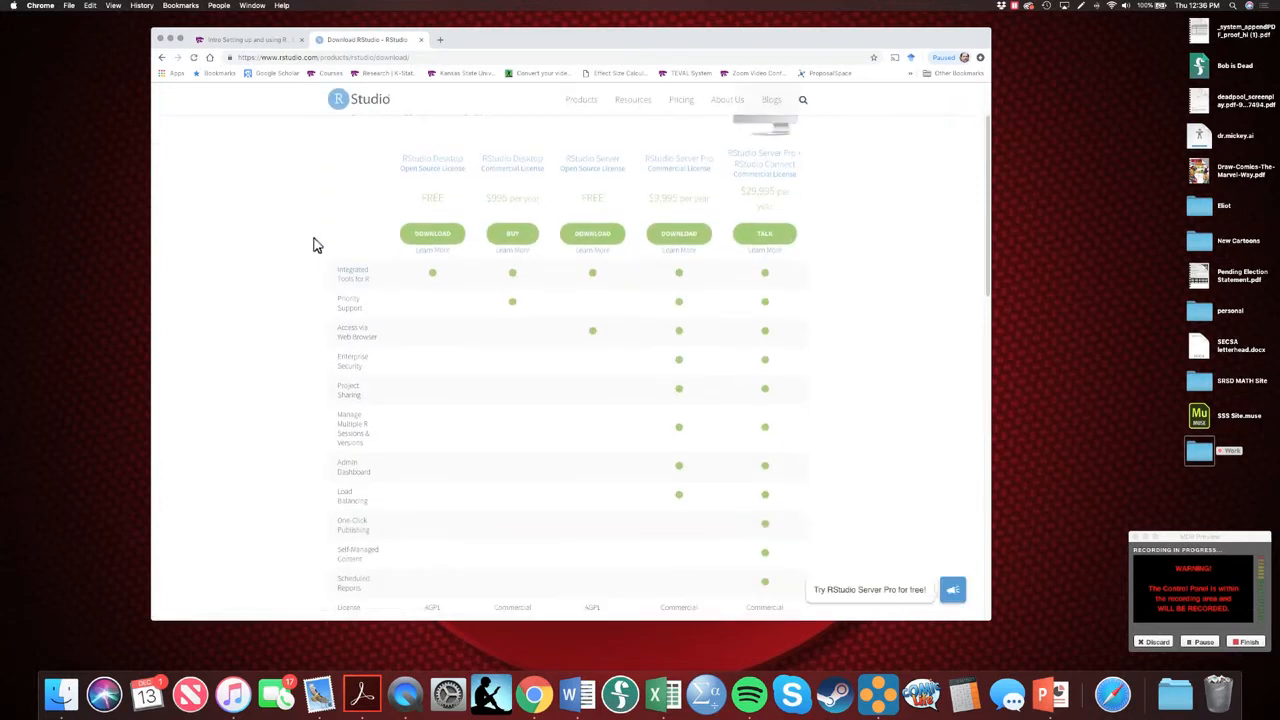
left_click(432, 234)
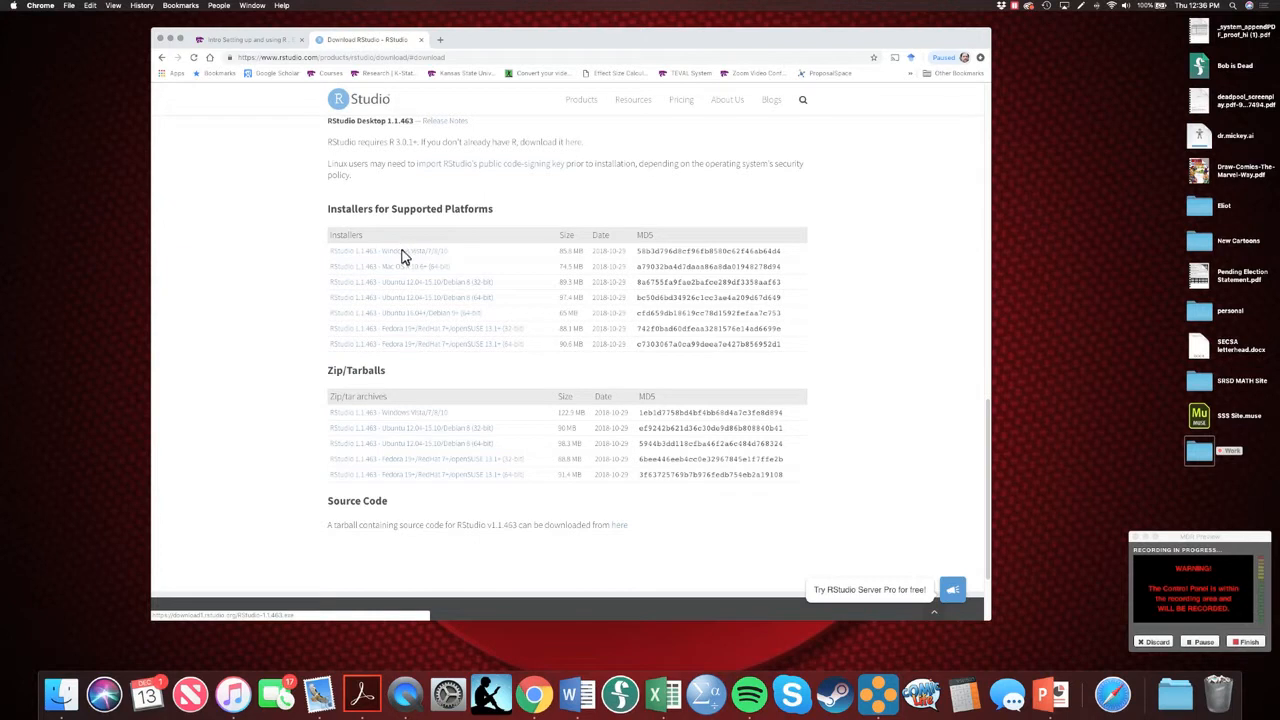
left_click(396, 269)
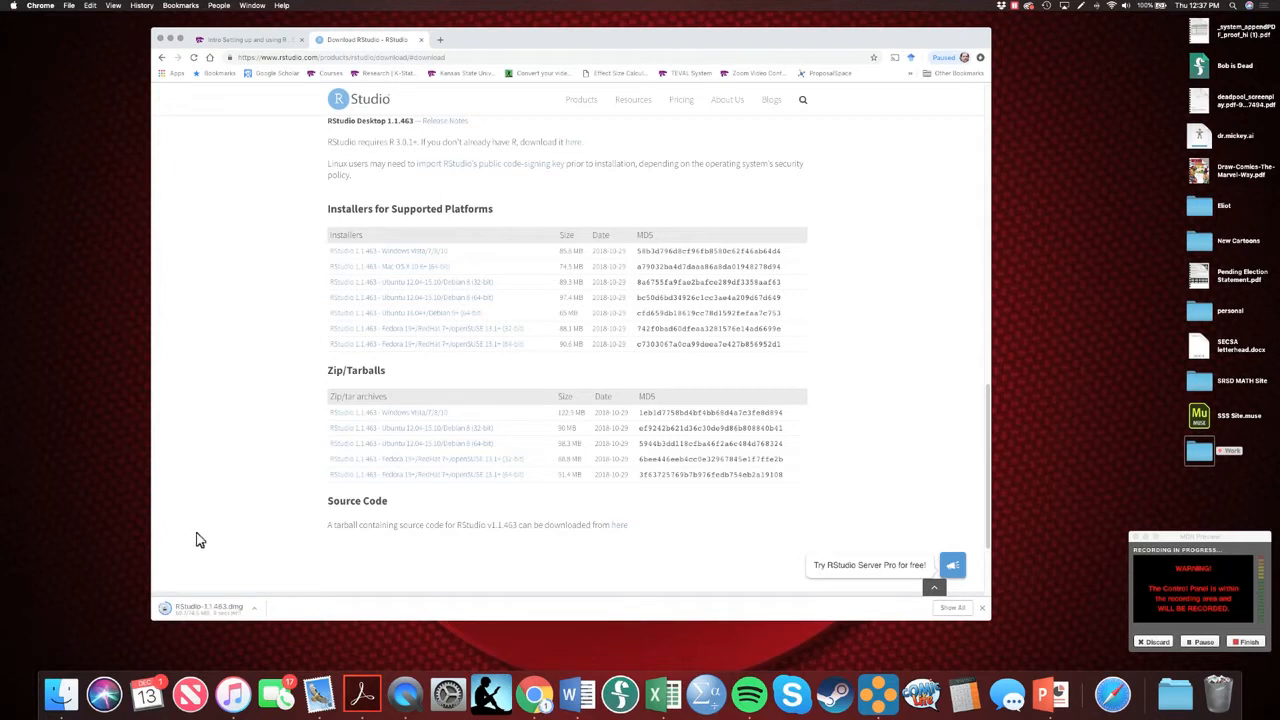
Open the downloaded RStudio-1.1.463.dmg disk image, add RStudio to the Dock, and close the disk image window
left_click(210, 610)
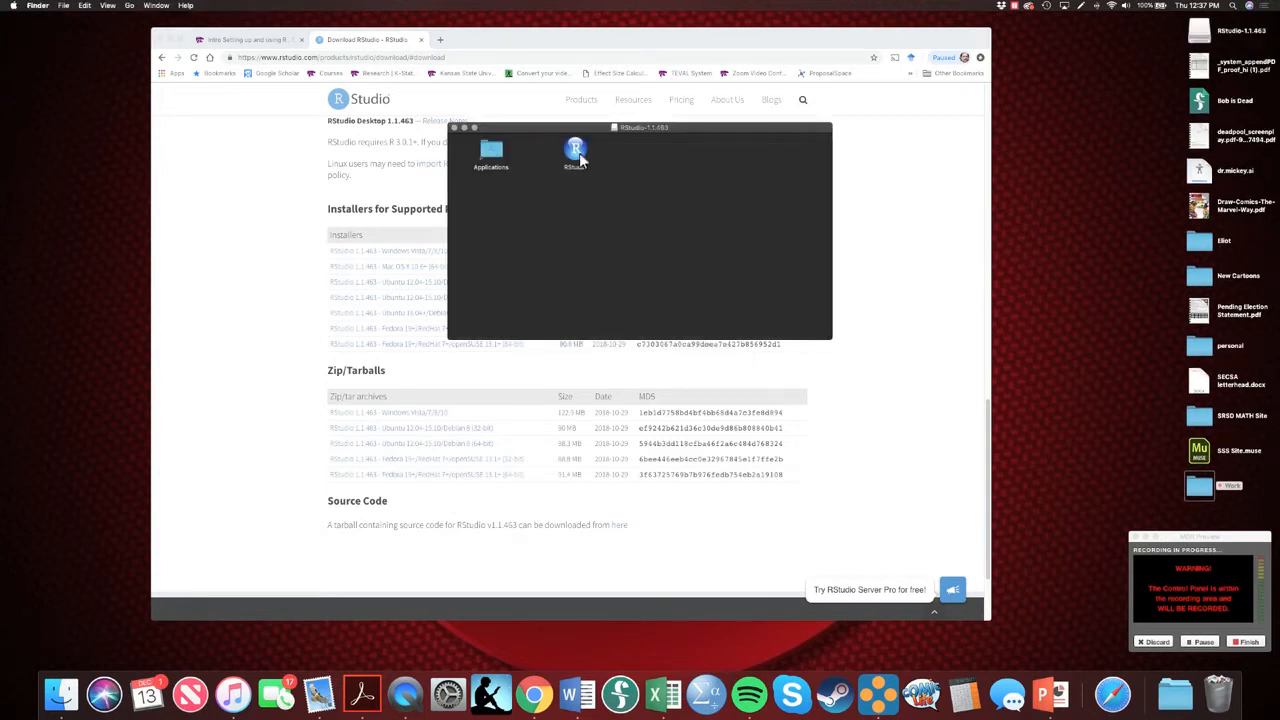
left_click_drag(576, 152, 558, 702)
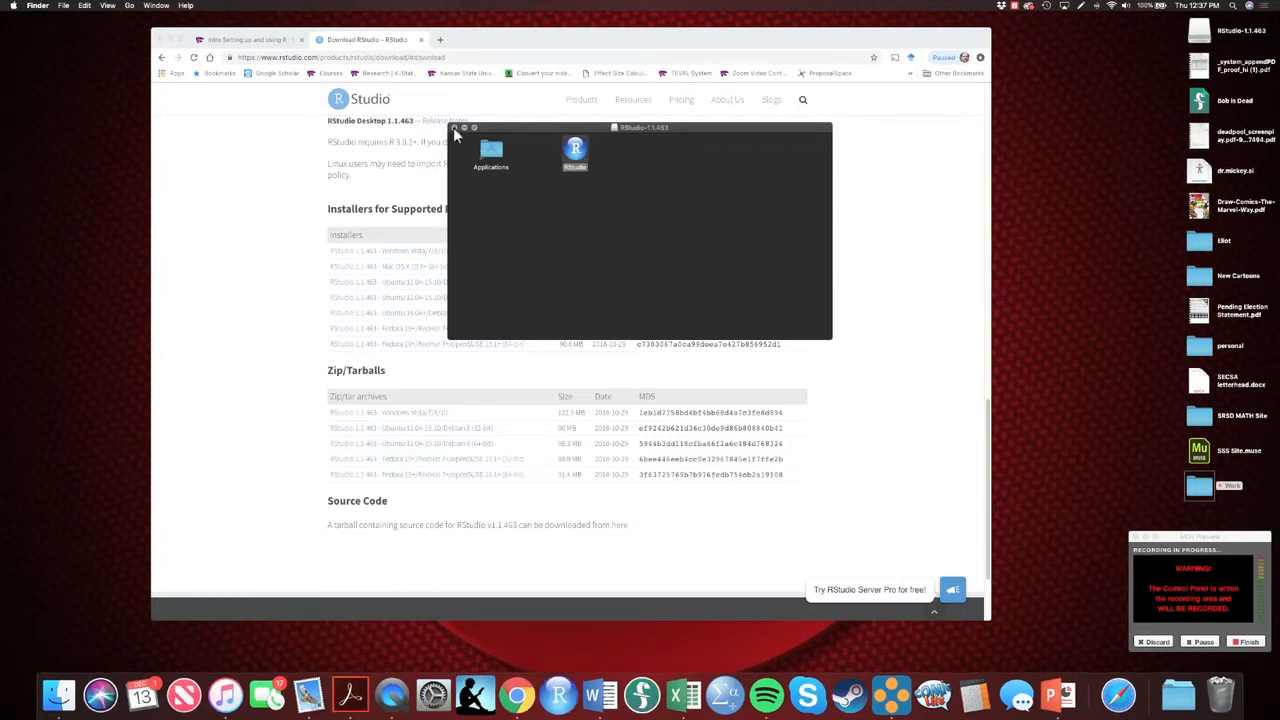
left_click(455, 128)
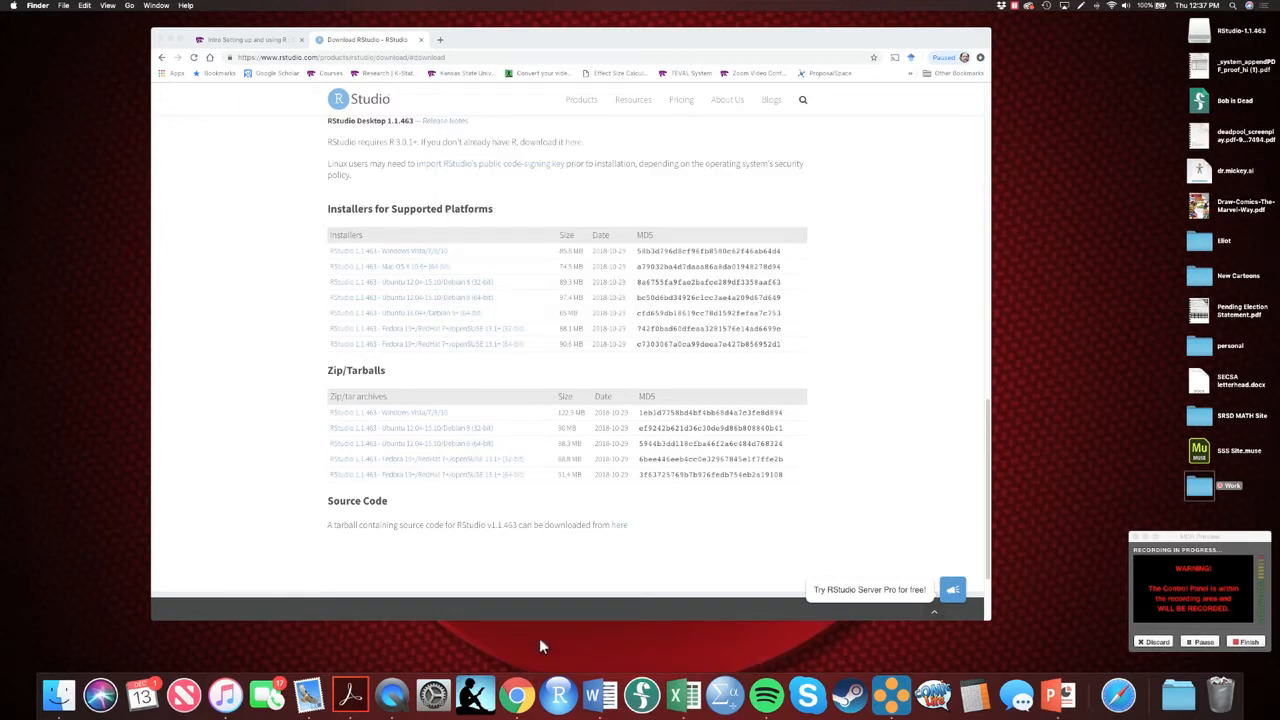
Launch RStudio, allow the app downloaded from the Internet to open, and move its window up and enlarge it
left_click(564, 701)
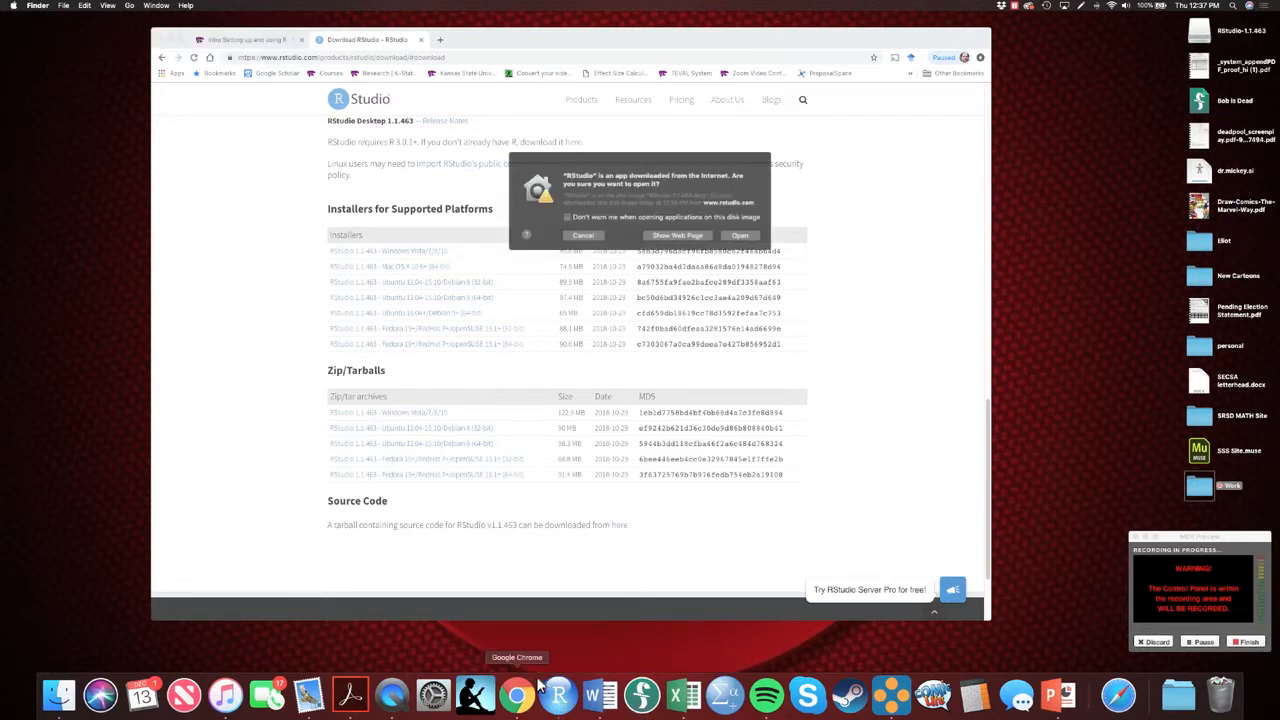
left_click(738, 234)
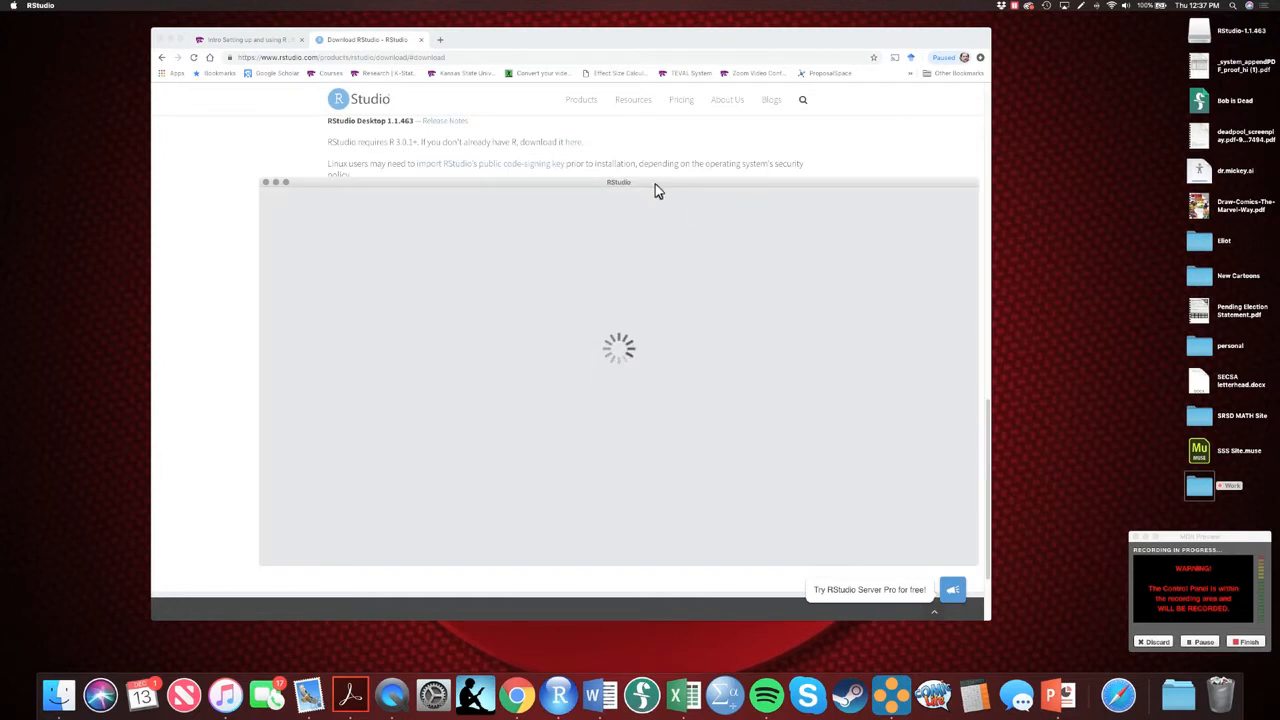
left_click_drag(655, 184, 609, 73)
left_click_drag(928, 453, 980, 541)
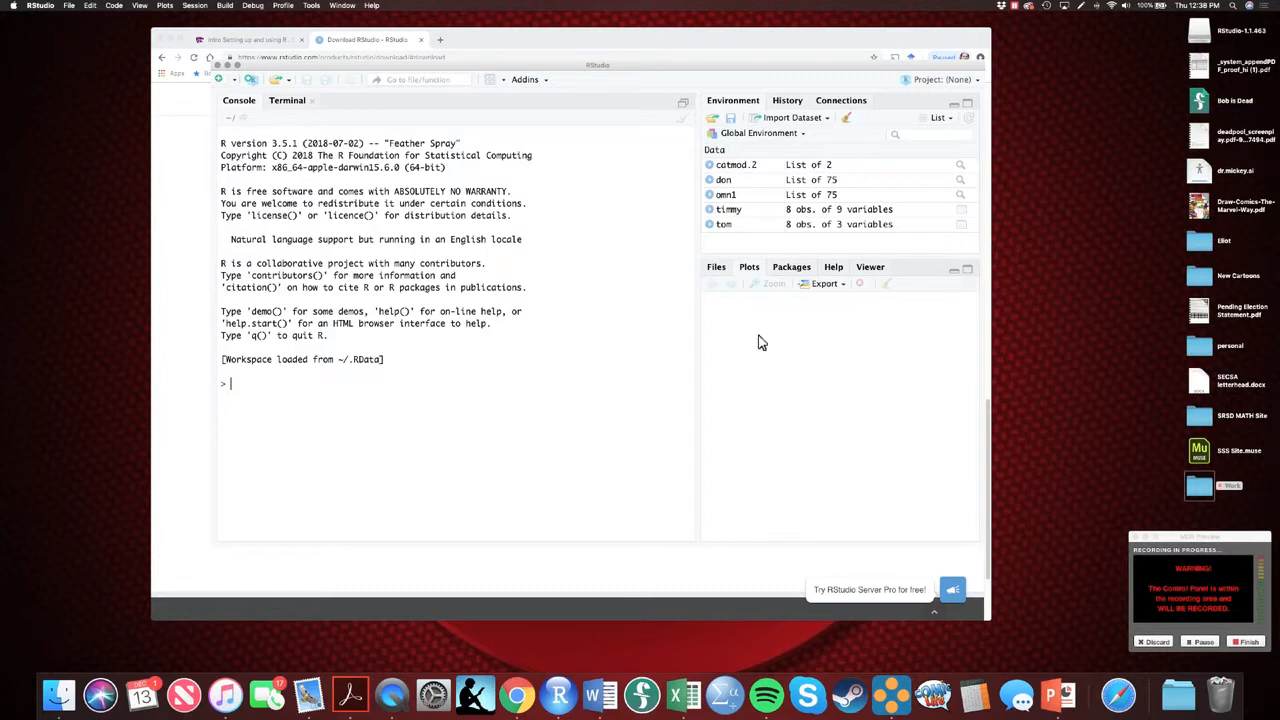
Show the package list in RStudio and look through the packages in the System Library
left_click(791, 269)
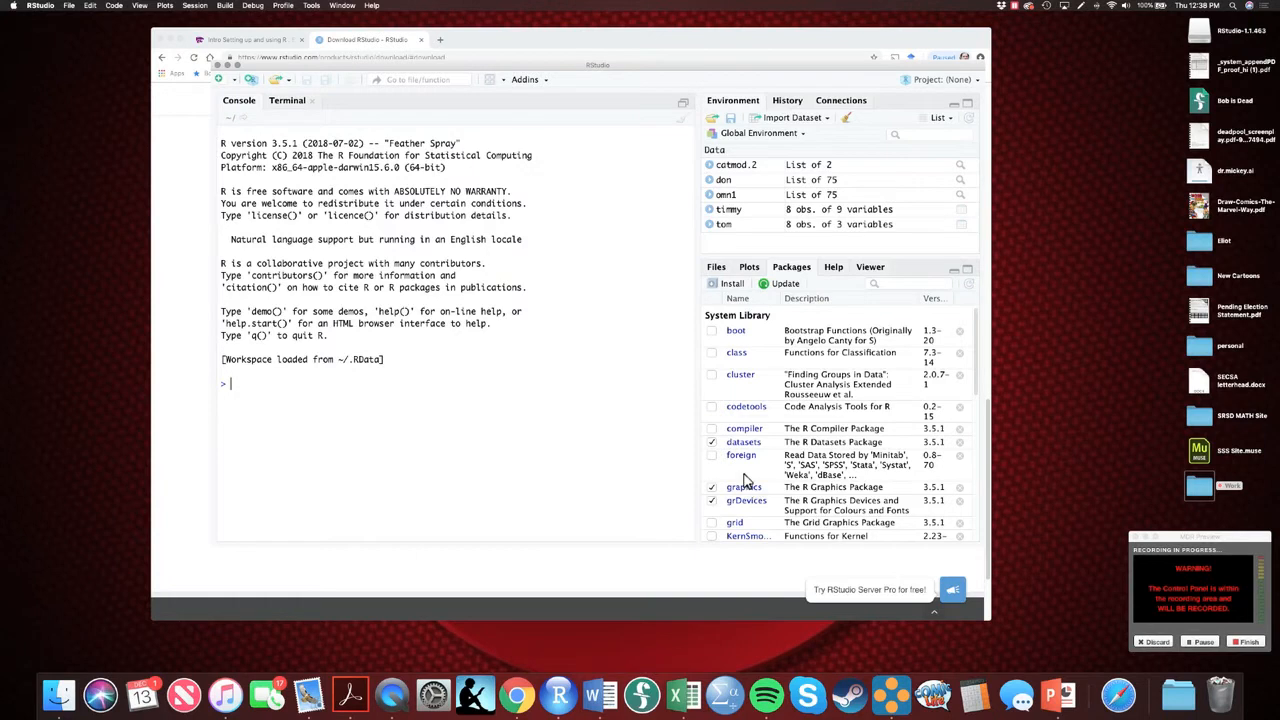
scroll(750, 485, "down", 10)
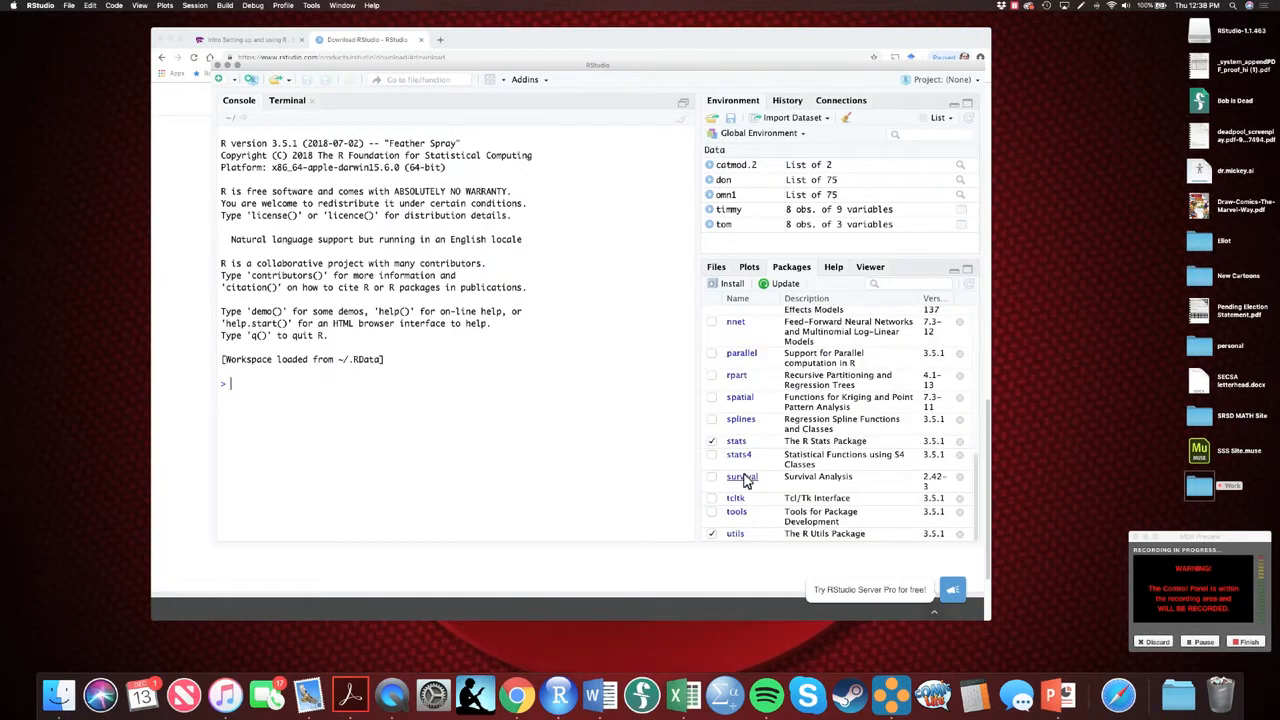
scroll(755, 455, "up", 4)
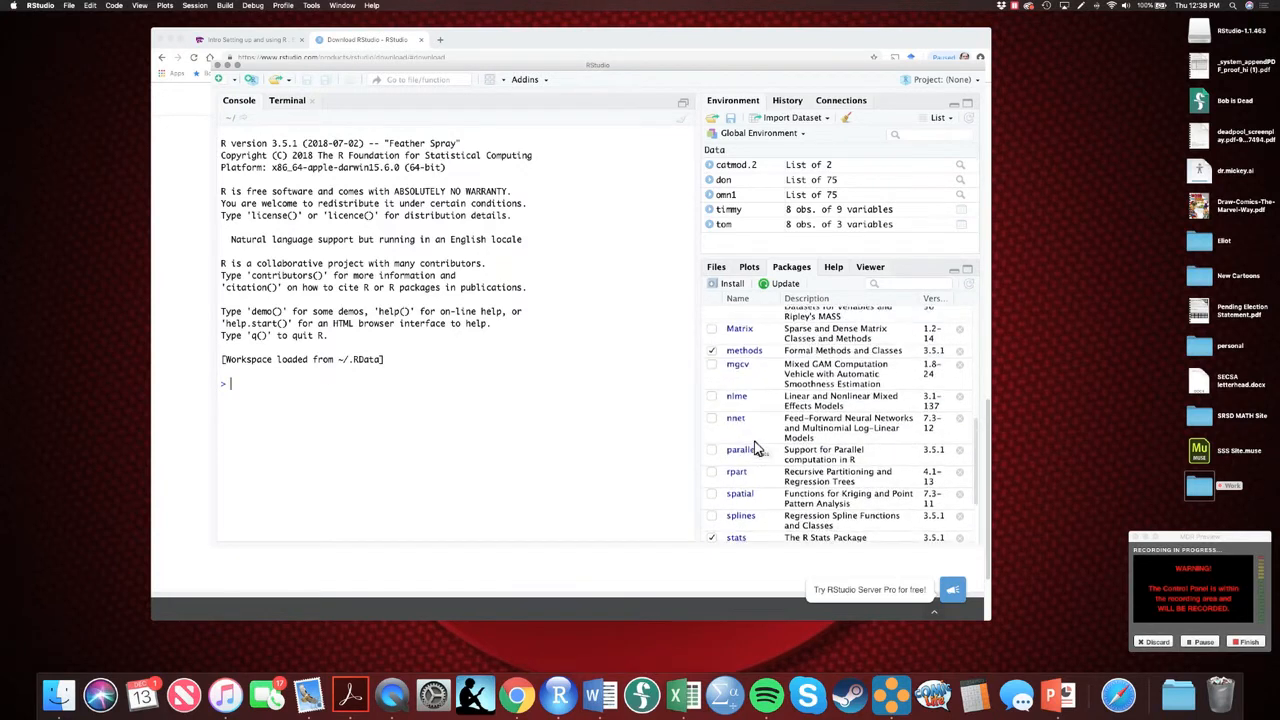
scroll(755, 449, "down", 1)
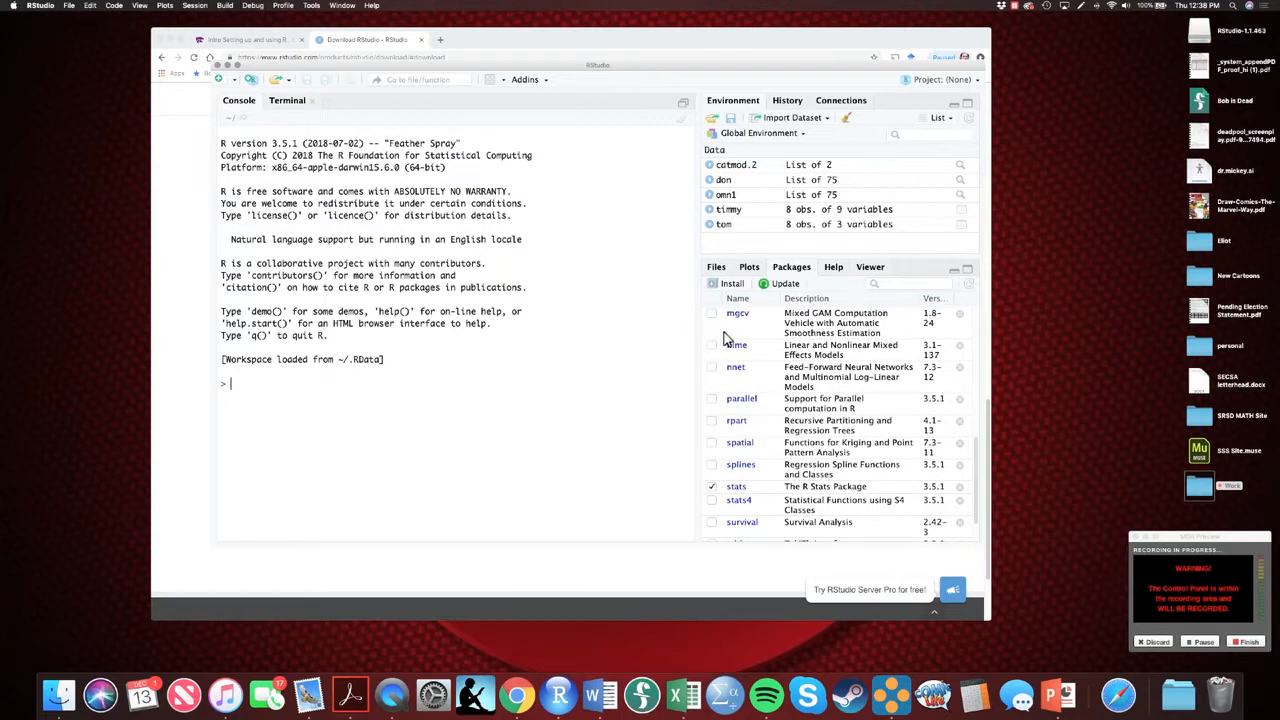
scroll(776, 474, "down", 3)
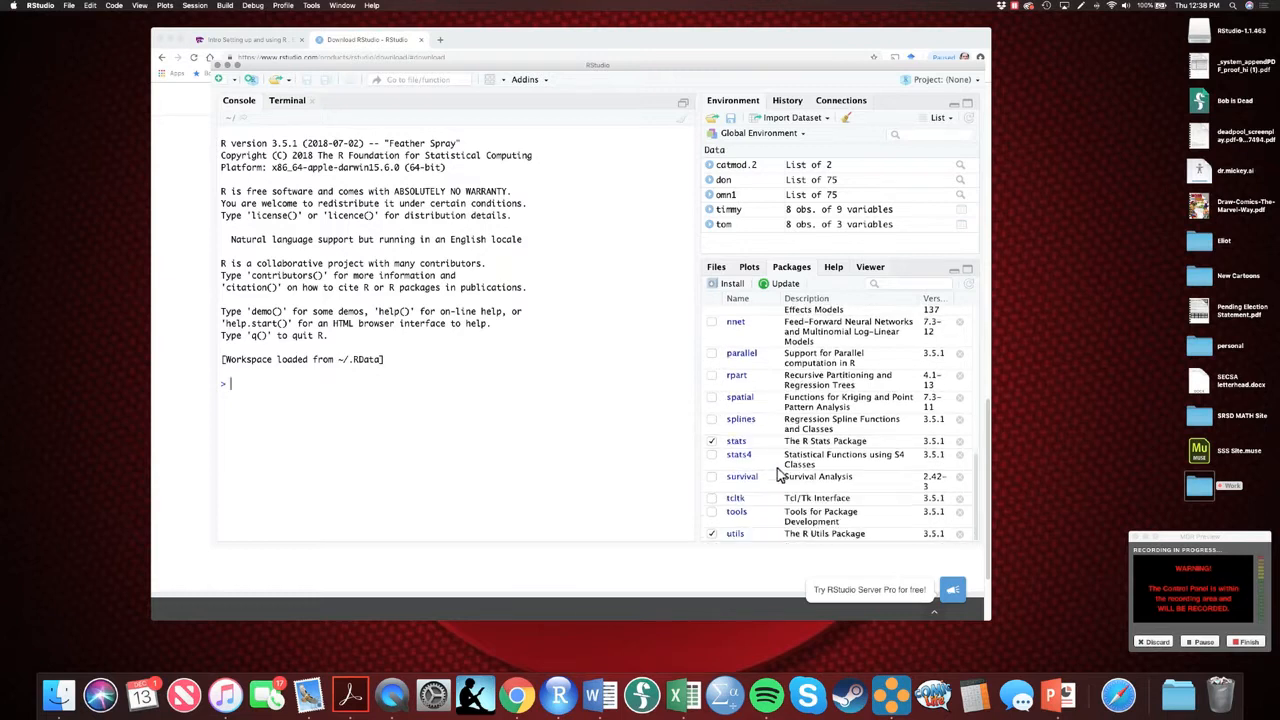
Install the Rcmdr package from the CRAN repository, including its dependencies, into the R 3.5 library
scroll(740, 485, "up", 3)
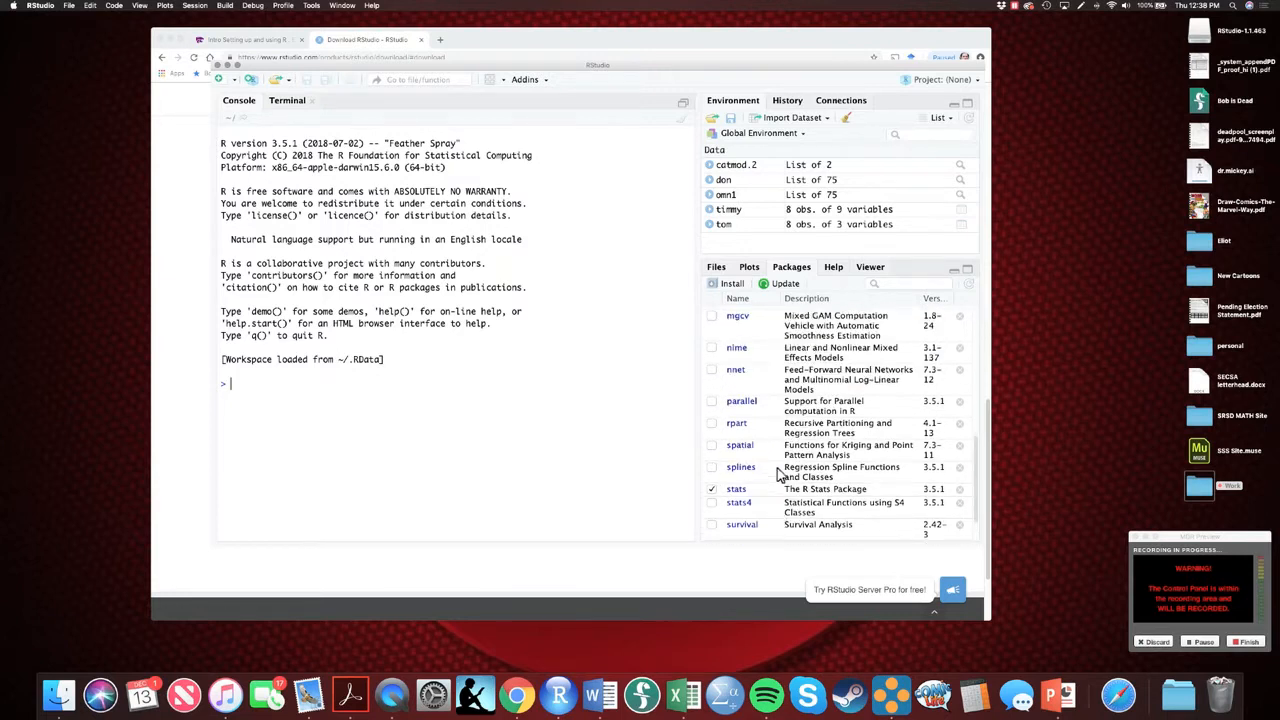
left_click(732, 285)
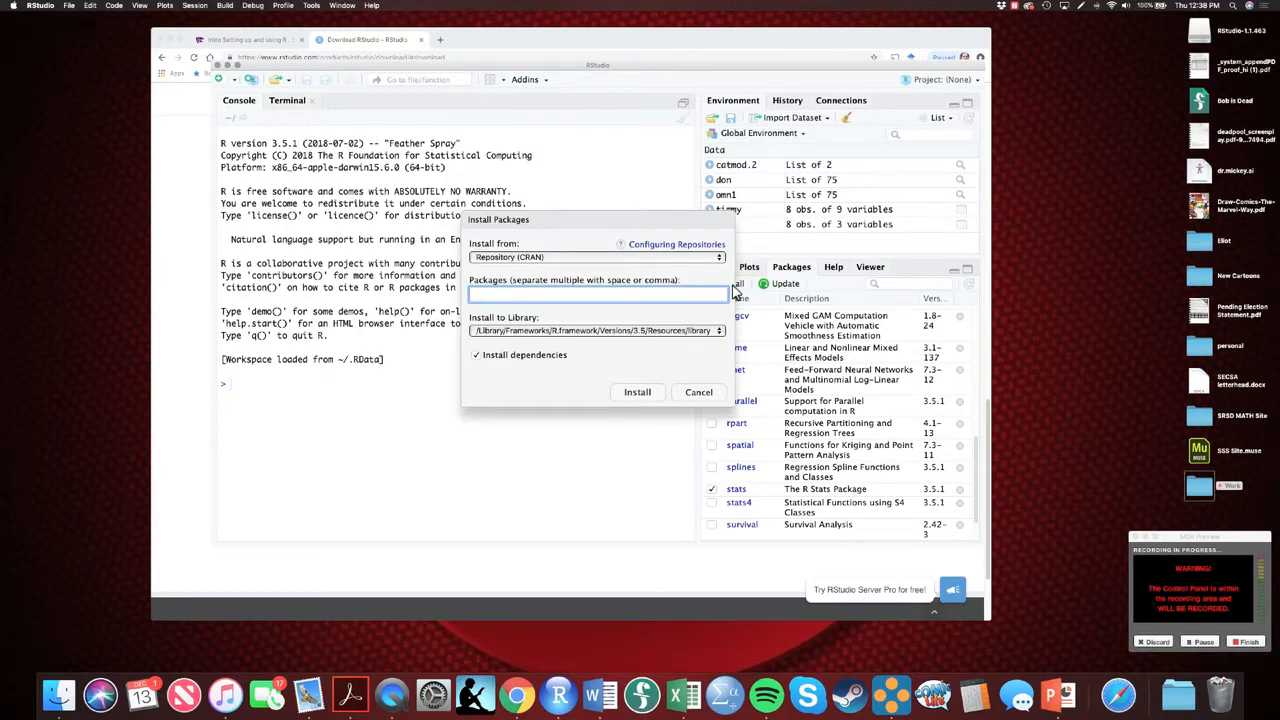
type("R")
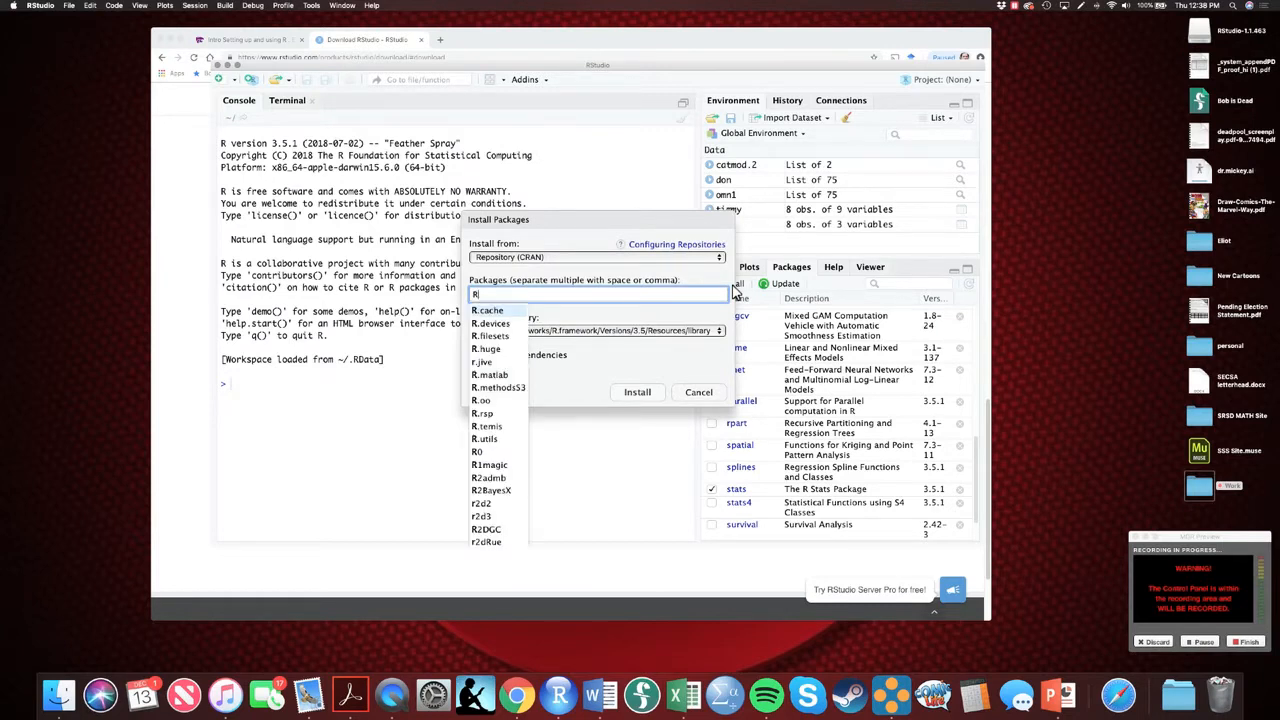
type("cmdr")
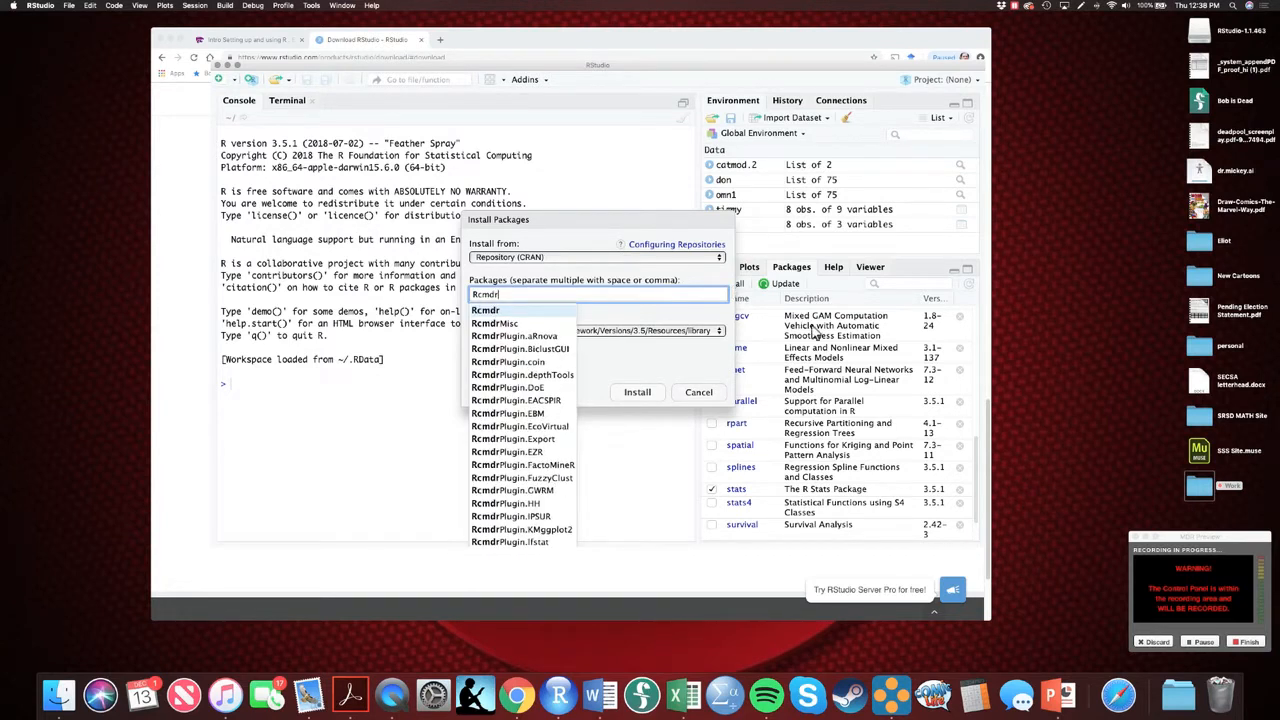
left_click(630, 372)
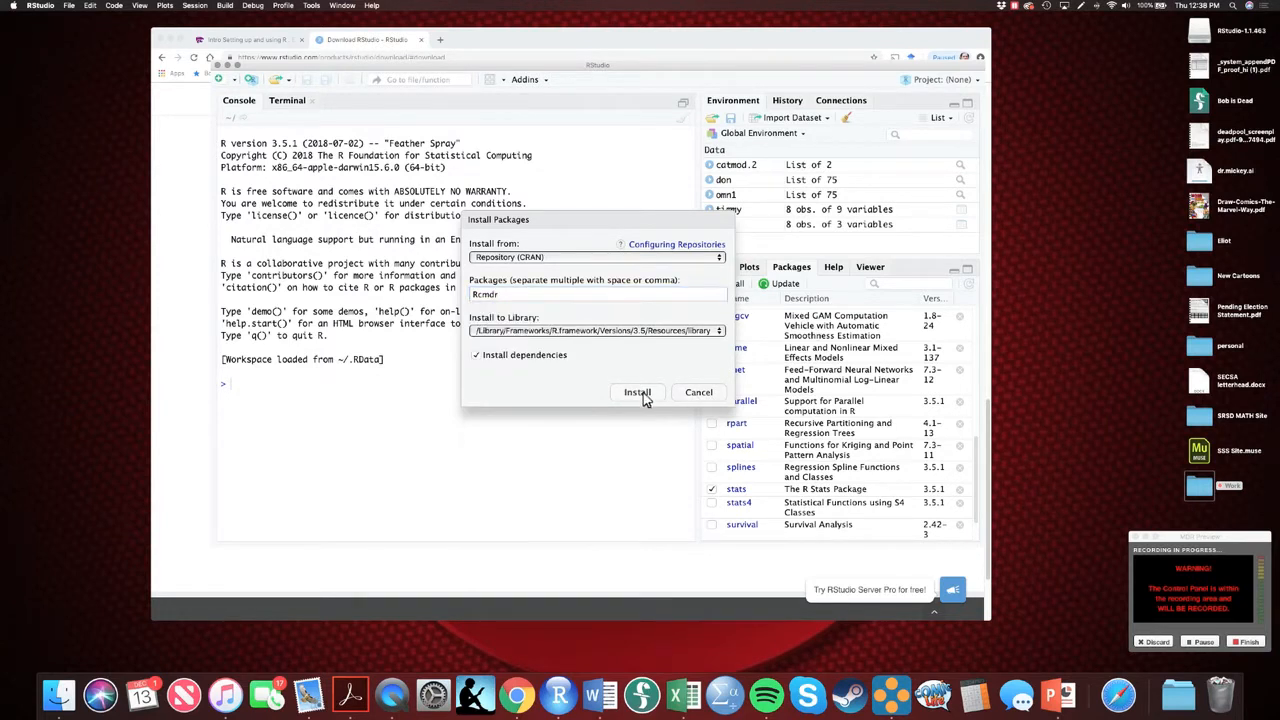
left_click(645, 394)
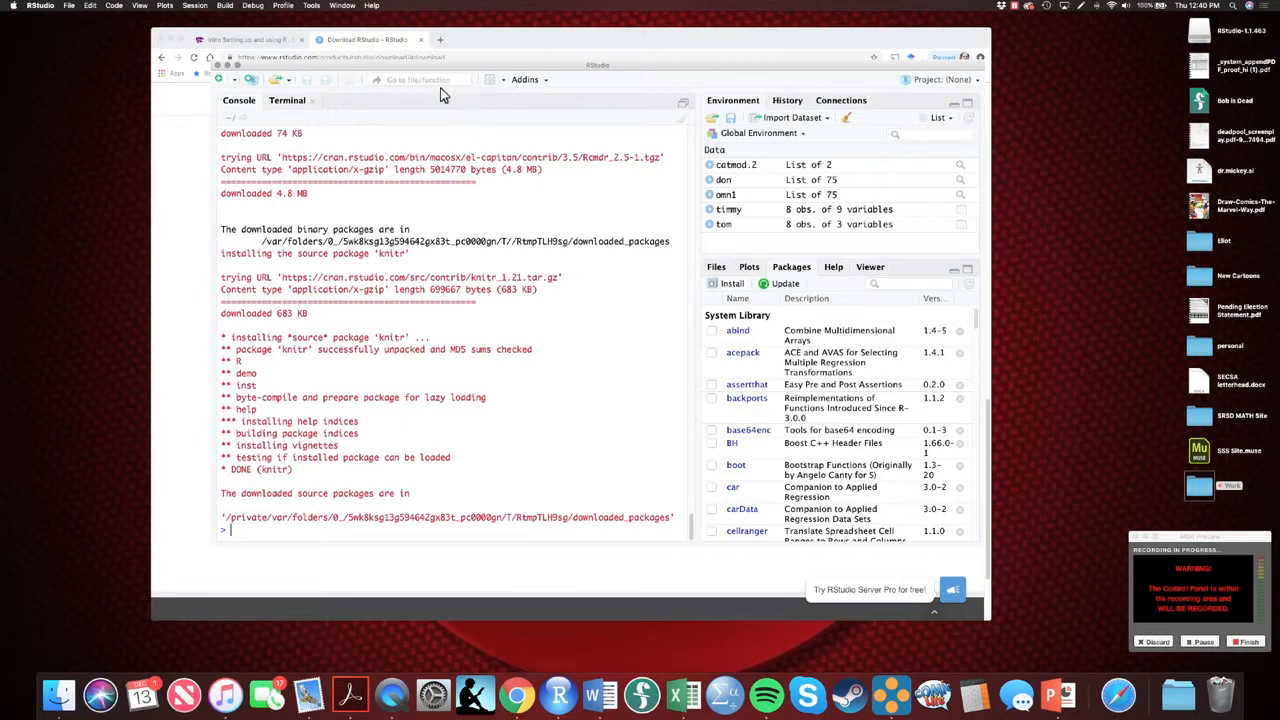
Switch to Chrome, search the web for XQuartz in a new tab, and download XQuartz-2.7.11.dmg from its website
left_click(462, 41)
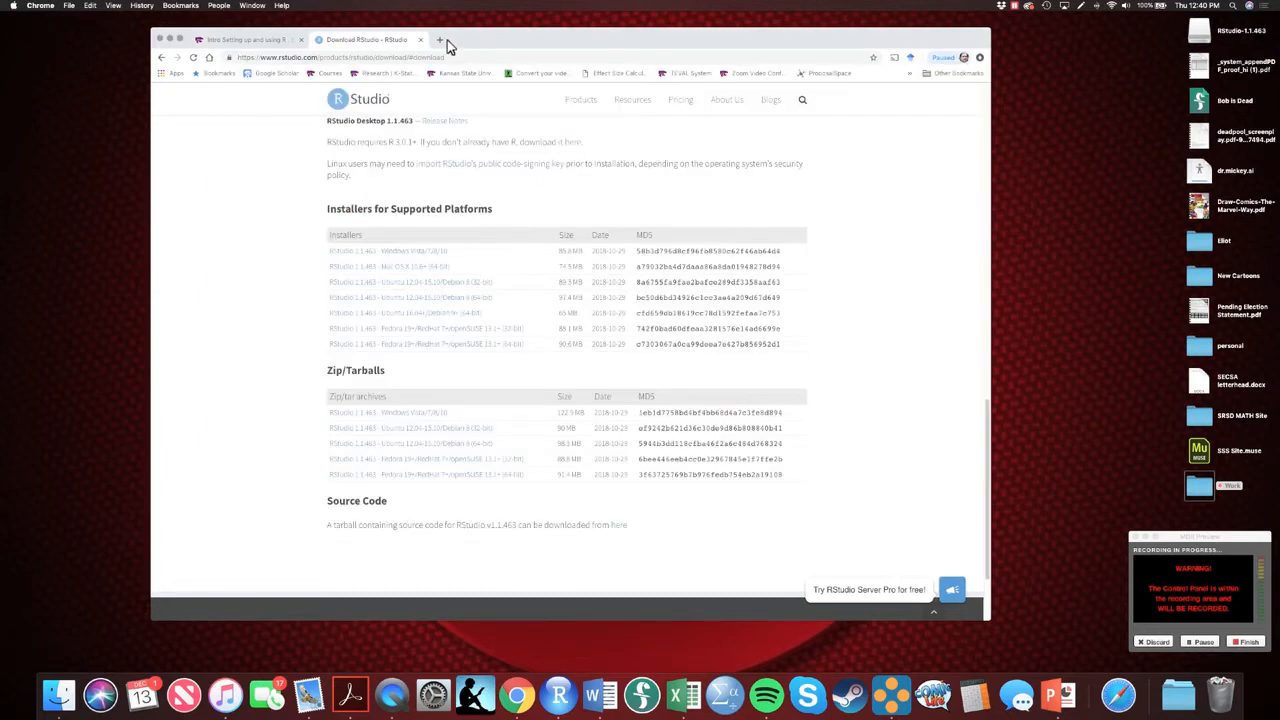
left_click(441, 41)
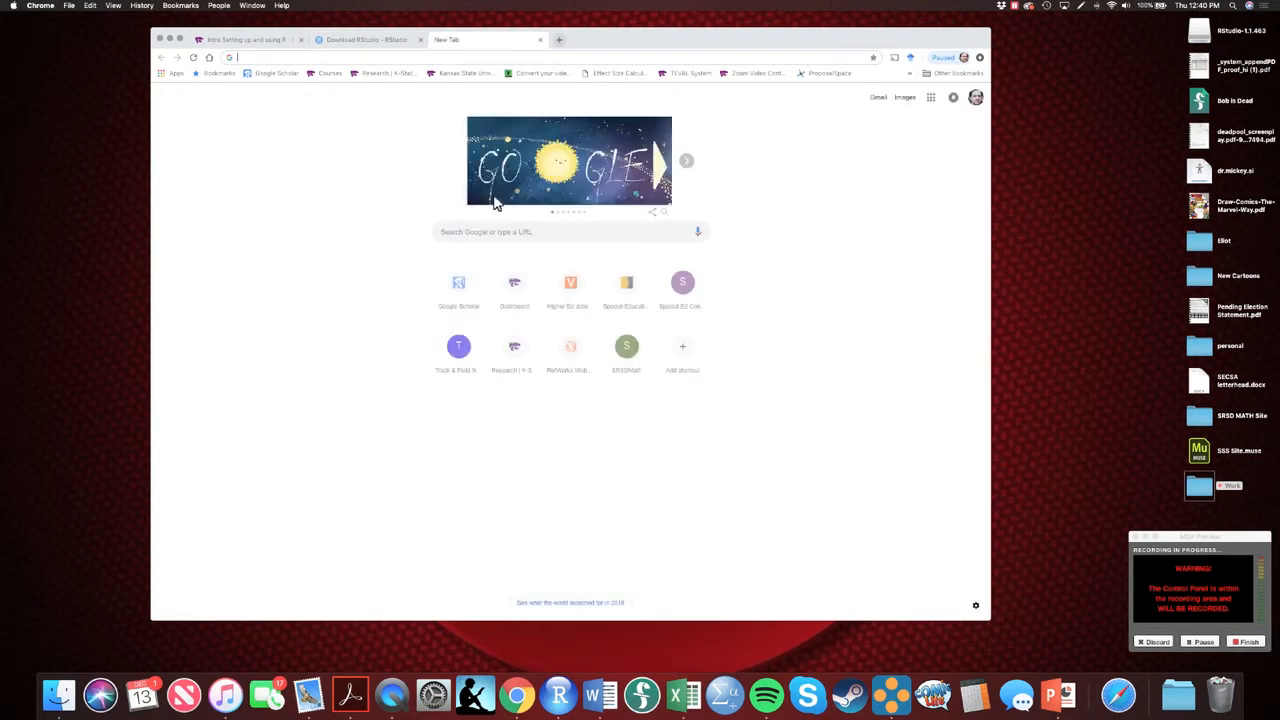
type("xquarts")
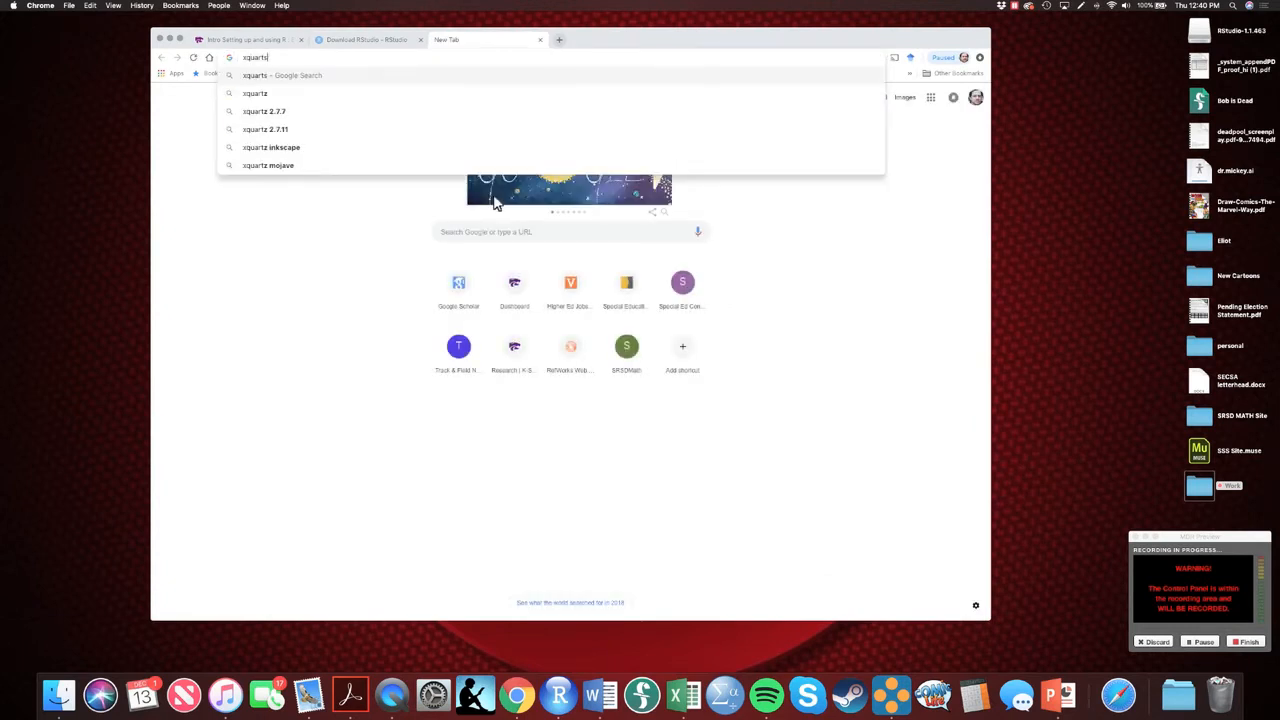
key("Return")
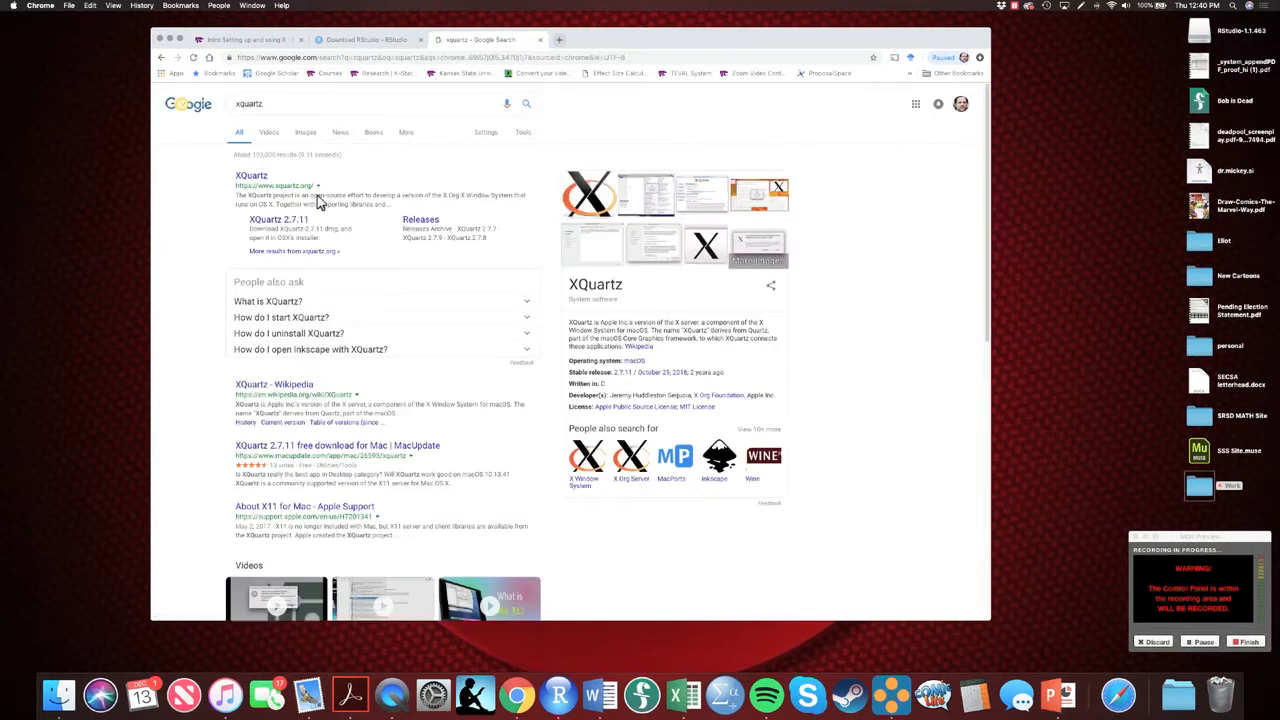
left_click(252, 177)
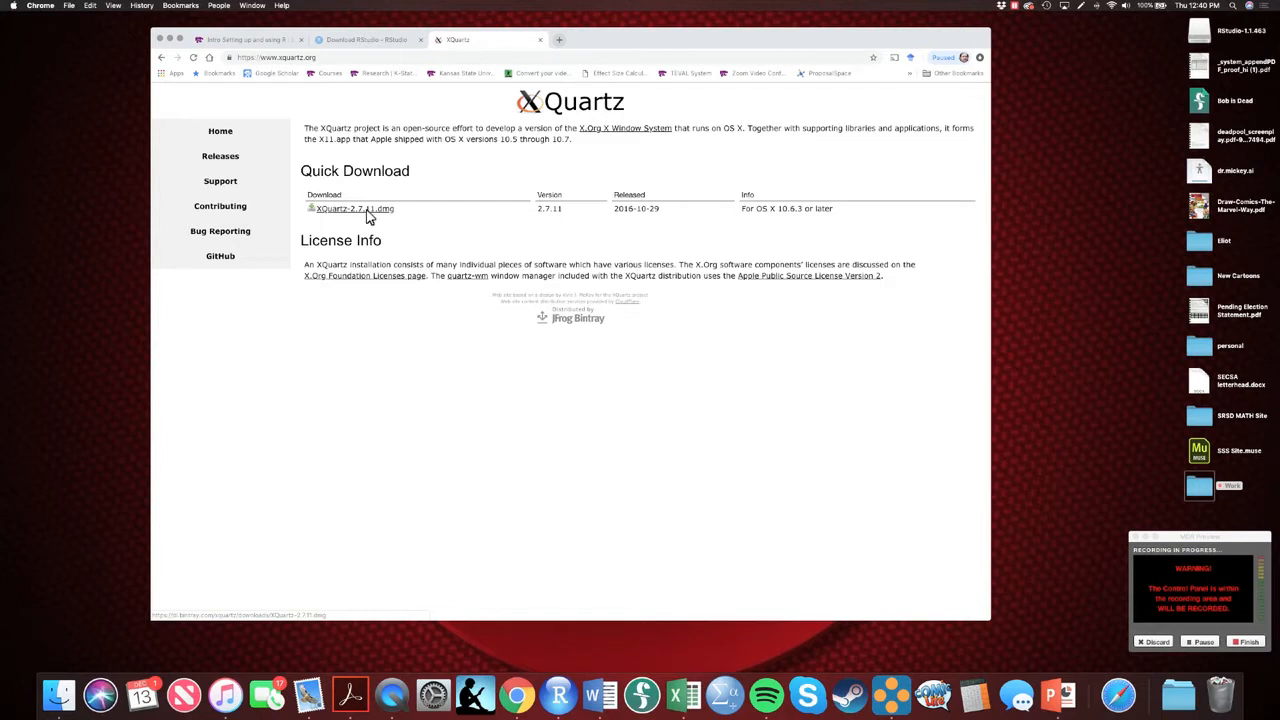
left_click(368, 218)
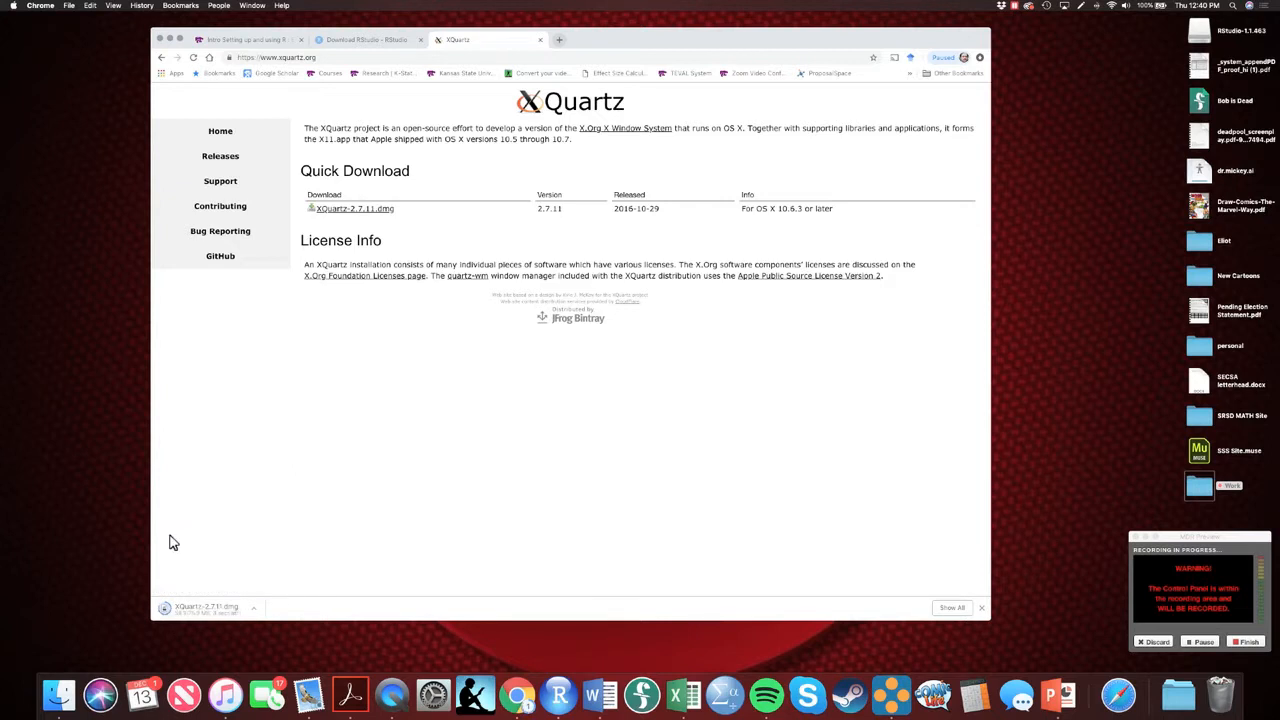
Open the downloaded XQuartz disk image, launch the XQuartz.pkg installer, and agree to its software license
left_click(212, 609)
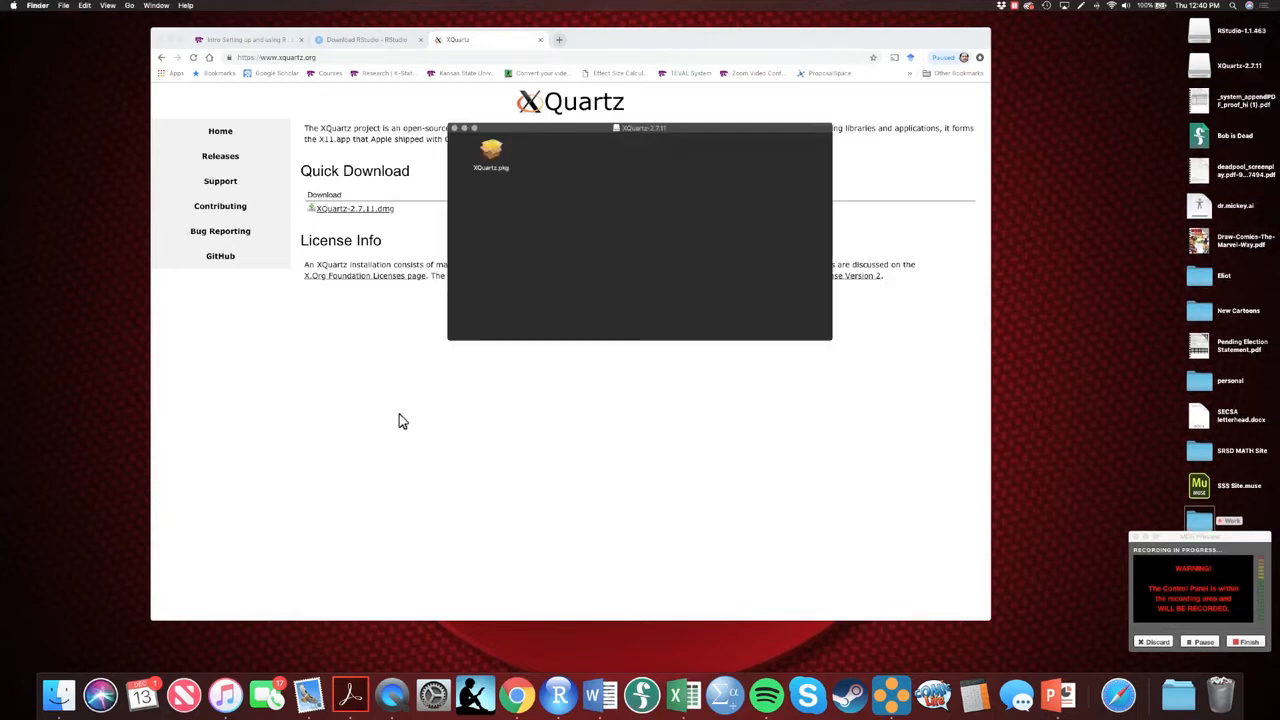
left_click(494, 152)
double_click(494, 154)
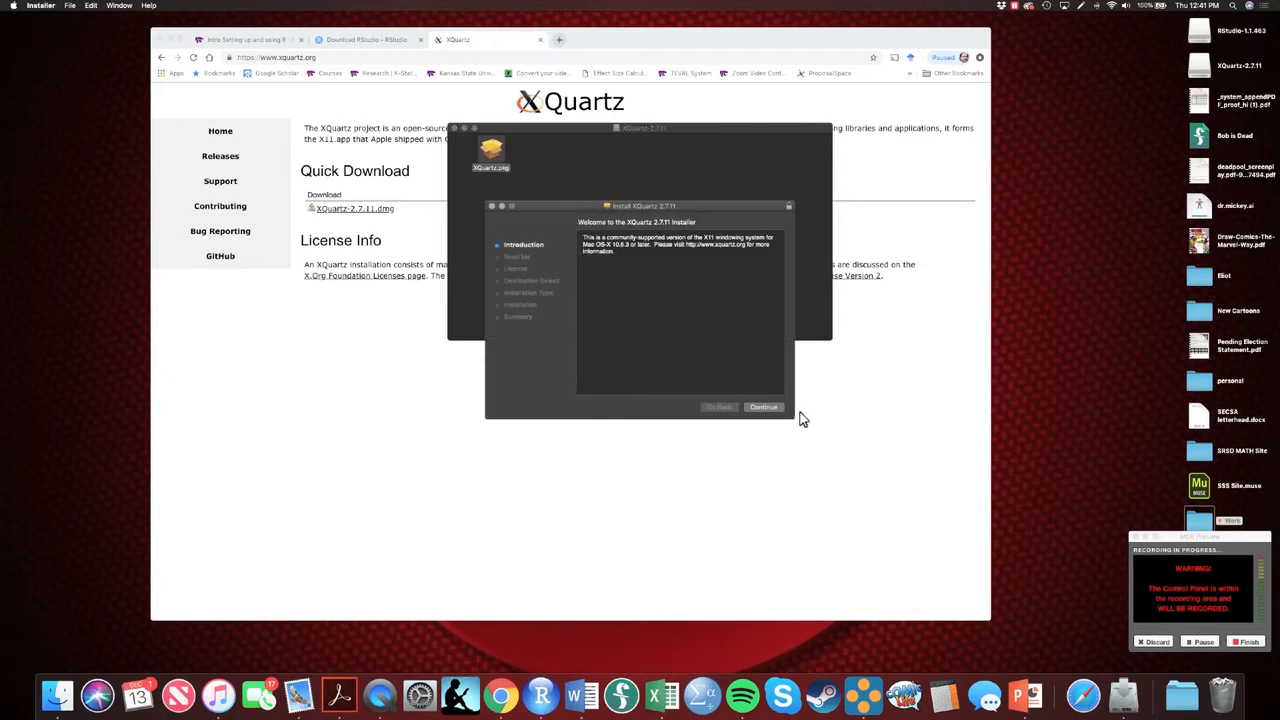
left_click(774, 408)
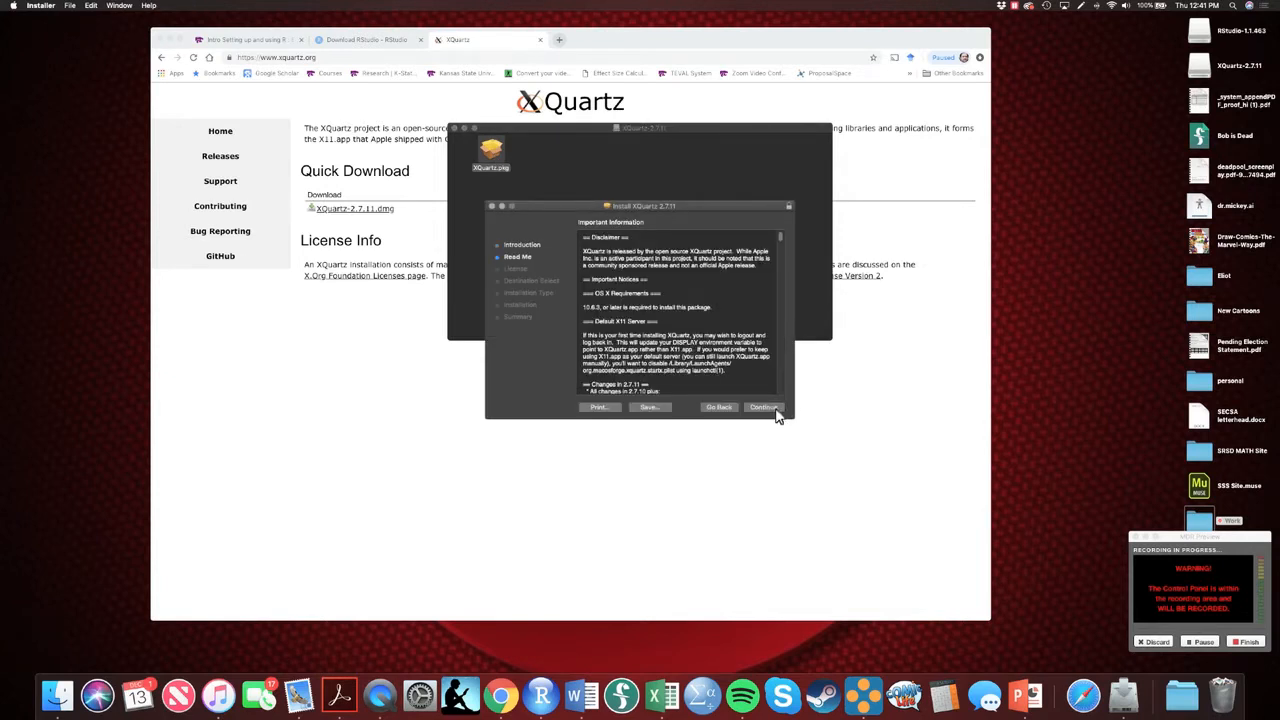
left_click(767, 408)
left_click(765, 410)
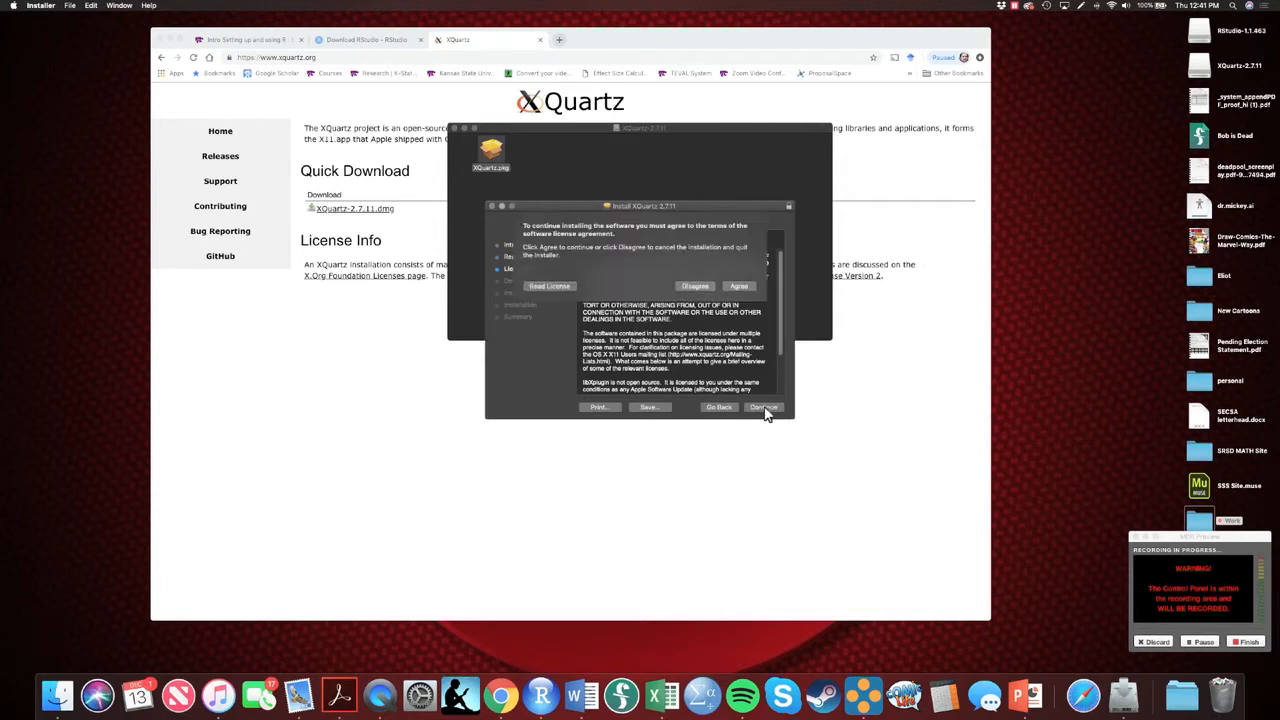
left_click(740, 288)
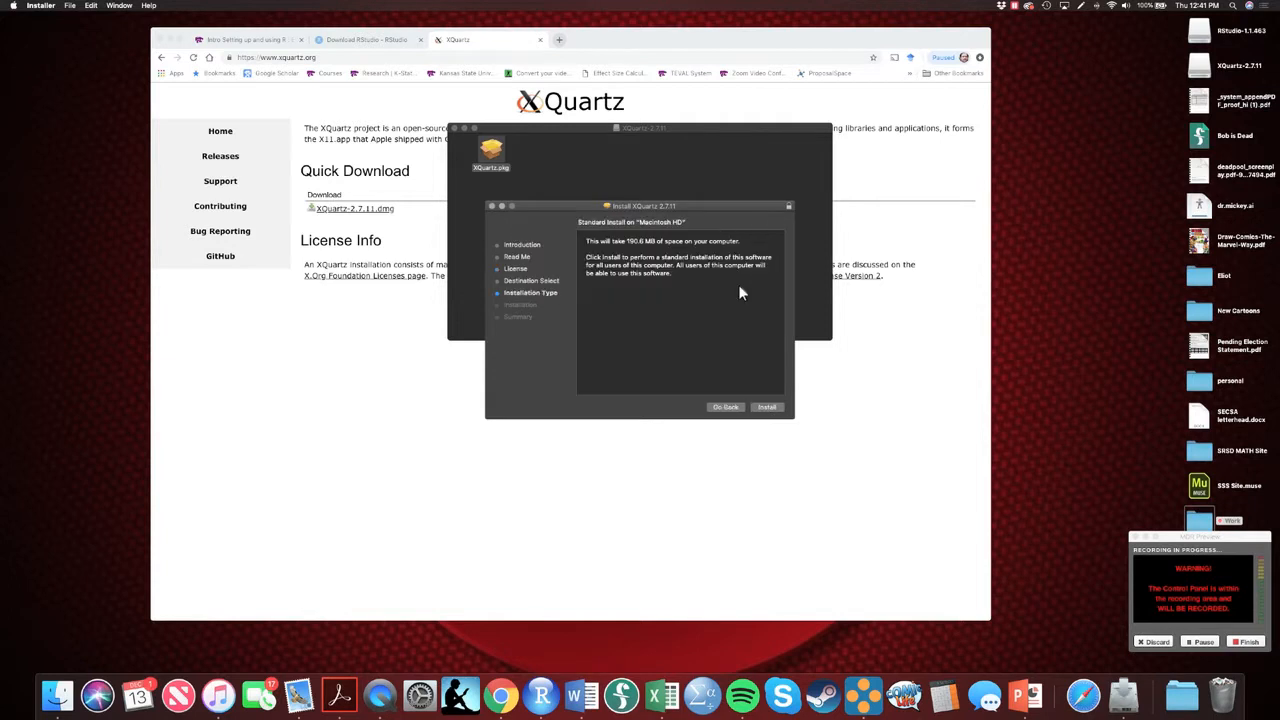
Run the standard XQuartz installation, authorizing it with the account password, and move the installer to the Trash when finished
left_click(767, 407)
type("•••••")
key("Return")
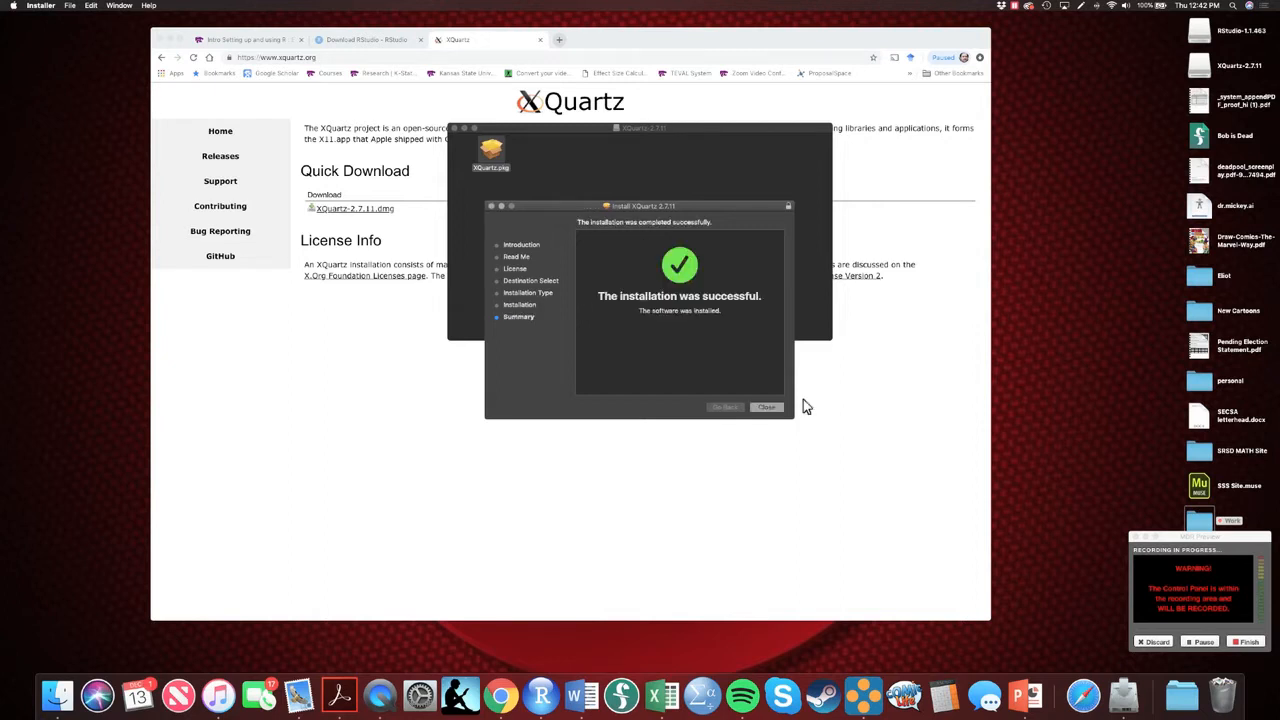
left_click(767, 407)
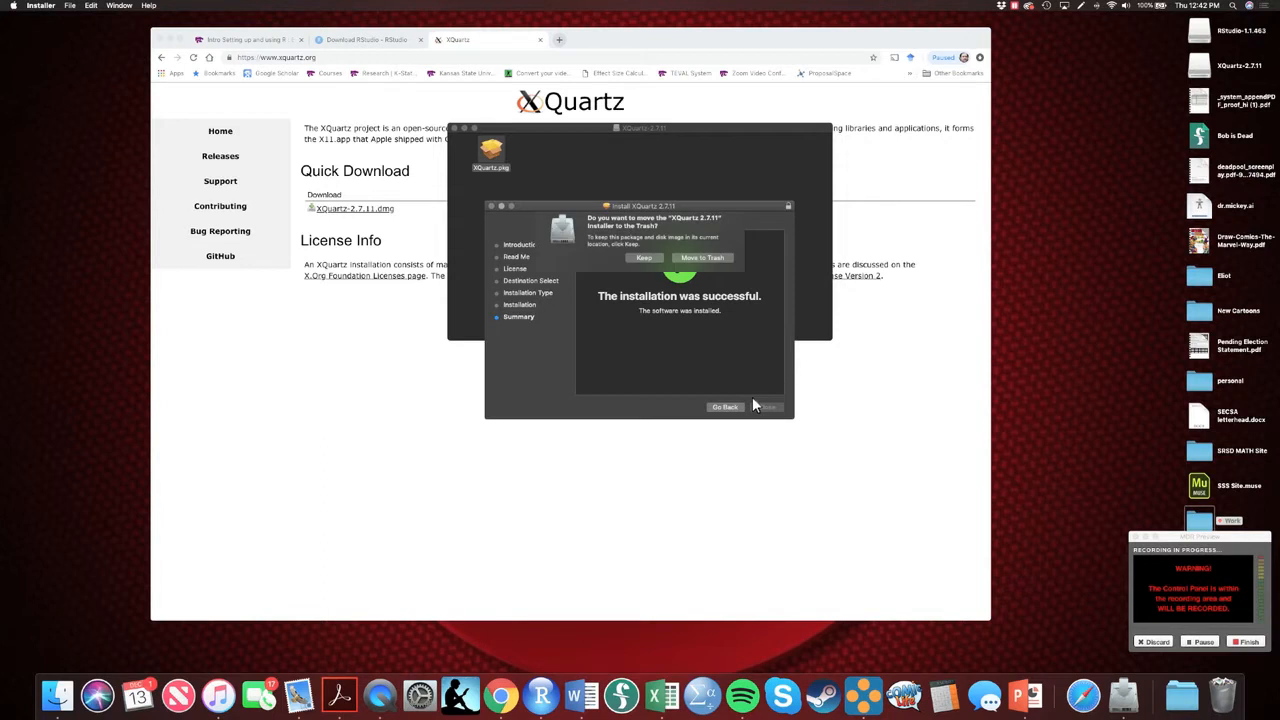
left_click(709, 266)
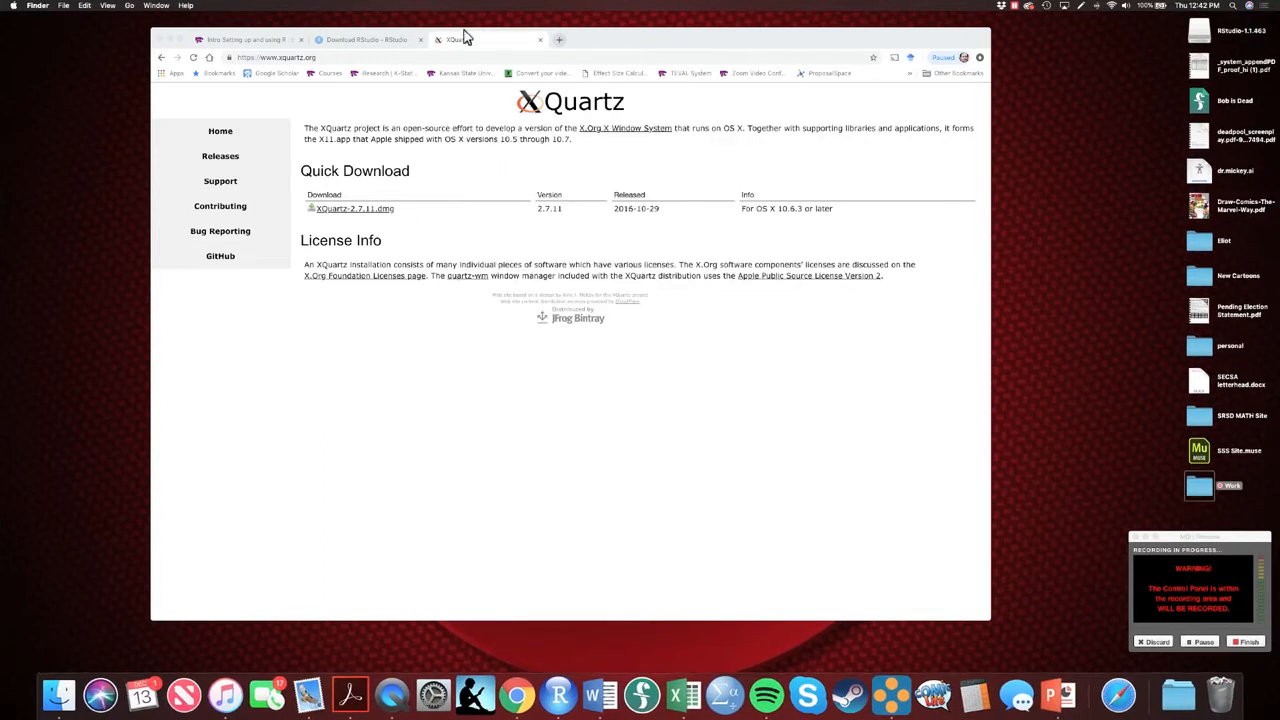
Close the XQuartz web page, minimize the browser window, and quit RStudio
left_click(540, 39)
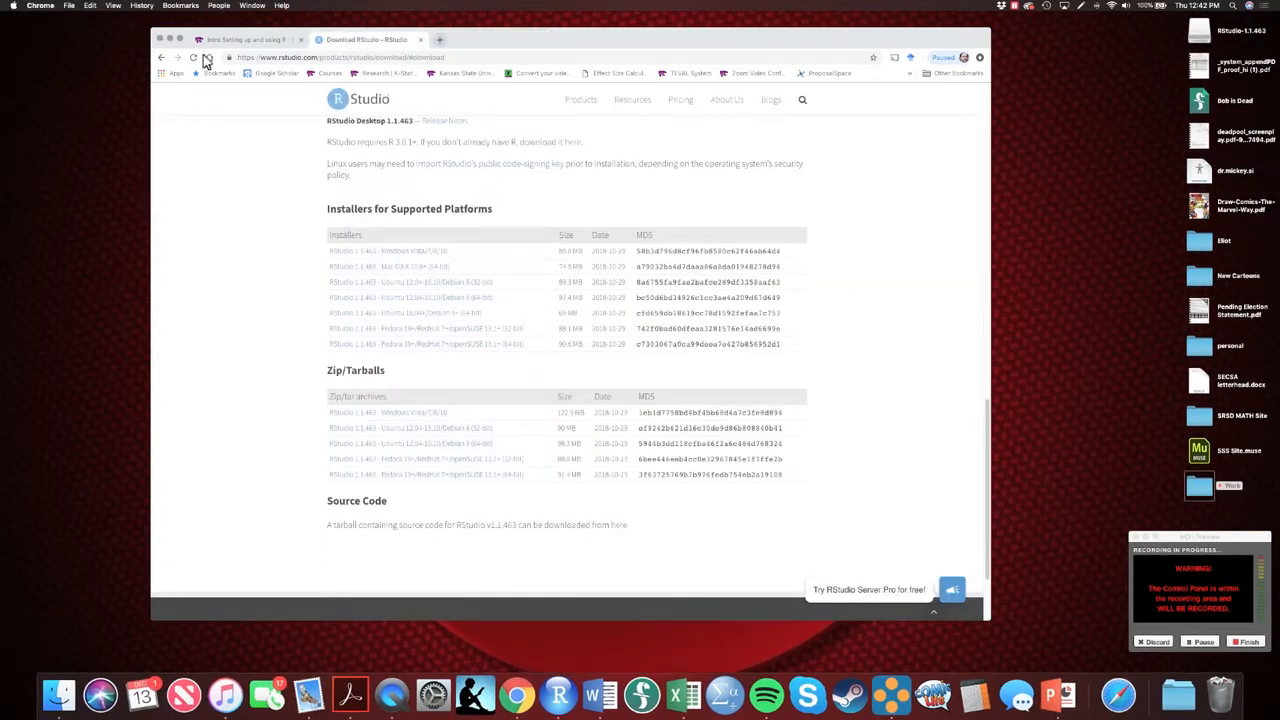
left_click(171, 39)
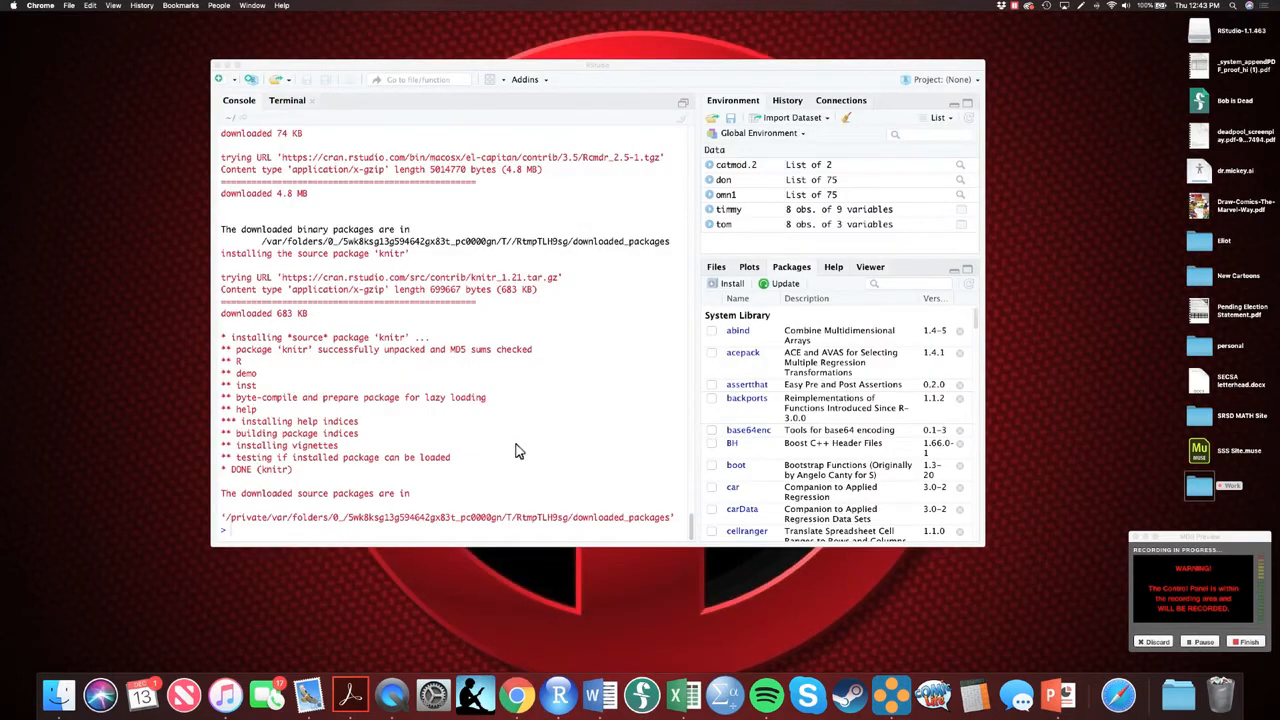
left_click(584, 72)
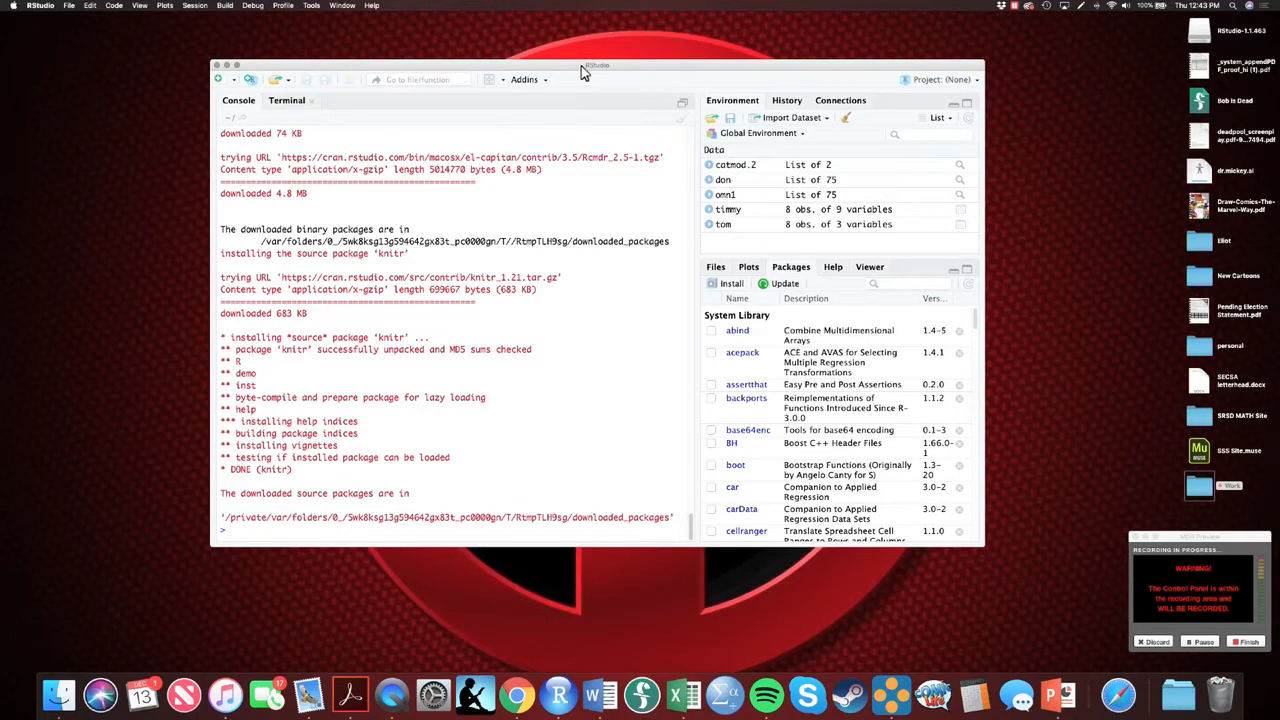
left_click(46, 6)
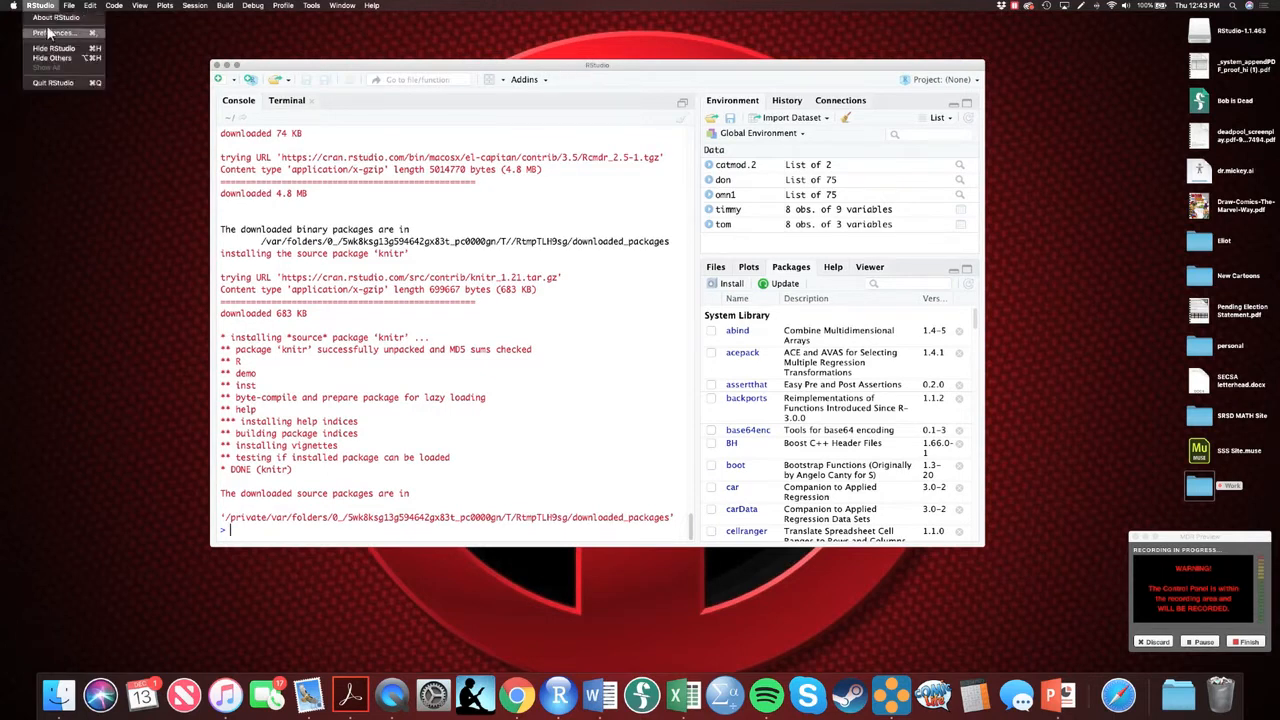
left_click(58, 86)
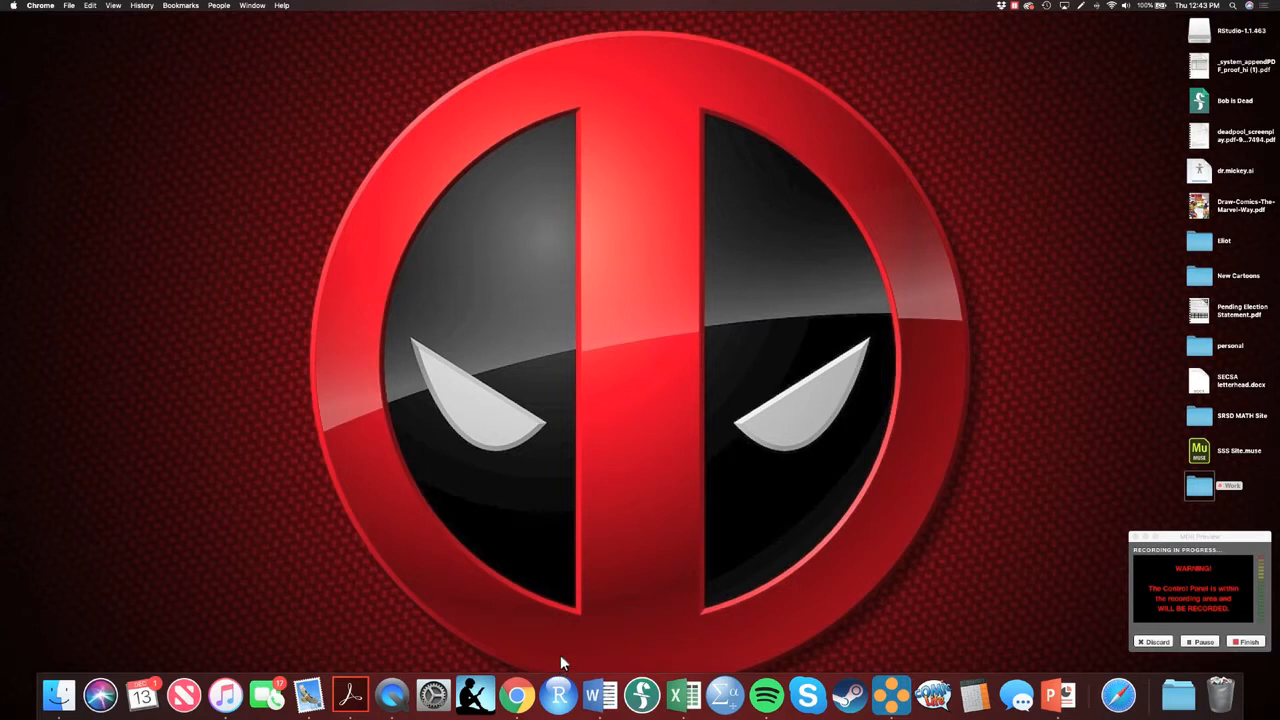
Open R from the Applications folder, and close its console without saving the workspace image
left_click(58, 695)
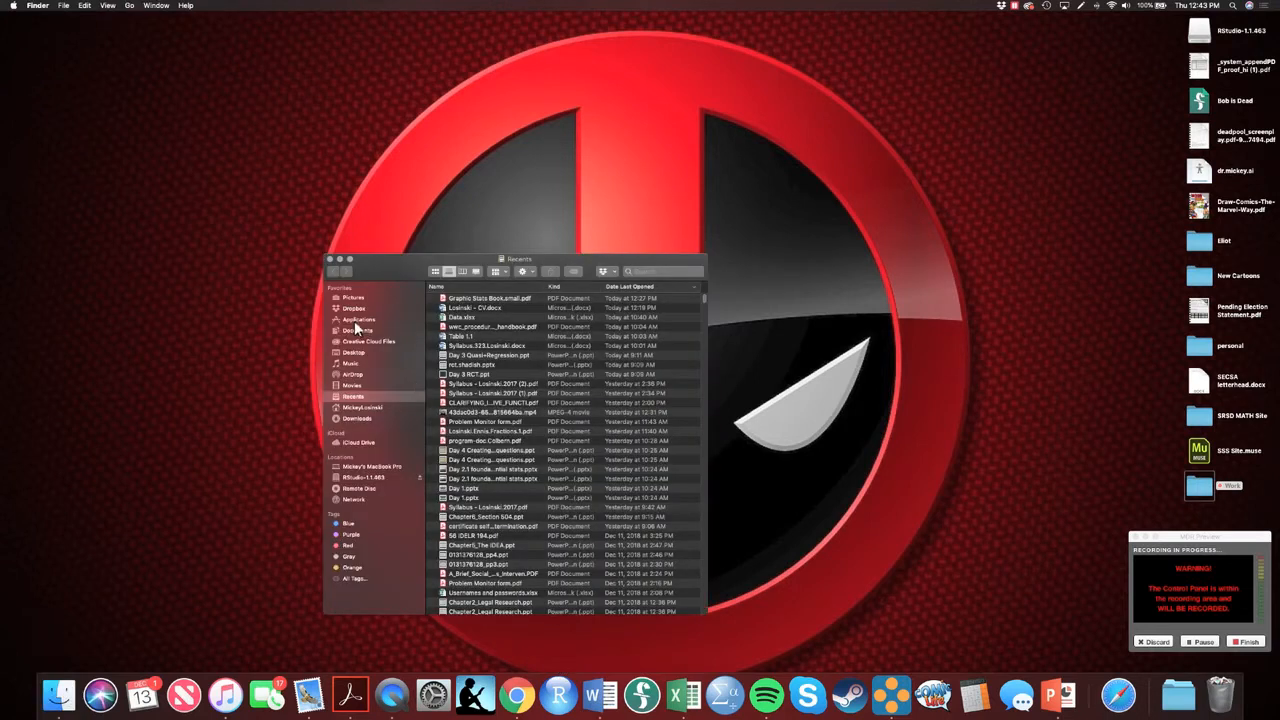
left_click(355, 320)
scroll(481, 469, "down", 5)
scroll(480, 475, "down", 10)
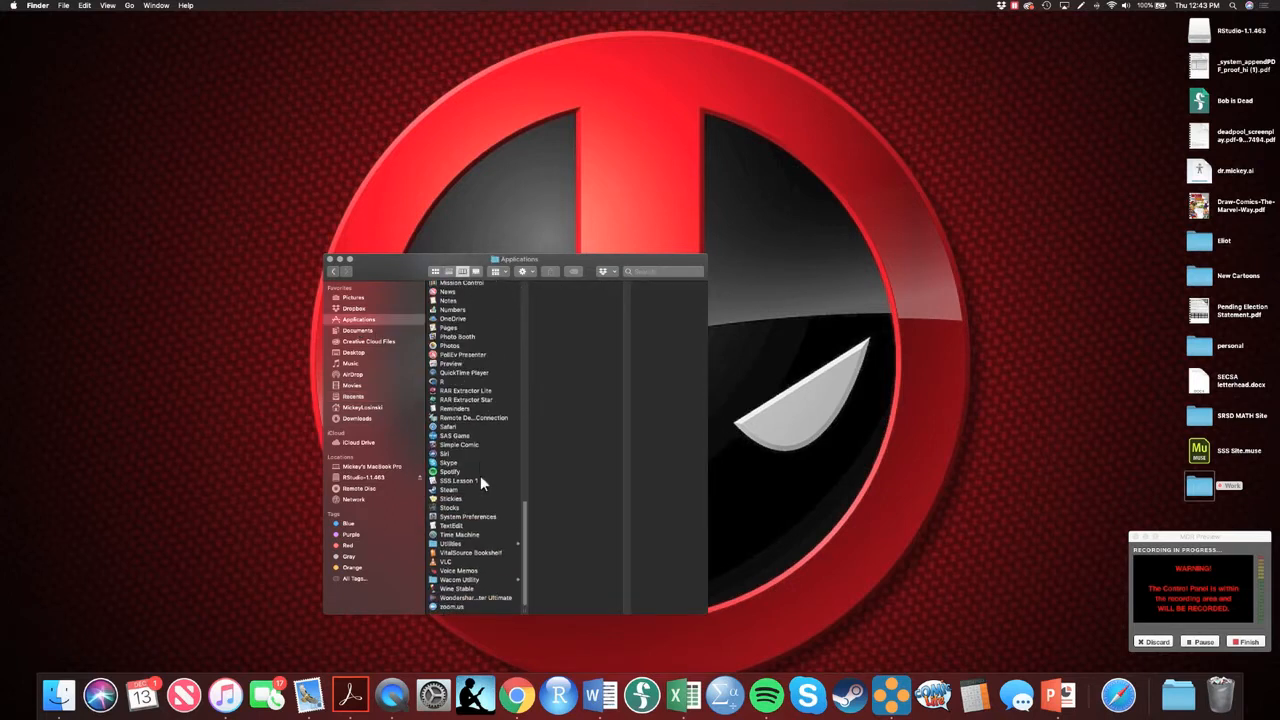
double_click(446, 384)
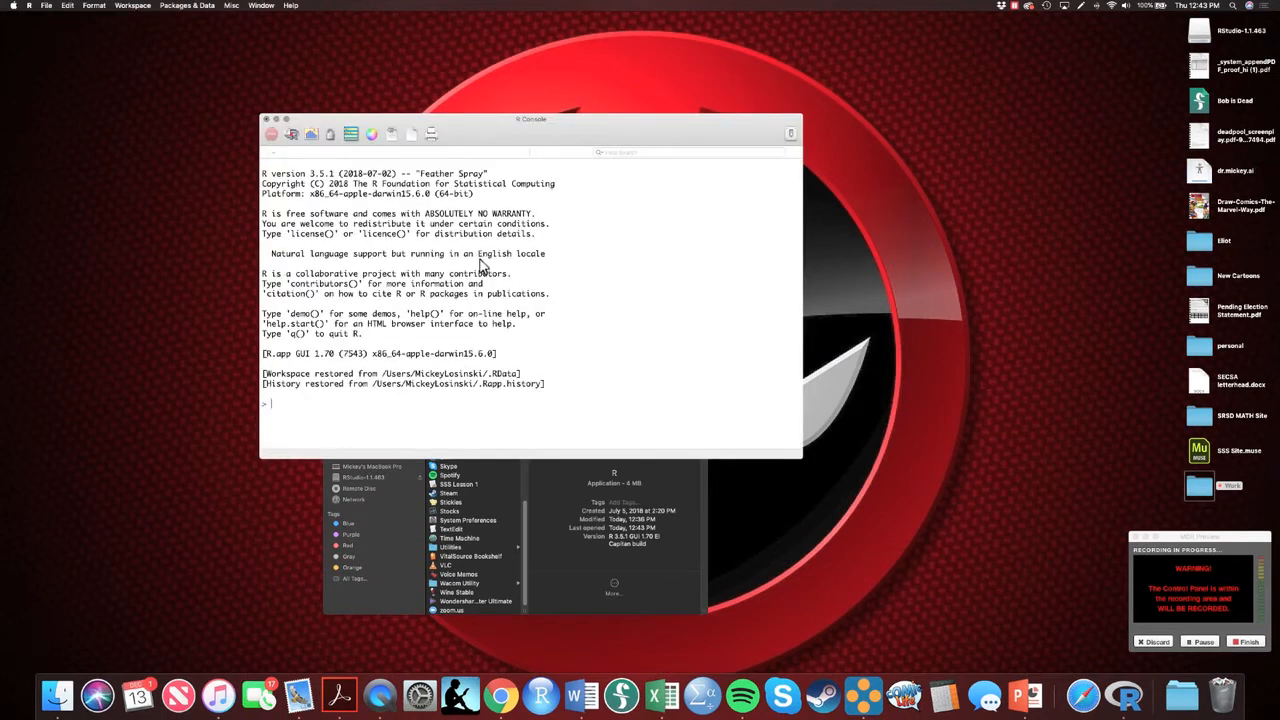
left_click(266, 120)
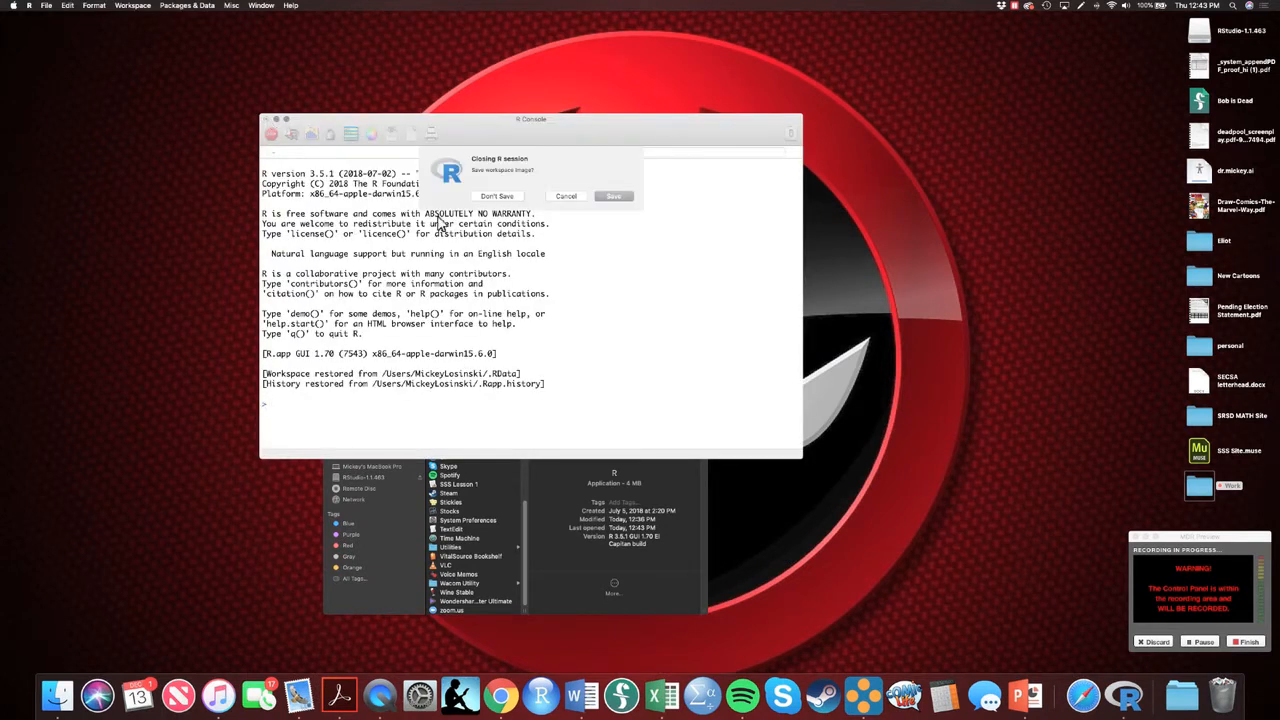
left_click(497, 196)
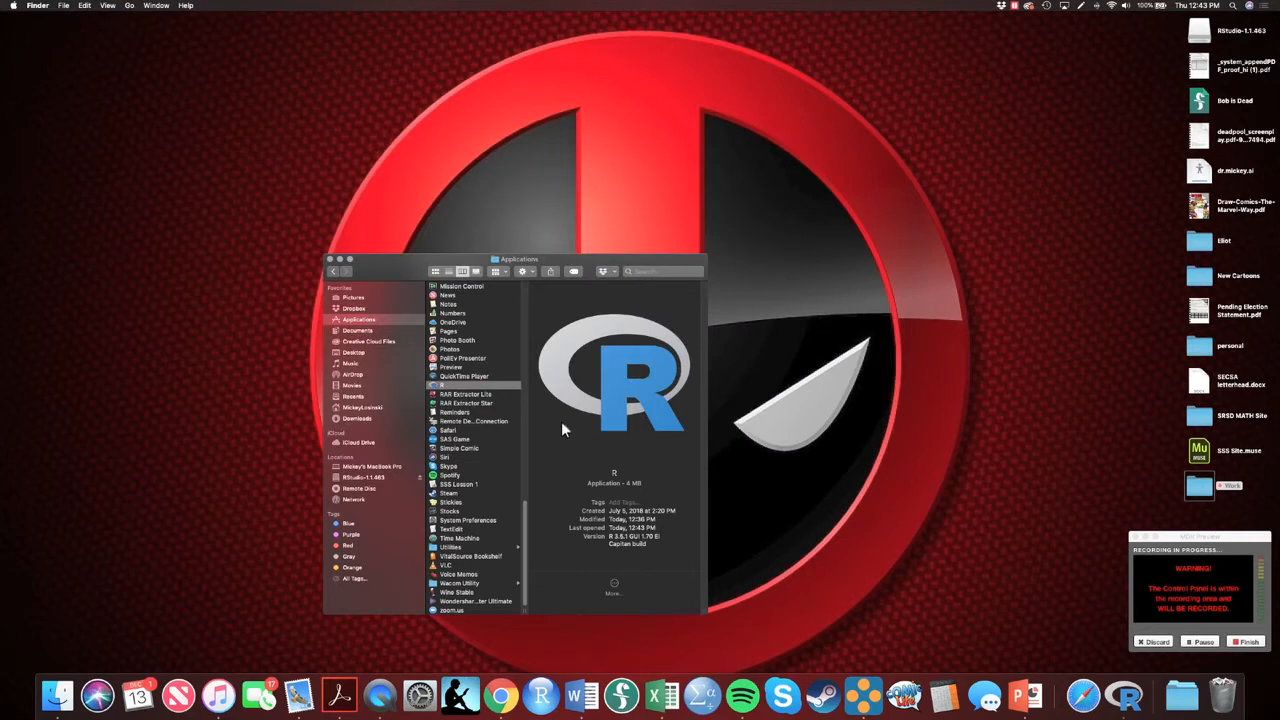
Relaunch RStudio, turning off the warning for applications on this disk image, and move its window up toward the screen corner
left_click(545, 700)
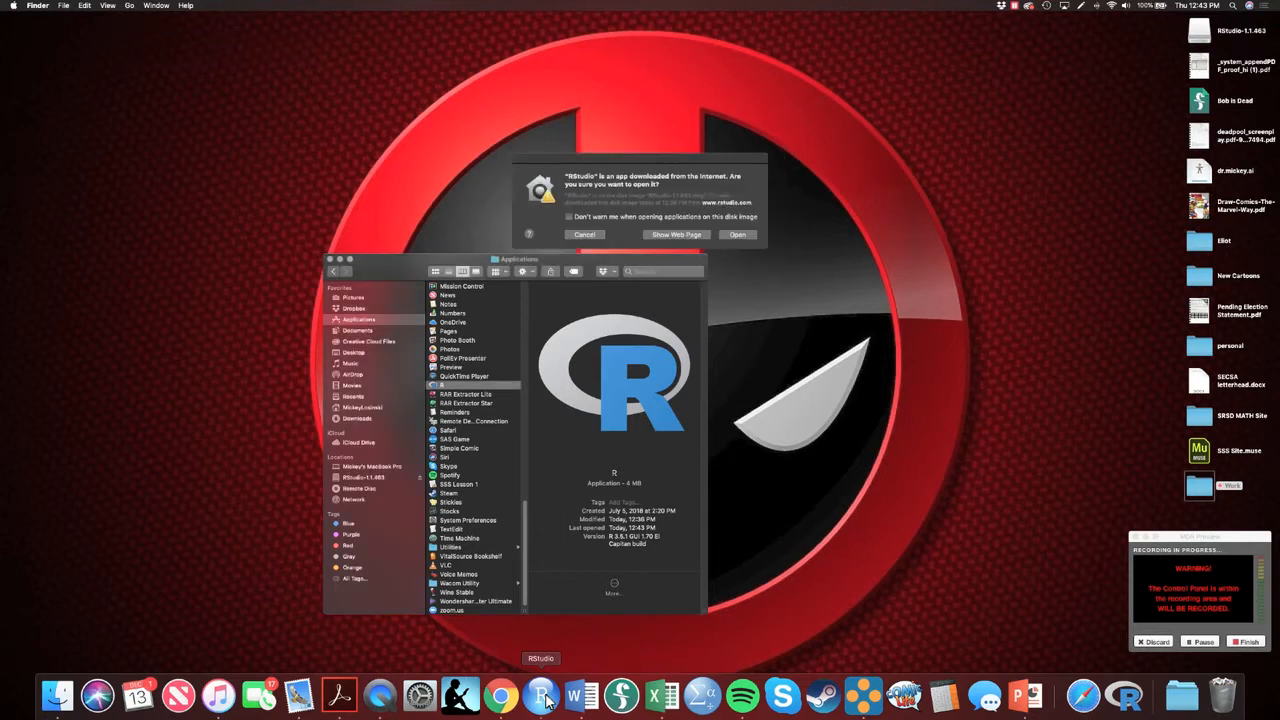
left_click(569, 217)
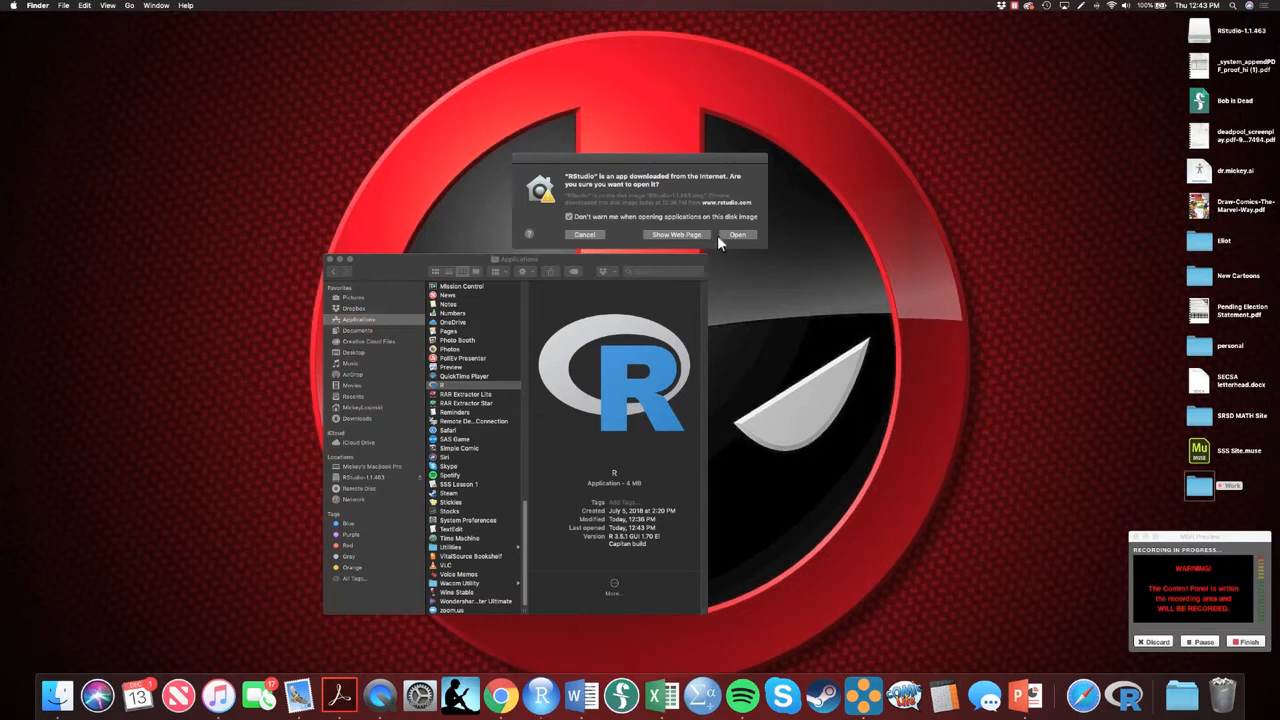
left_click(731, 235)
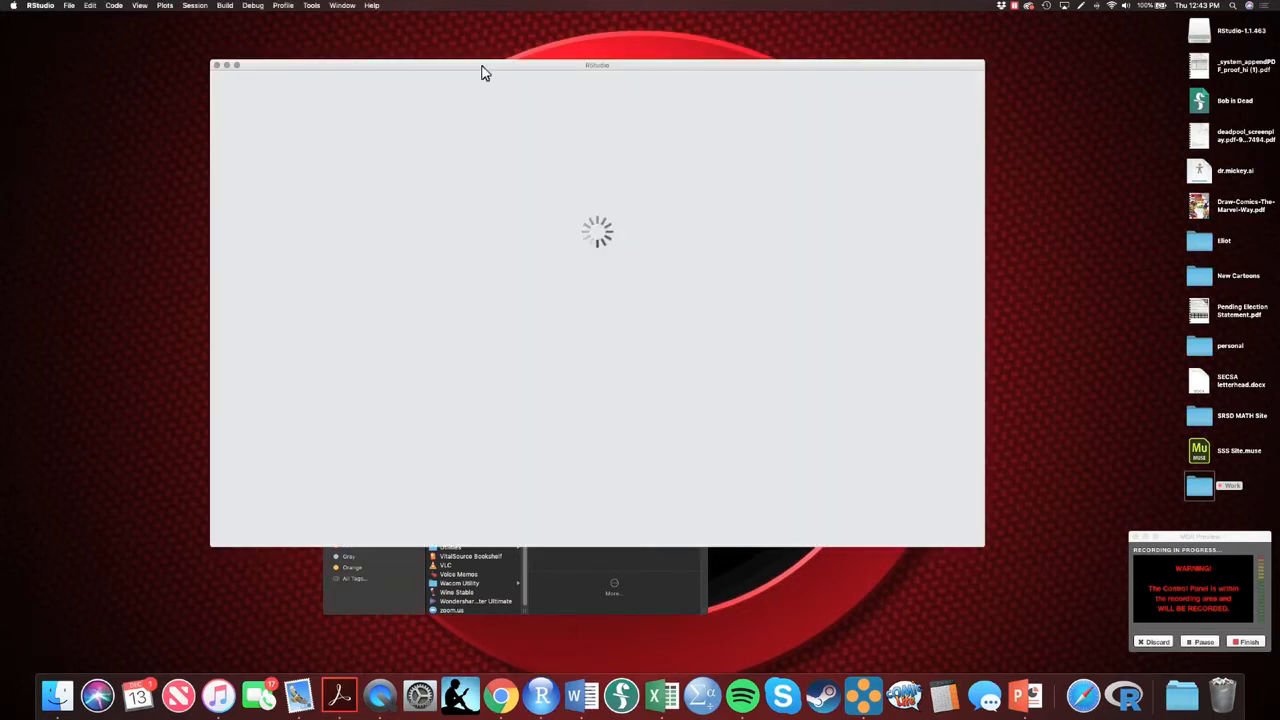
left_click_drag(480, 67, 411, 31)
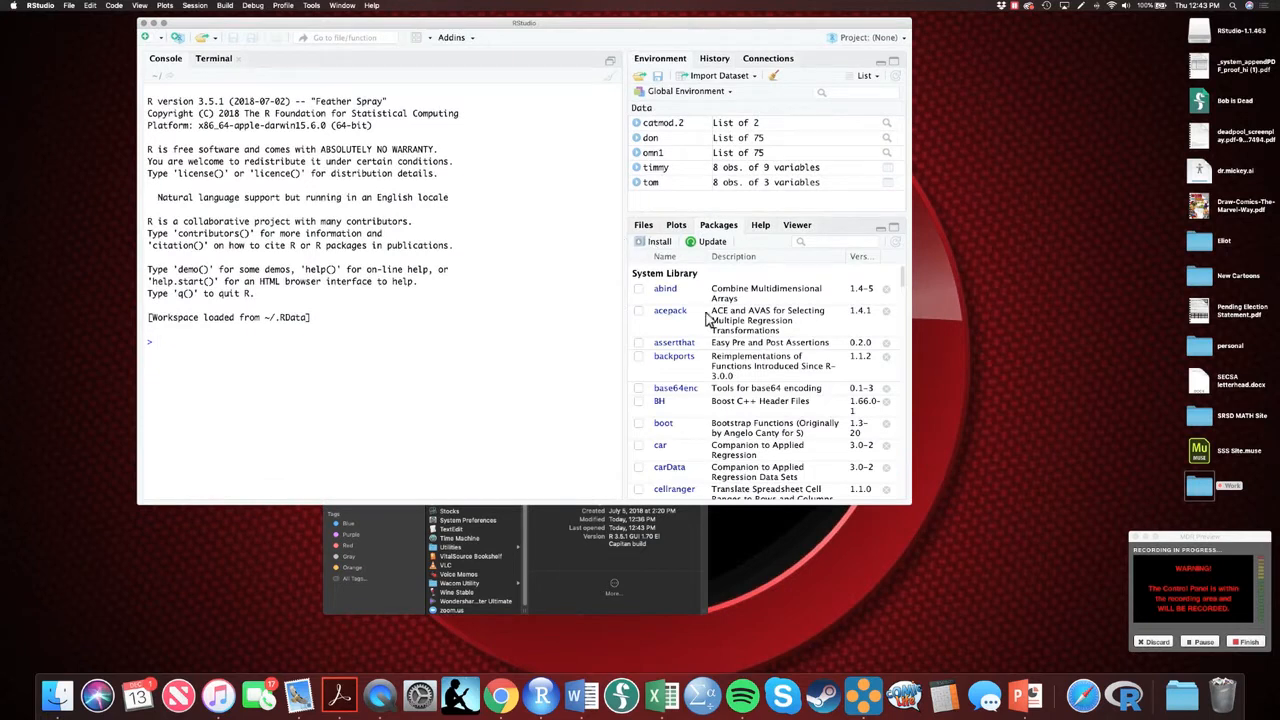
Load the Rcmdr package from the package list and install its missing packages from CRAN
scroll(681, 380, "down", 20)
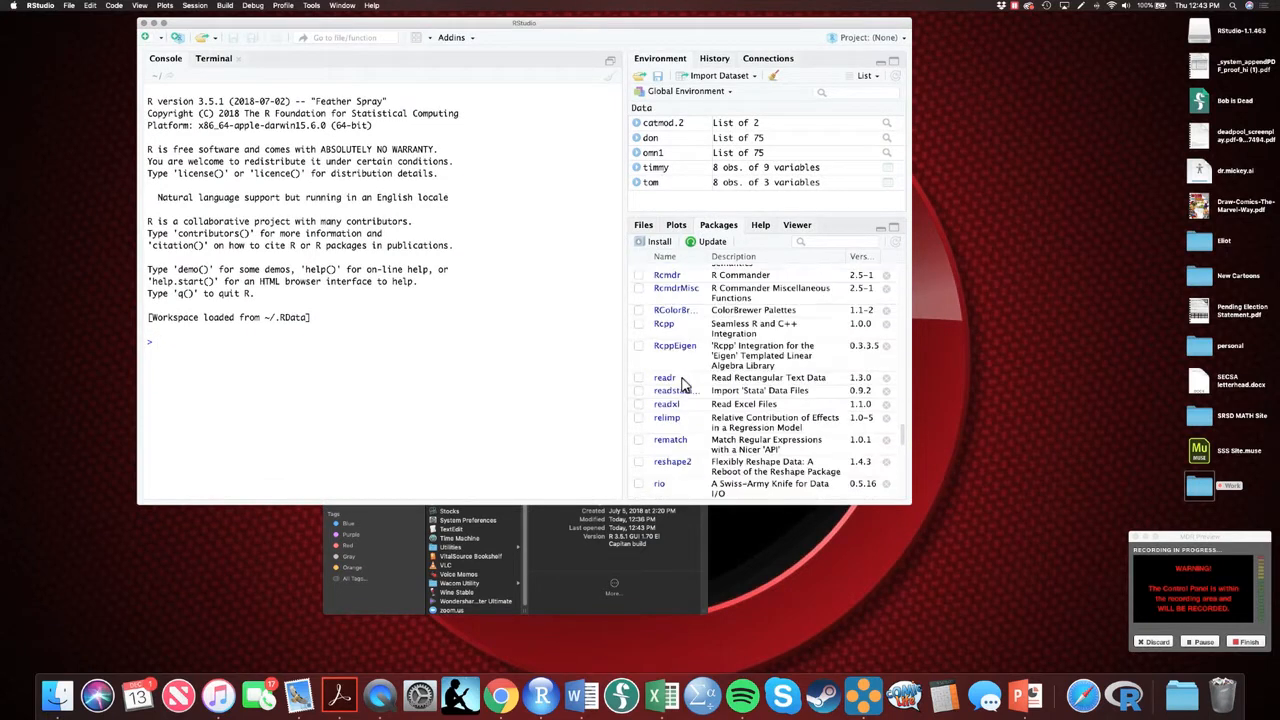
scroll(683, 385, "up", 10)
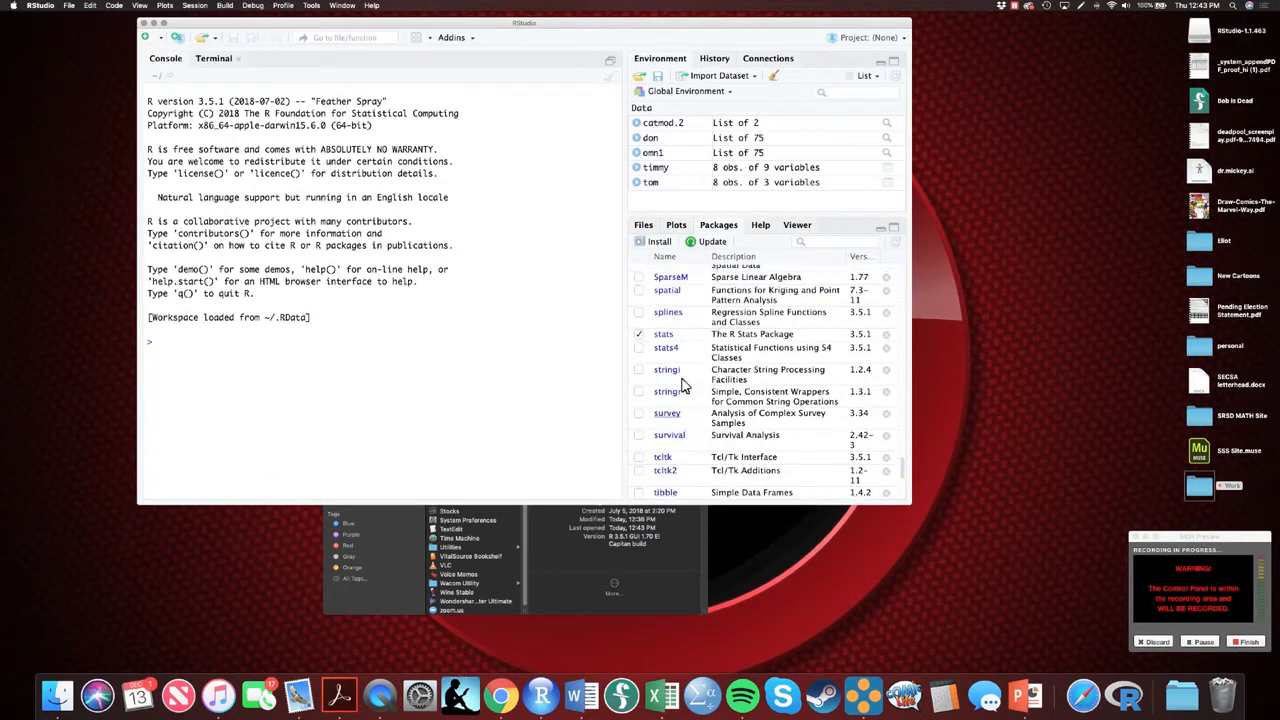
scroll(683, 385, "up", 5)
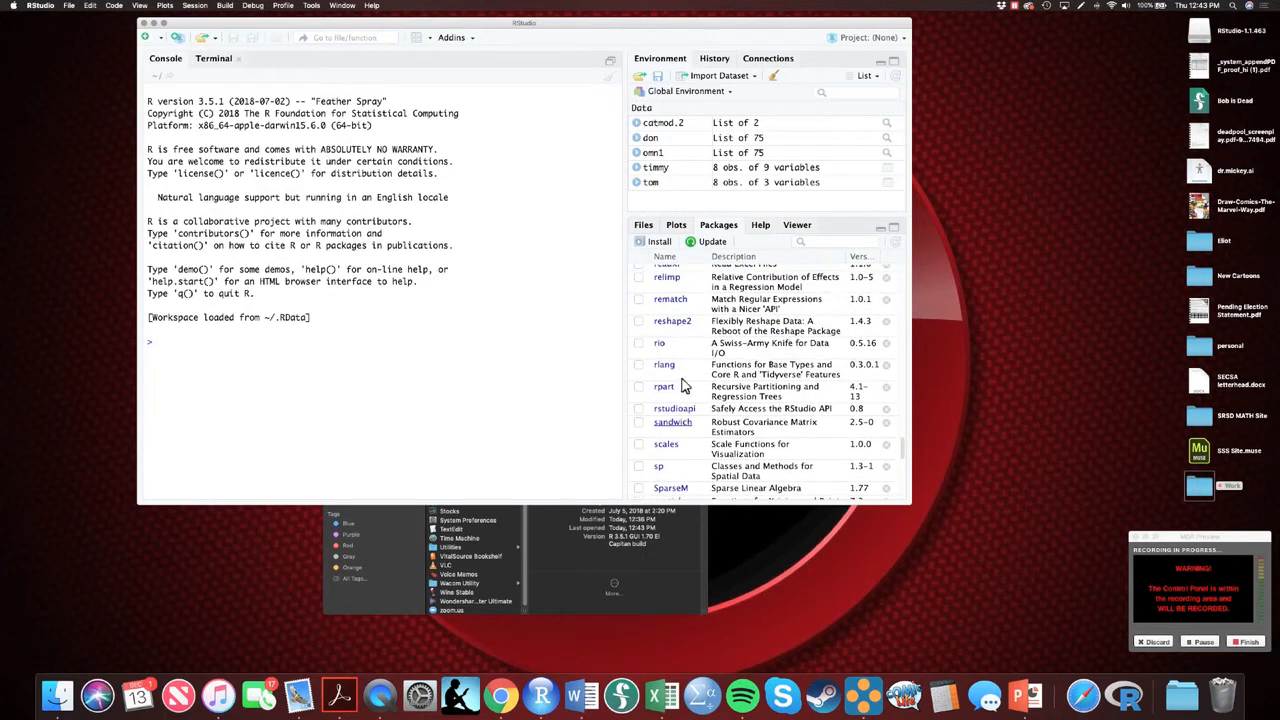
scroll(683, 385, "up", 4)
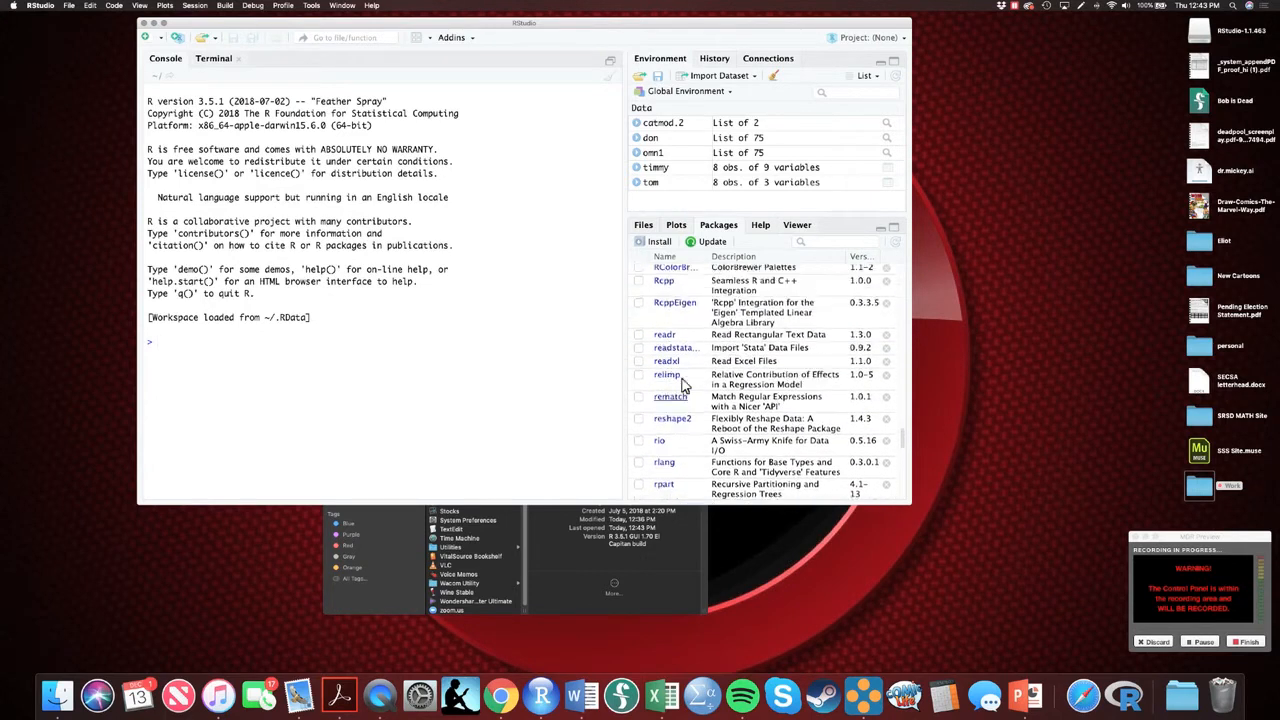
scroll(683, 385, "up", 1)
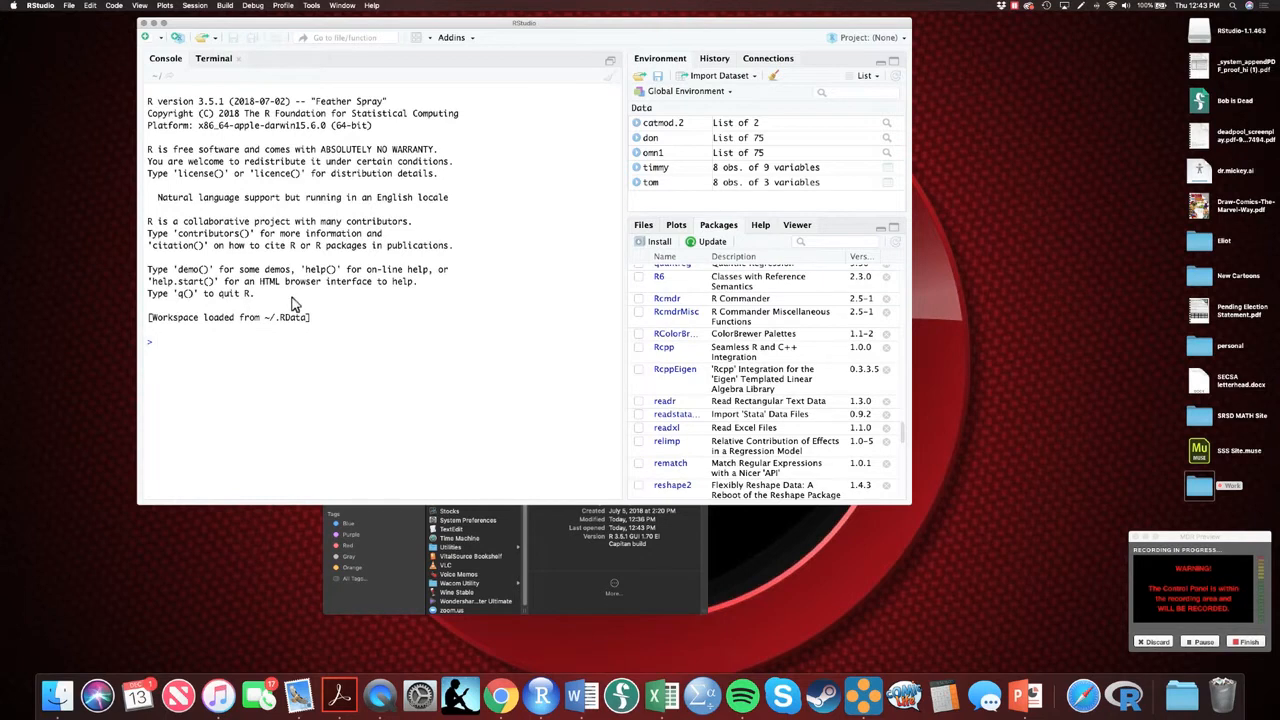
left_click(639, 299)
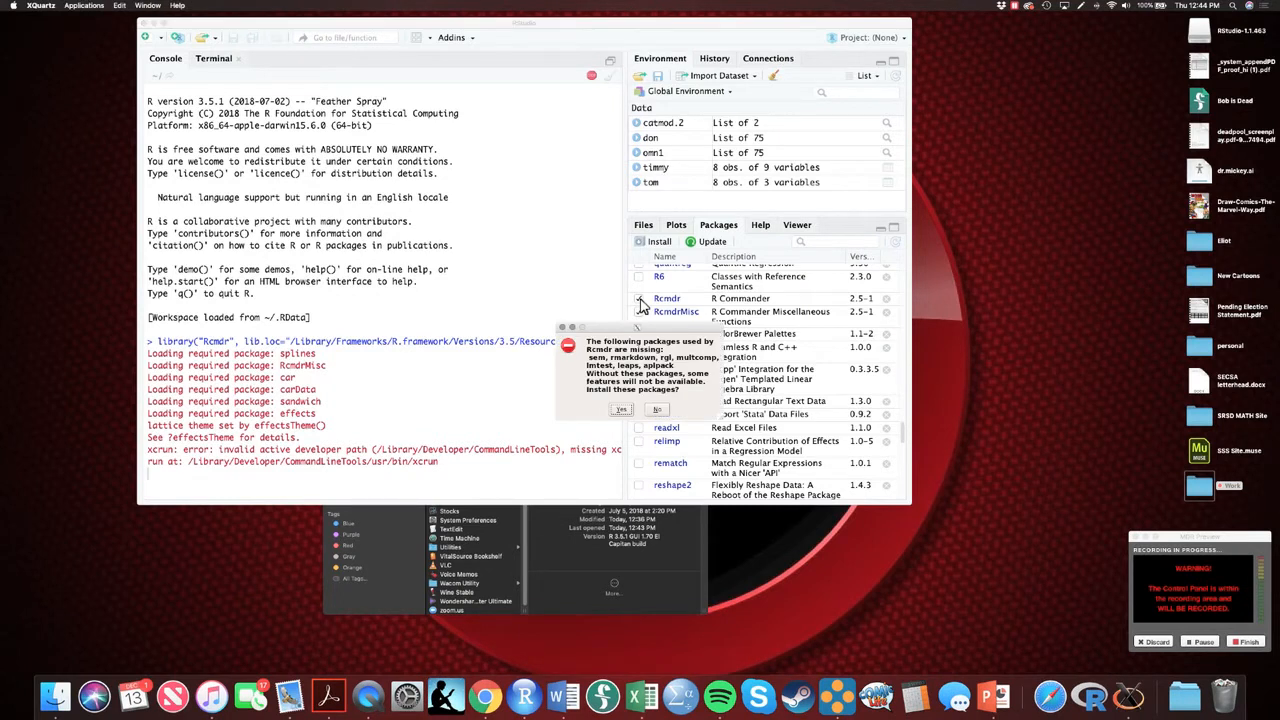
left_click(621, 411)
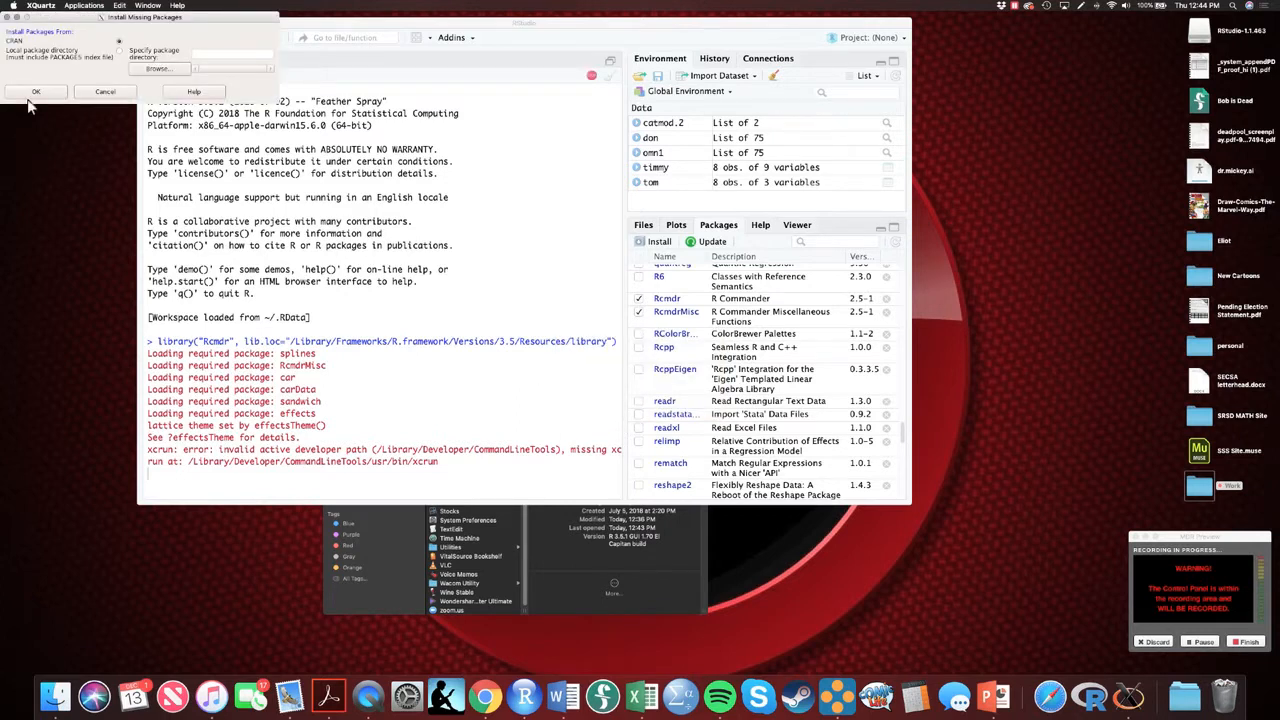
left_click(38, 92)
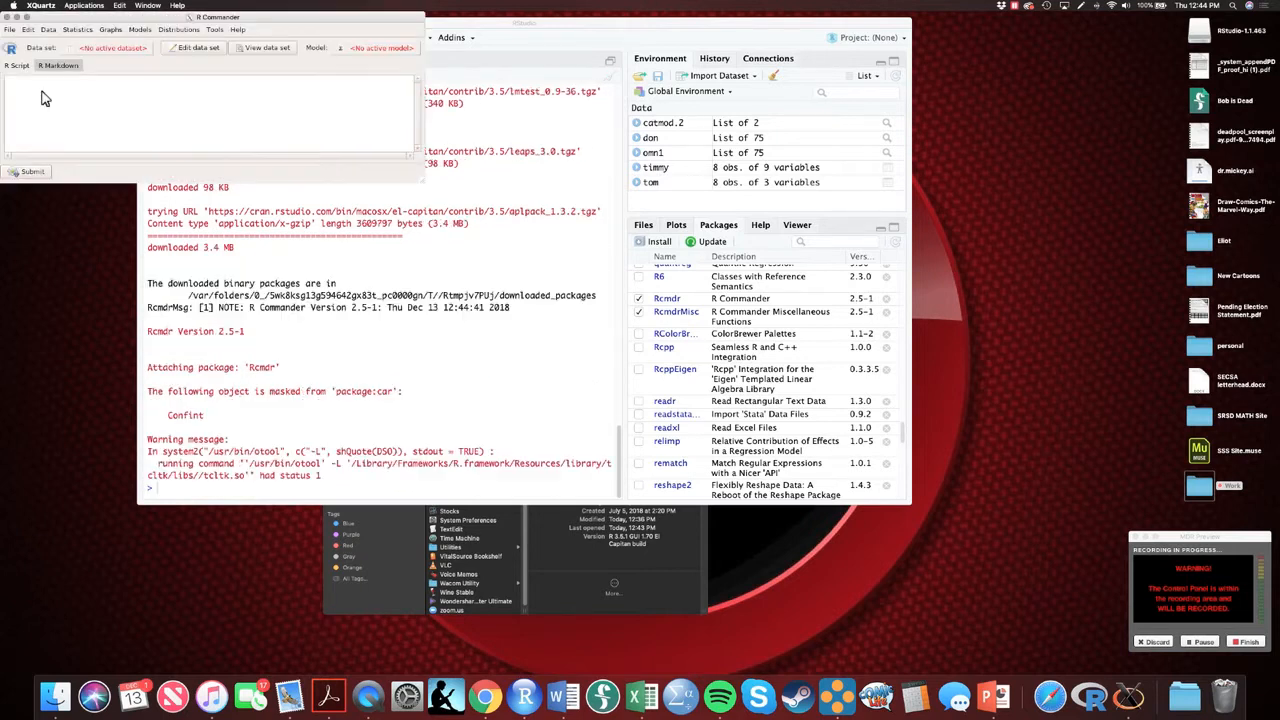
Move the R Commander window toward the screen center, enlarge it, and shift the RStudio window aside so both are accessible
left_click_drag(209, 19, 488, 162)
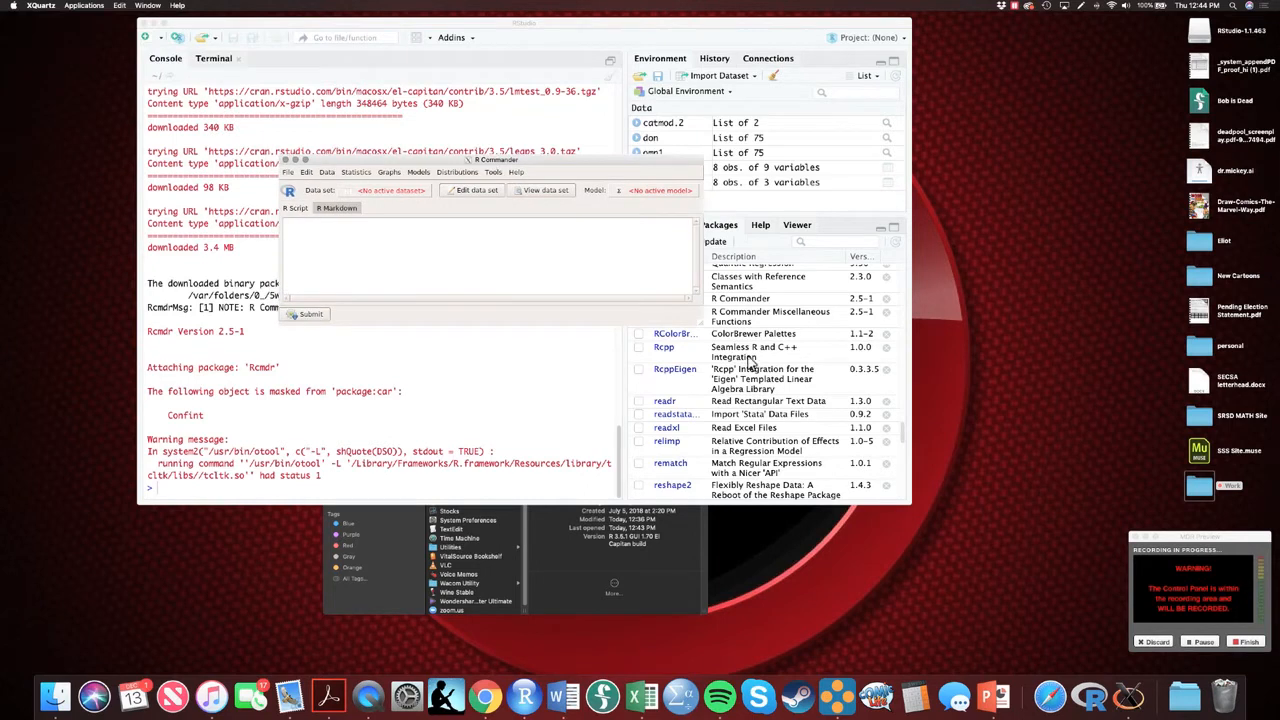
left_click_drag(706, 336, 886, 486)
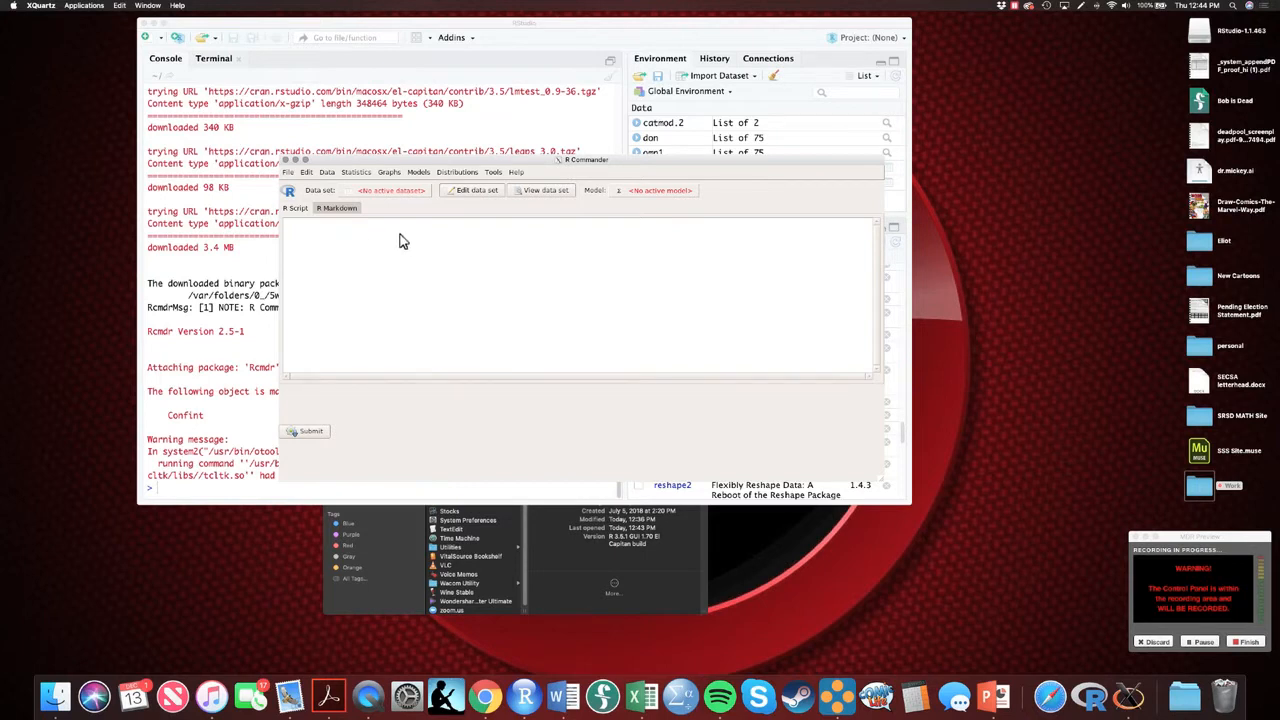
left_click(355, 173)
left_click(227, 414)
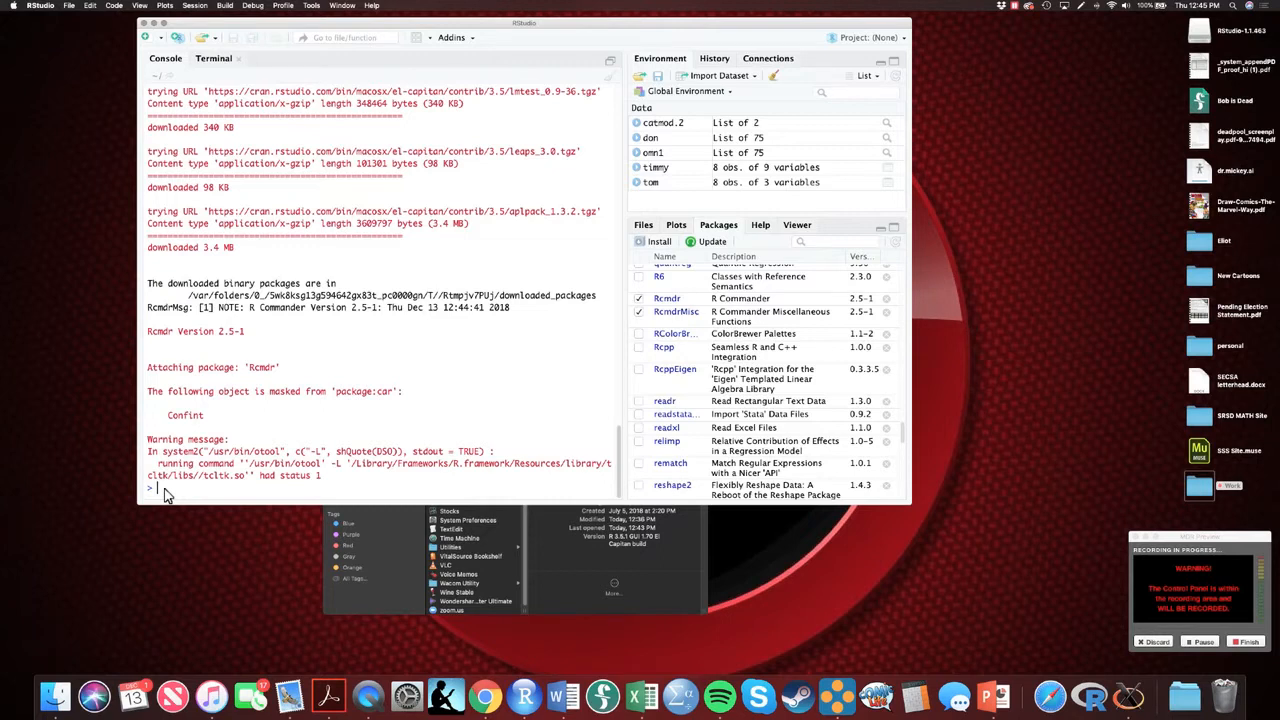
left_click_drag(363, 22, 801, 97)
left_click(521, 185)
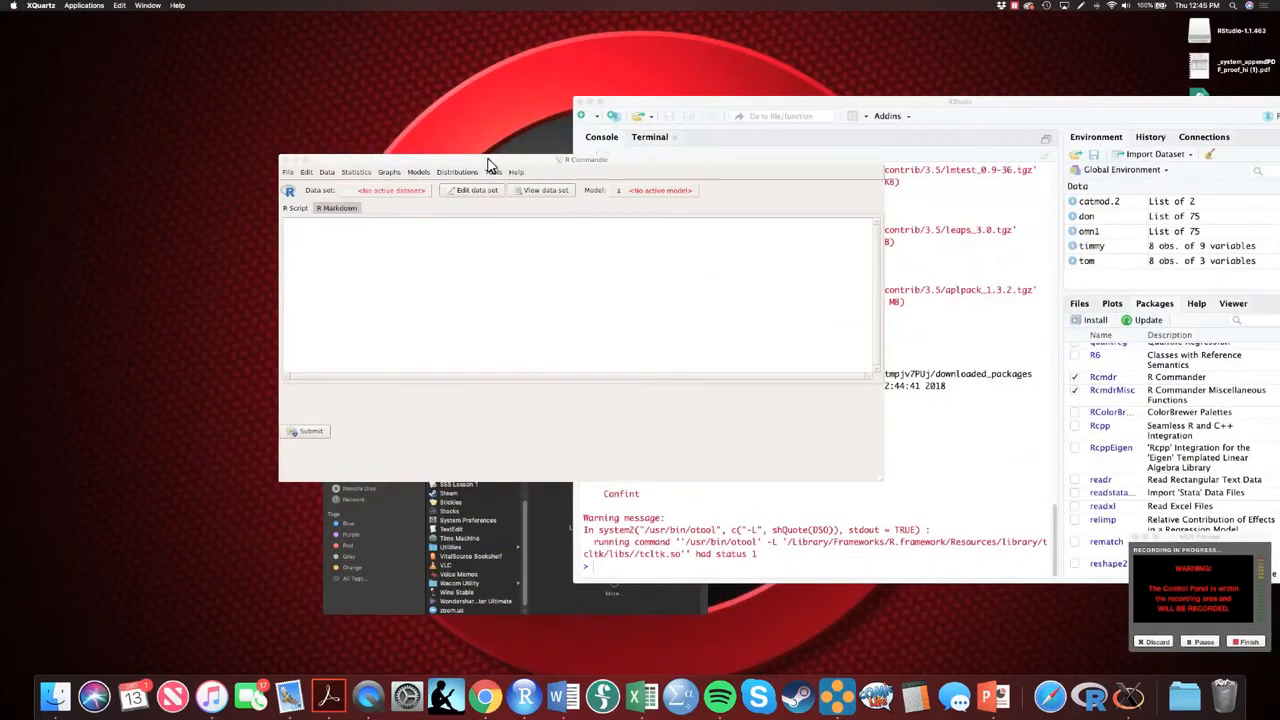
Import the Excel file Data.xlsx from Dropbox/CARE Study/2018 RCT into R Commander as Dataset, keeping the default import options
left_click(327, 173)
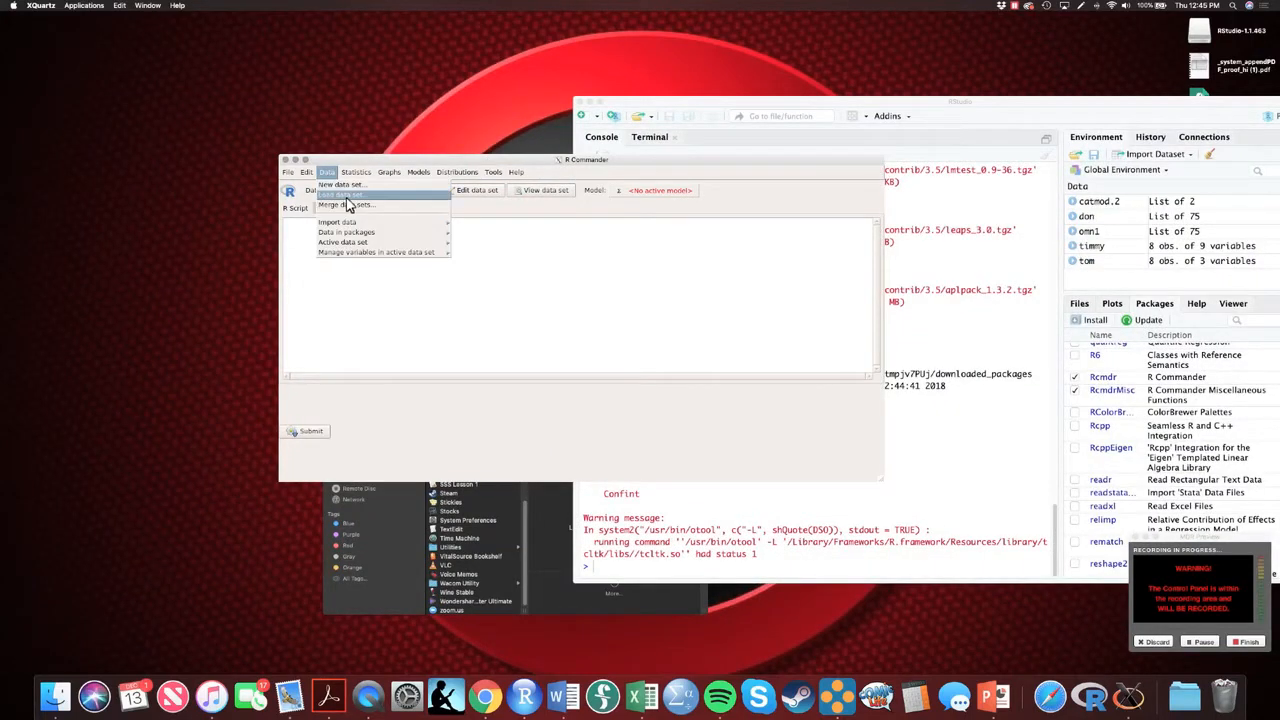
mouse_move(362, 223)
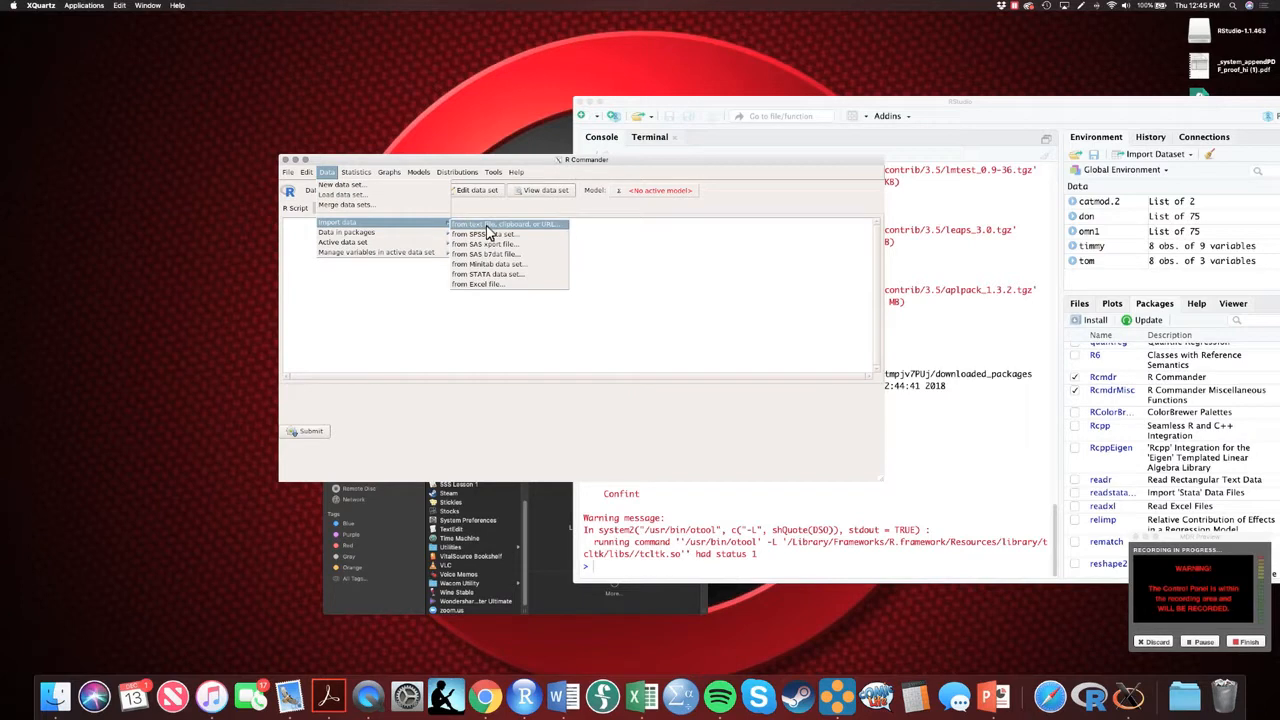
left_click(492, 285)
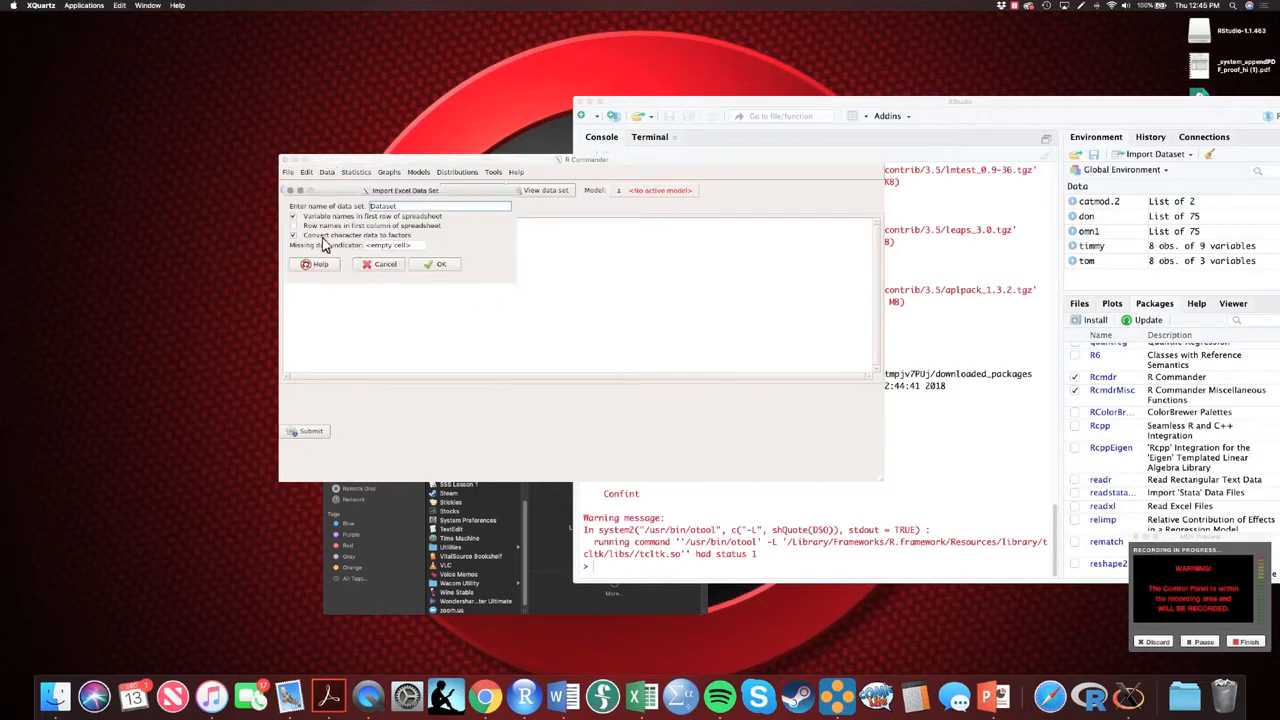
left_click(439, 266)
left_click_drag(511, 364, 561, 372)
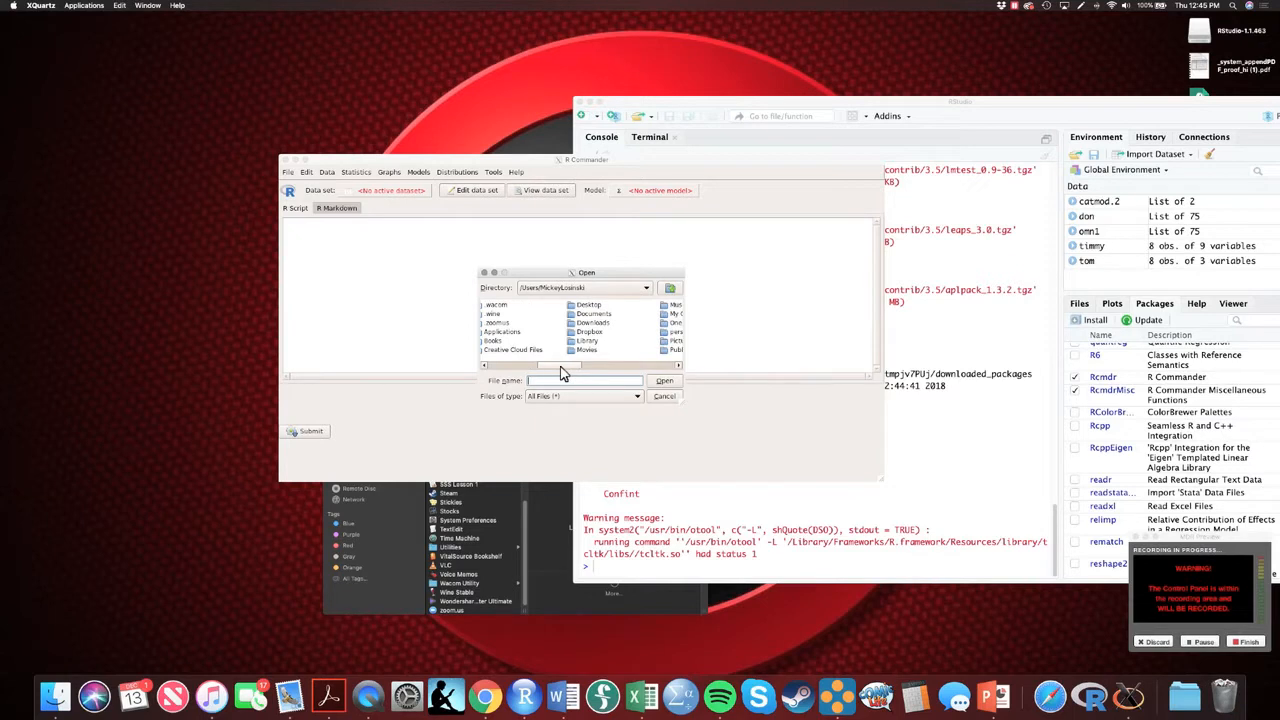
double_click(586, 333)
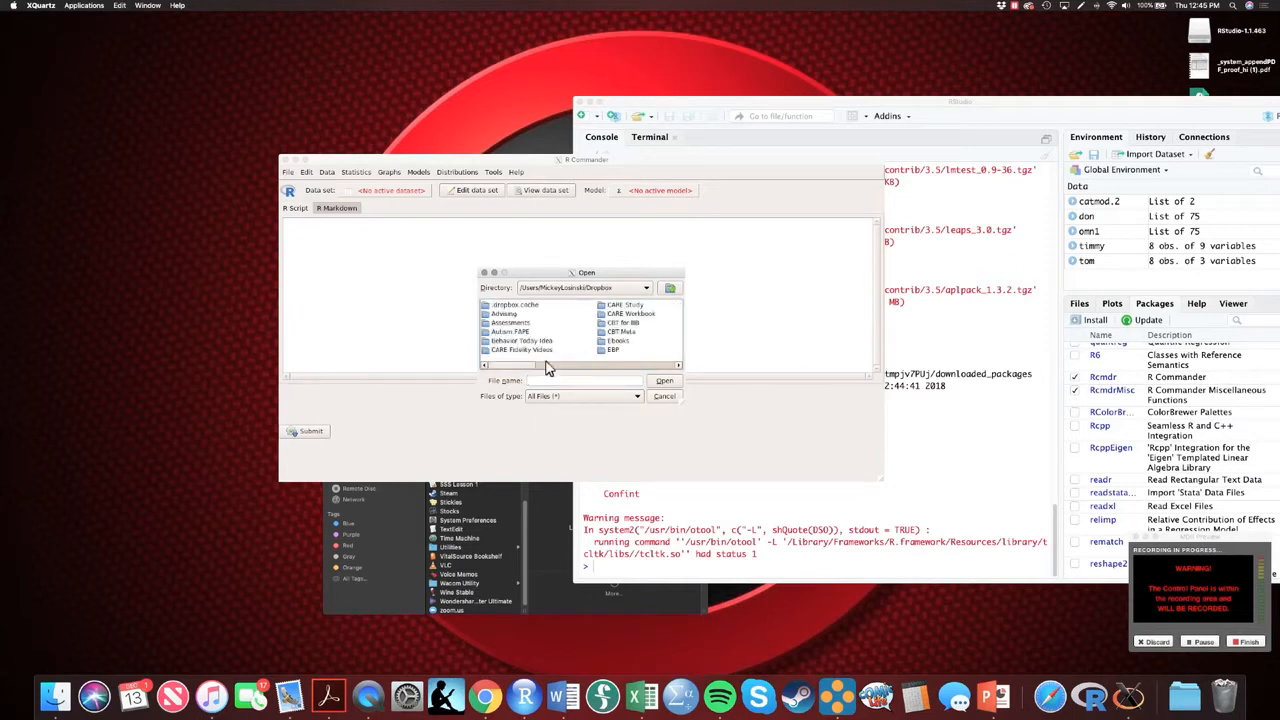
left_click_drag(517, 367, 522, 368)
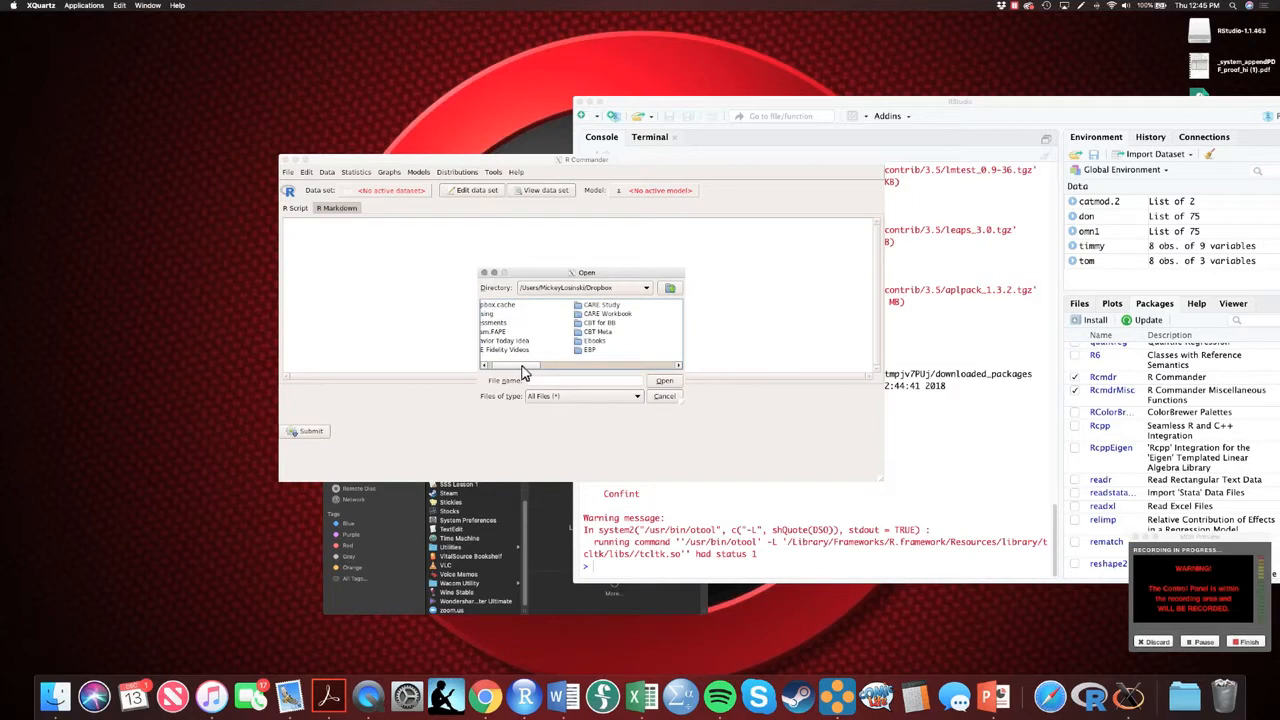
double_click(585, 305)
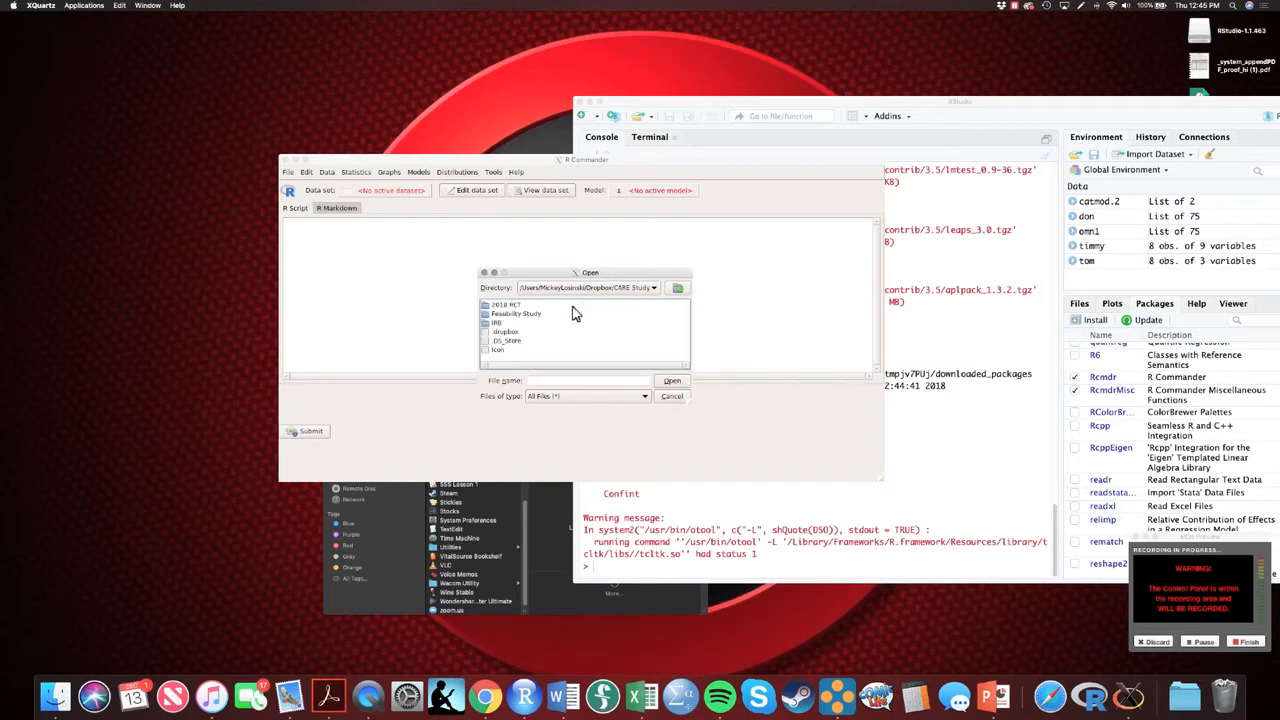
double_click(503, 305)
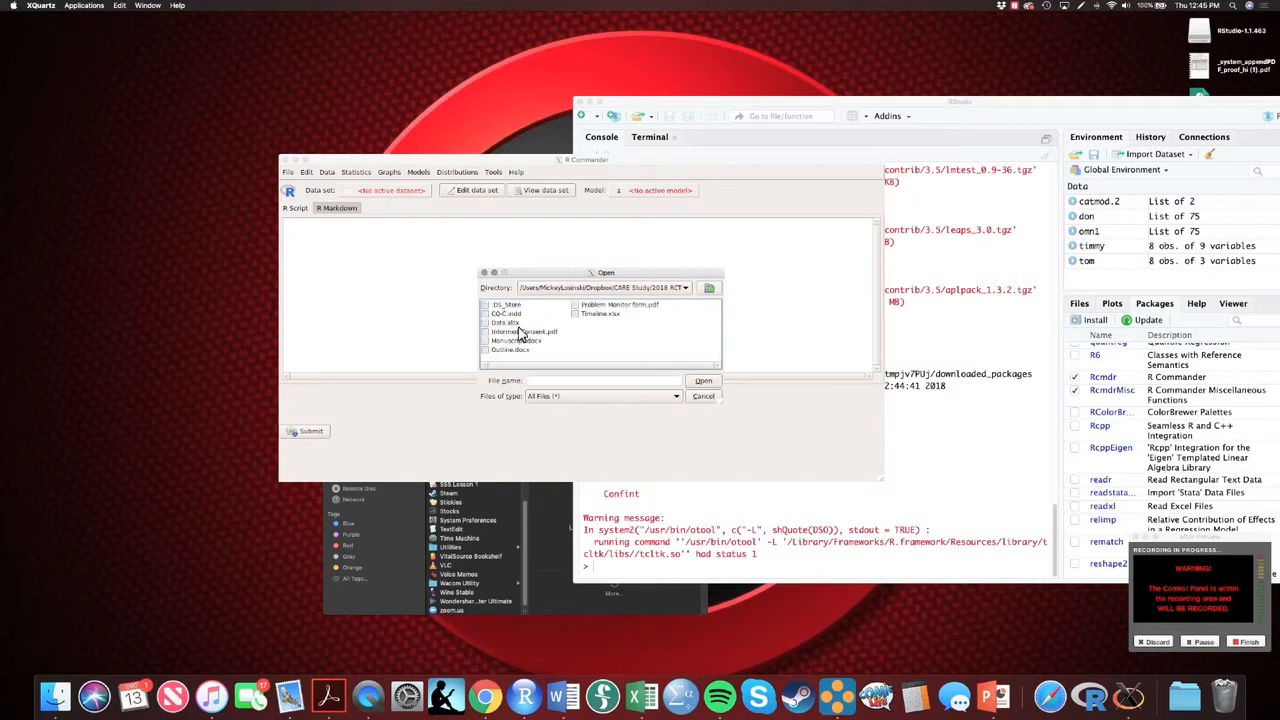
left_click(505, 322)
left_click(704, 381)
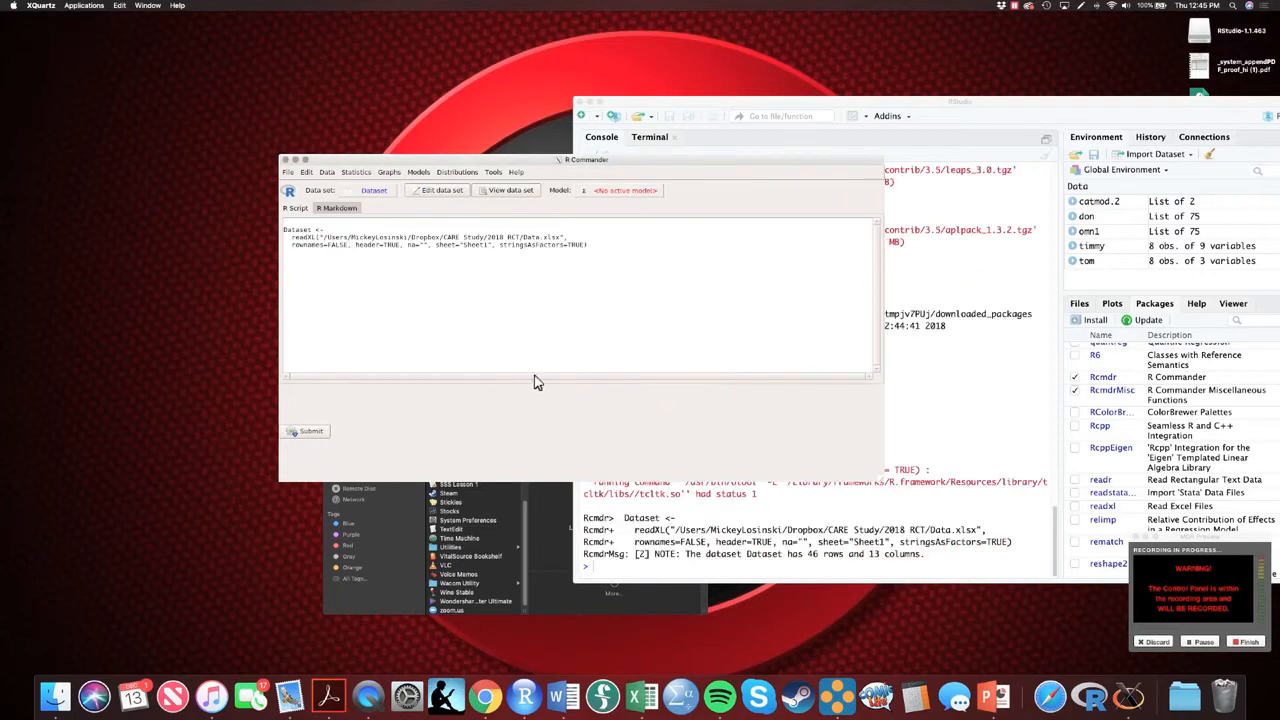
View the imported data set in an enlarged viewer window, and close the viewer
left_click(512, 191)
left_click_drag(990, 120, 295, 50)
left_click_drag(568, 150, 652, 410)
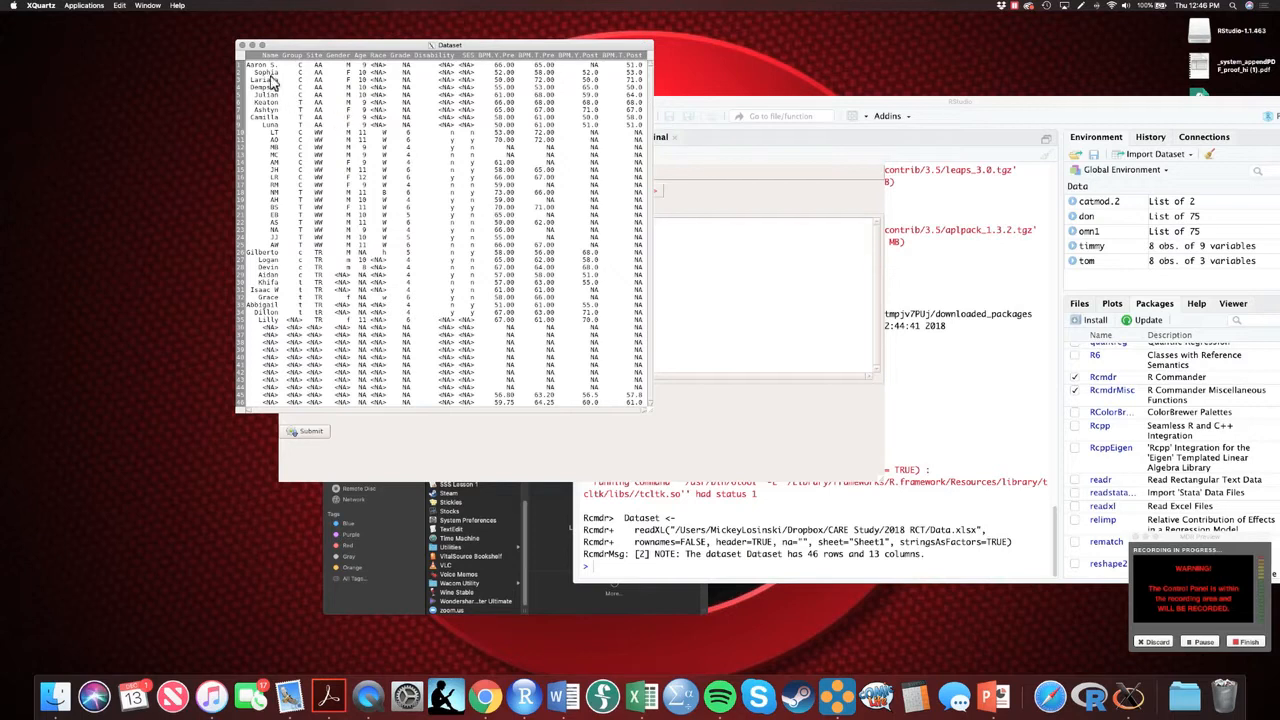
left_click(241, 45)
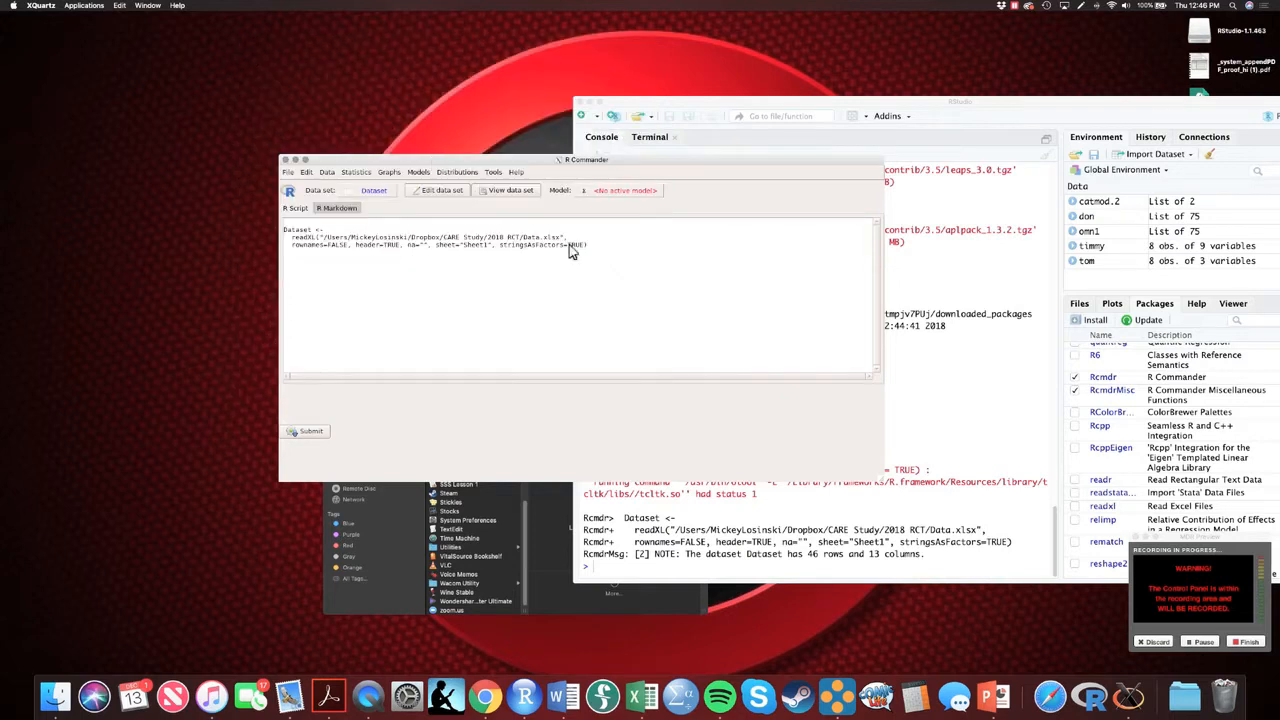
Run numerical summaries for the variable BPM.T.Pre with the default statistics
left_click(358, 172)
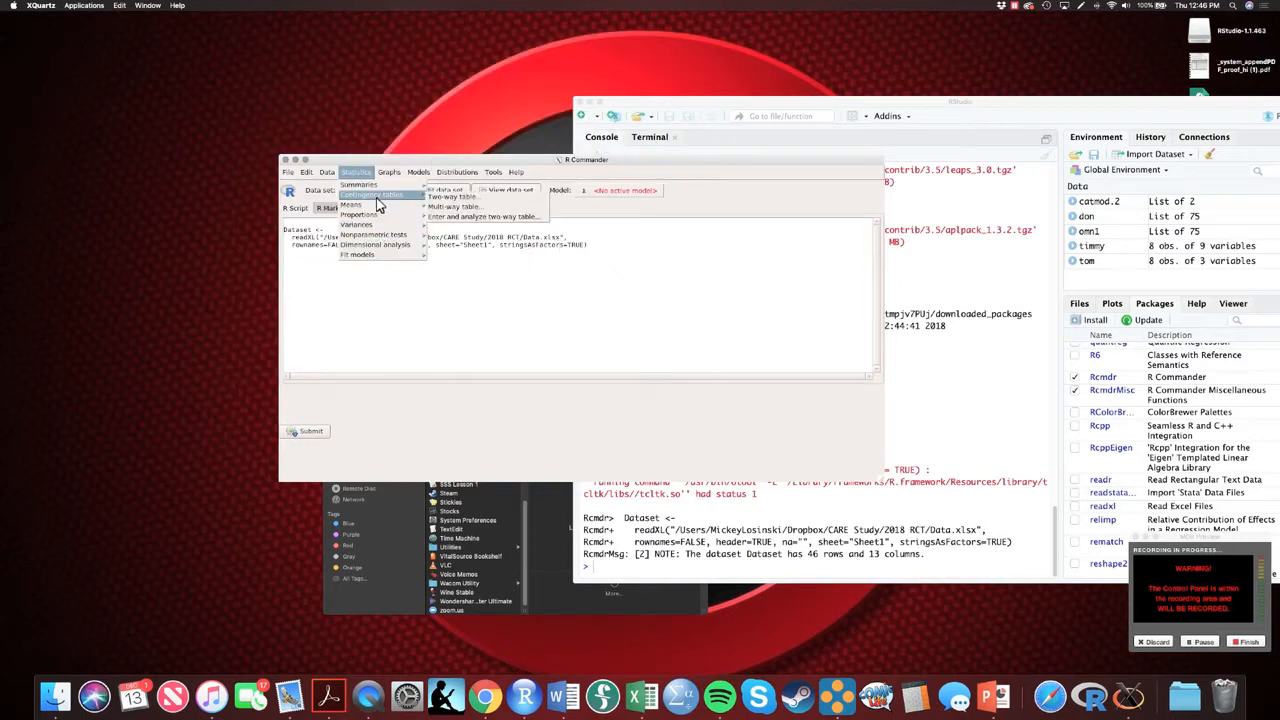
left_click(382, 186)
left_click(366, 174)
mouse_move(369, 186)
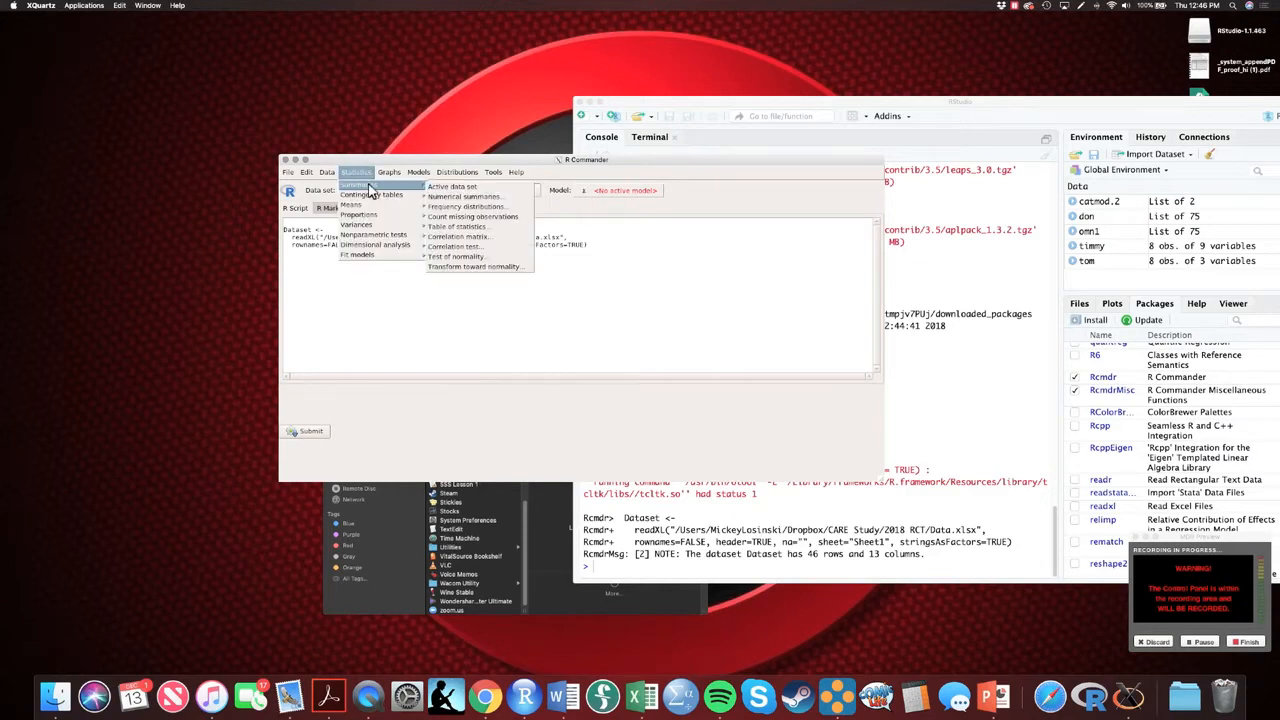
left_click(474, 197)
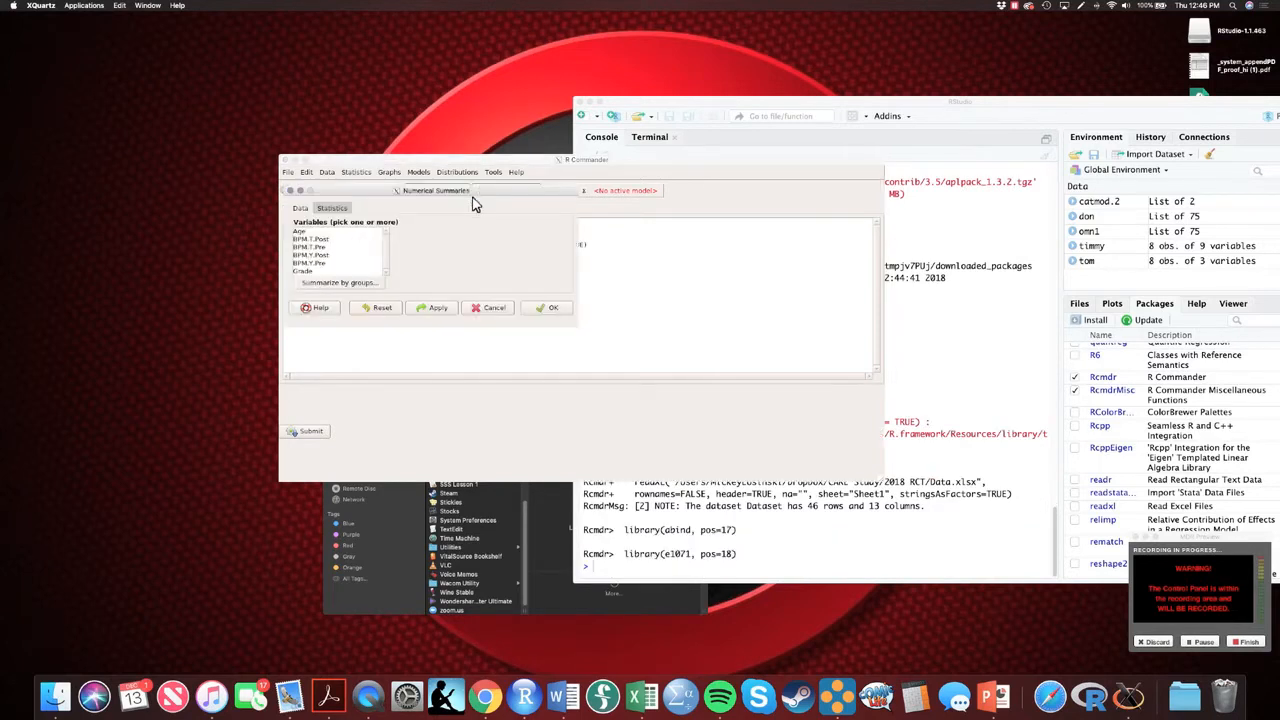
left_click(318, 248)
left_click(552, 308)
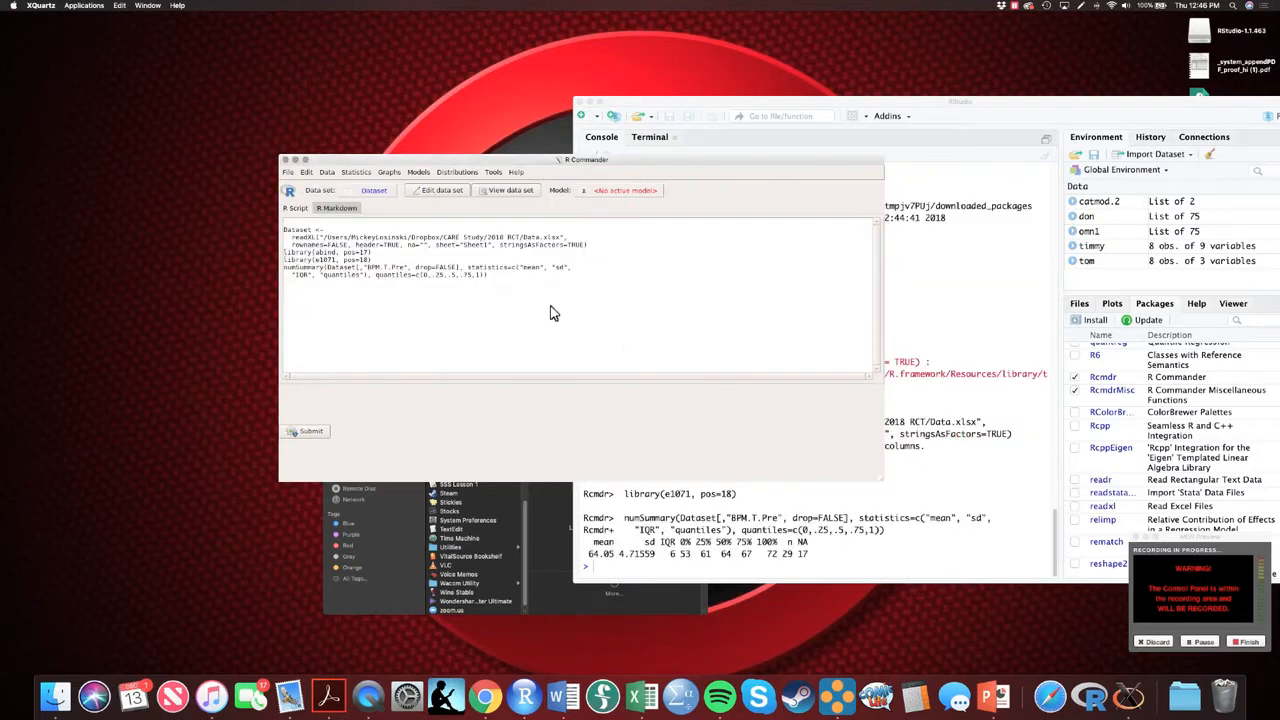
Rearrange the R Commander and RStudio windows to examine the mean and standard deviation of BPM.T.Pre in the console
left_click_drag(808, 160, 487, 28)
left_click_drag(866, 103, 508, 52)
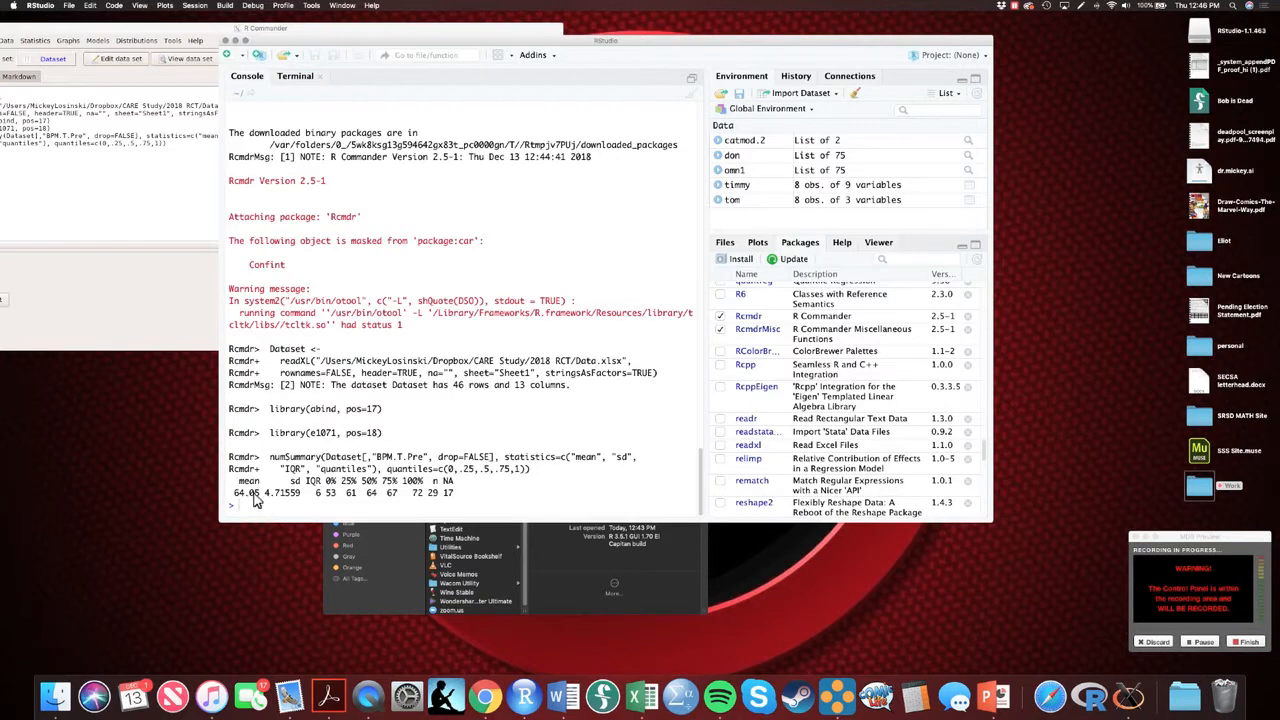
left_click_drag(265, 494, 303, 502)
left_click(318, 500)
Bring R Commander back to the front and place its window over the RStudio window
left_click(168, 36)
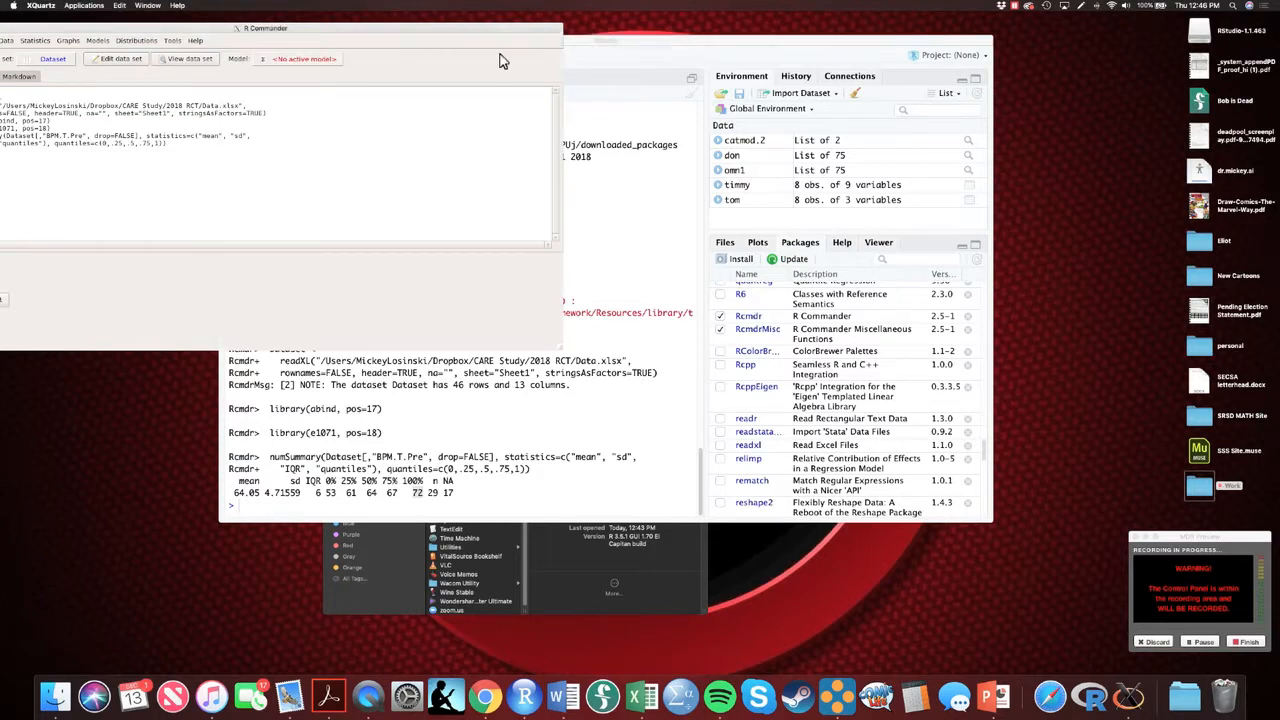
left_click(577, 42)
left_click(290, 30)
left_click_drag(269, 34, 552, 103)
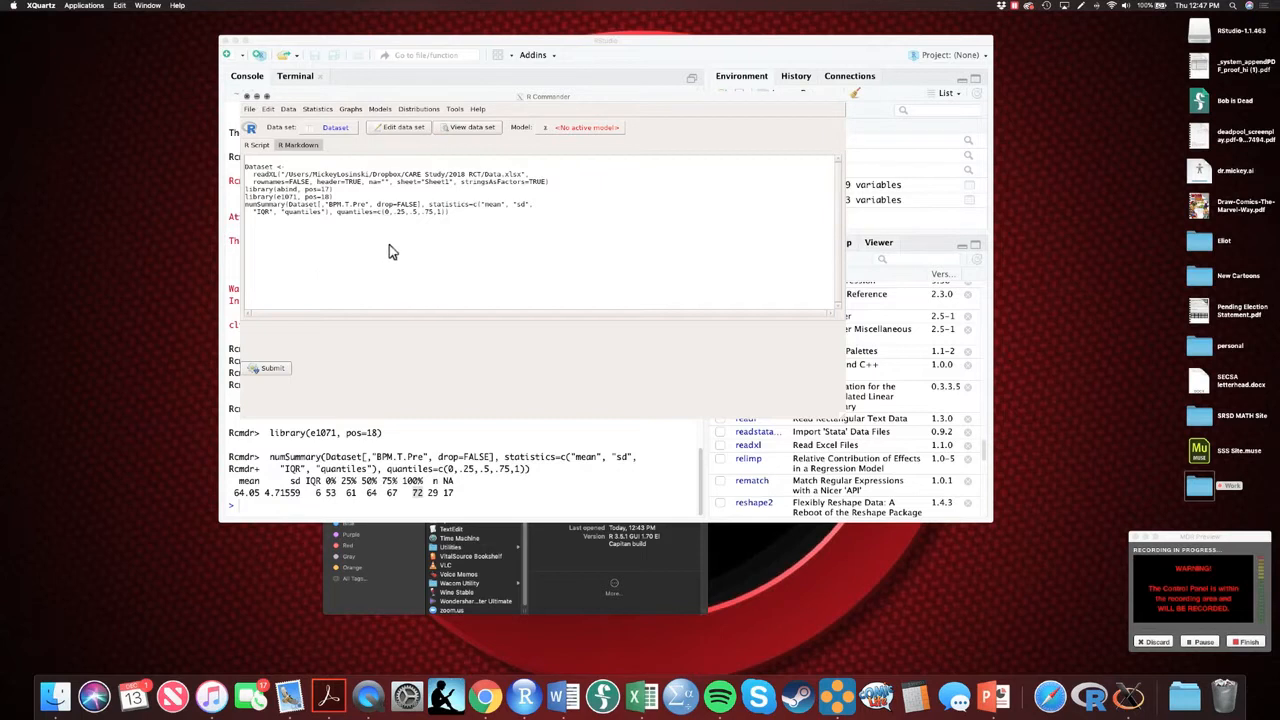
Capture a screenshot of the R Commander script area, open the image from the desktop to check it, and close it
left_click_drag(598, 290, 240, 160)
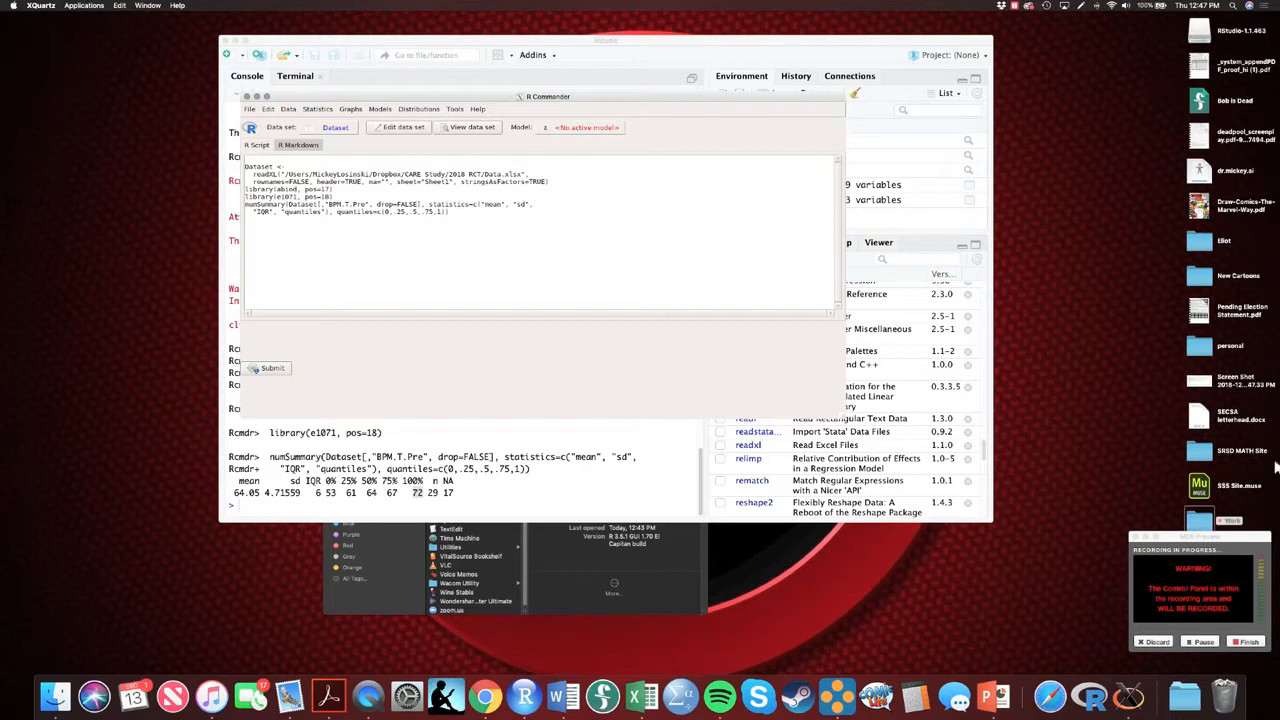
double_click(1198, 382)
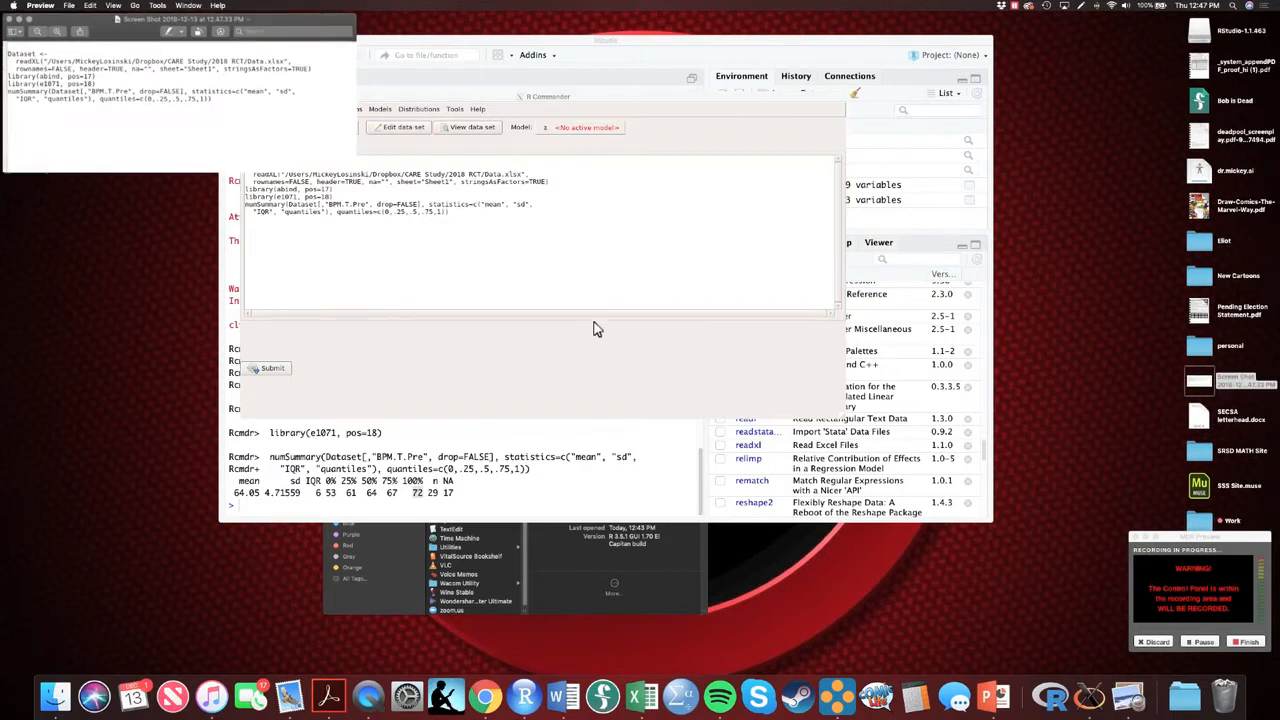
left_click(10, 20)
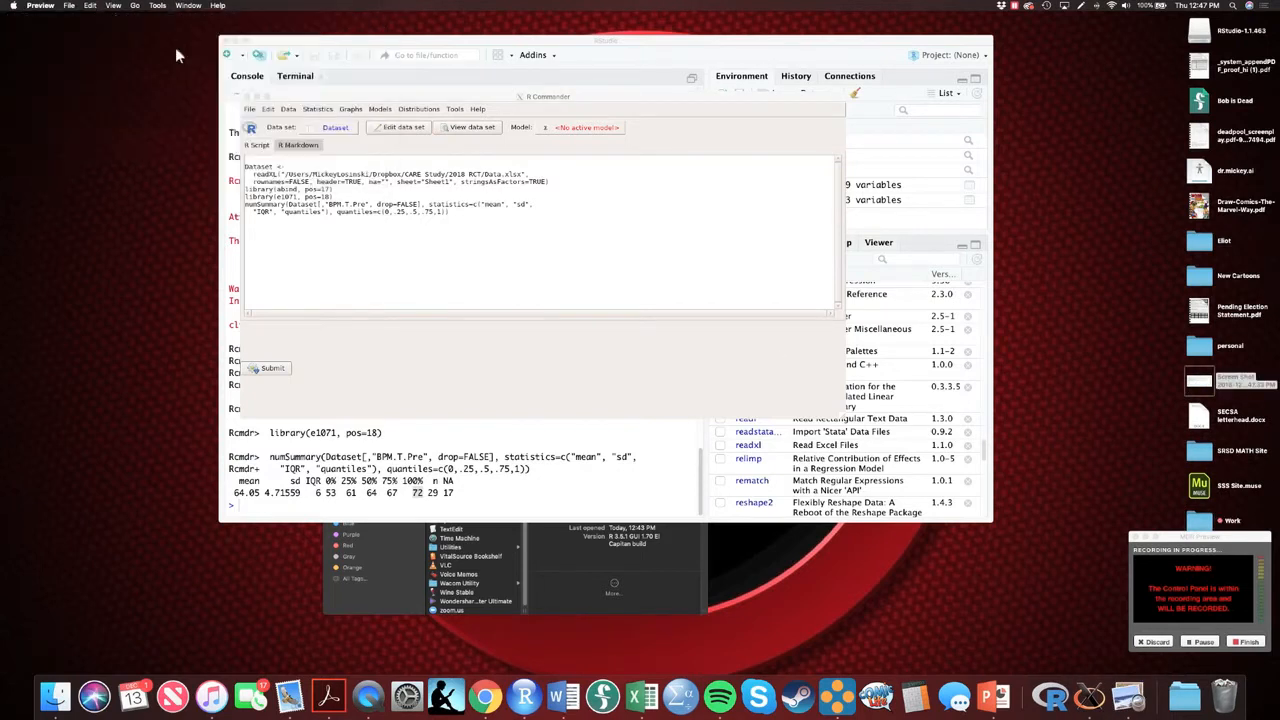
Force-eject the RStudio-1.1.463 disk image from the desktop and dismiss the ejection notice
left_click_drag(1196, 27, 1225, 698)
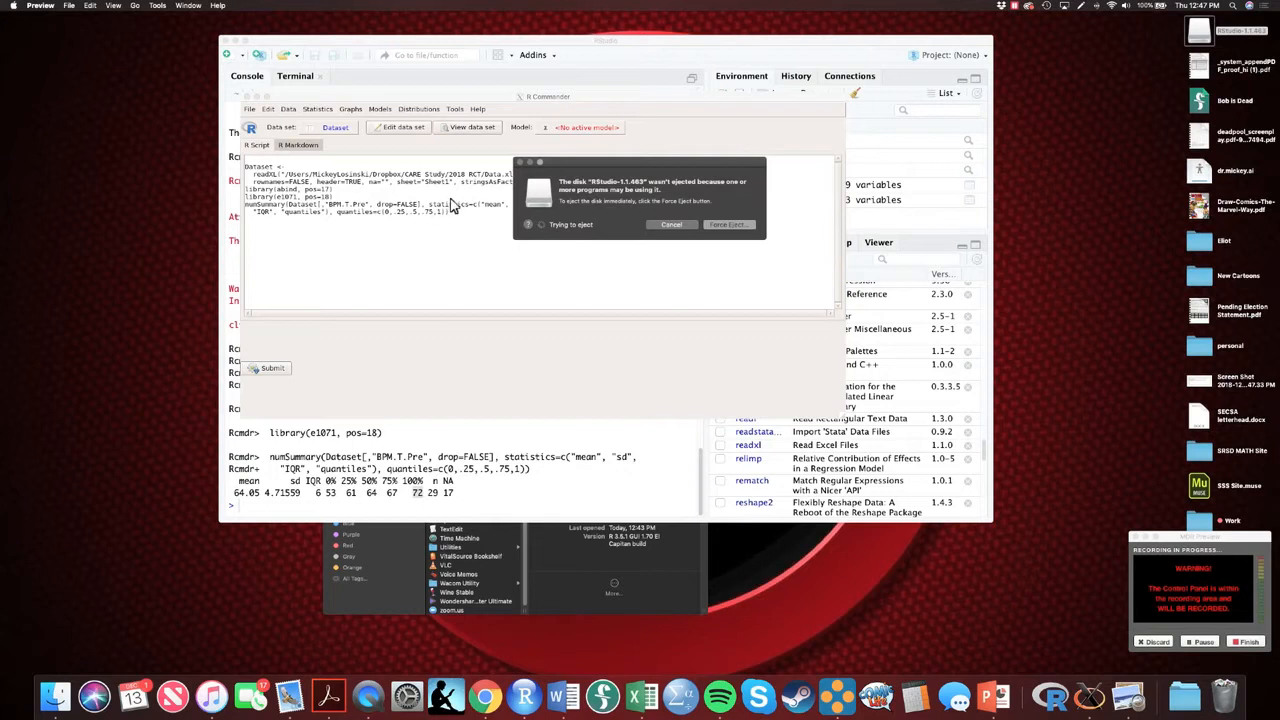
left_click(720, 223)
left_click(707, 219)
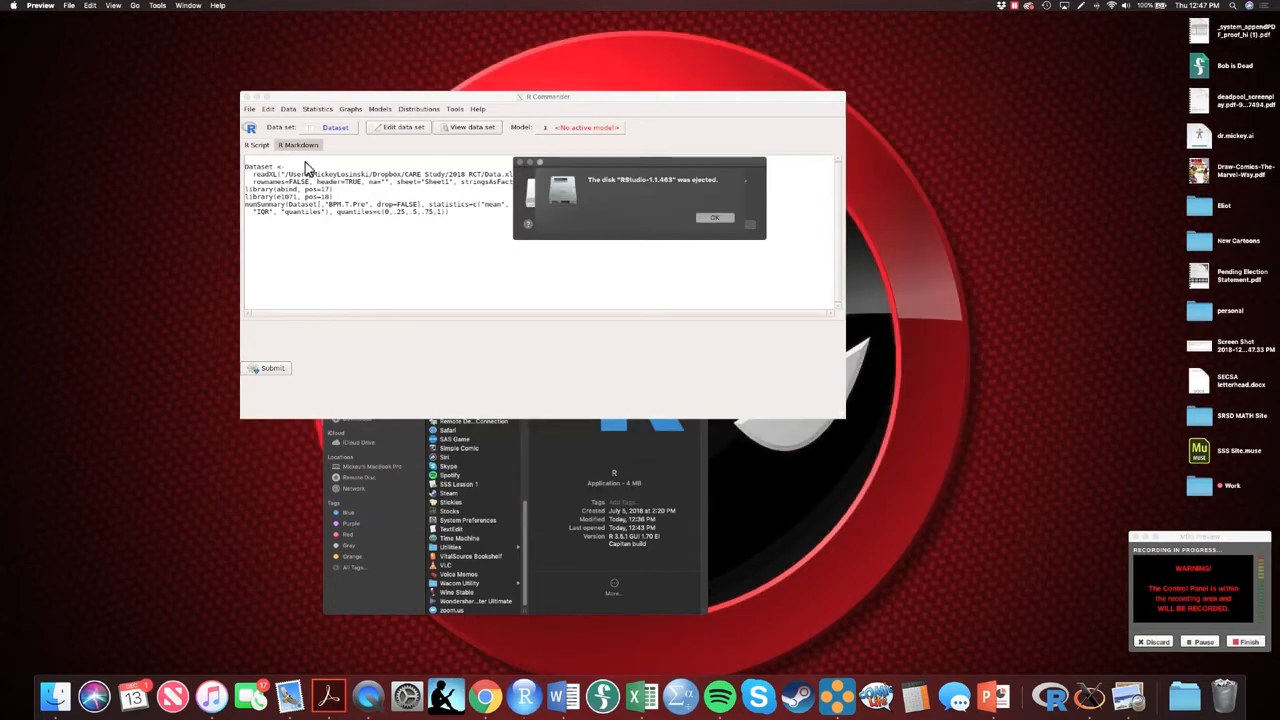
left_click(712, 218)
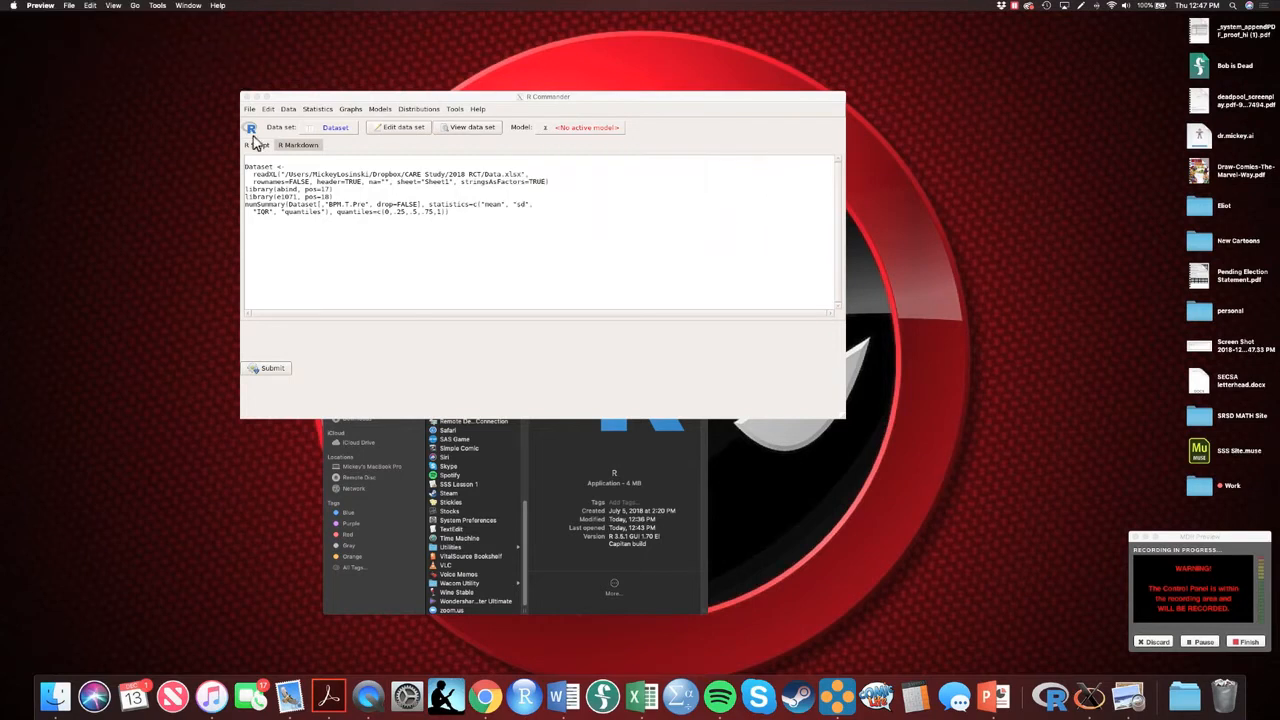